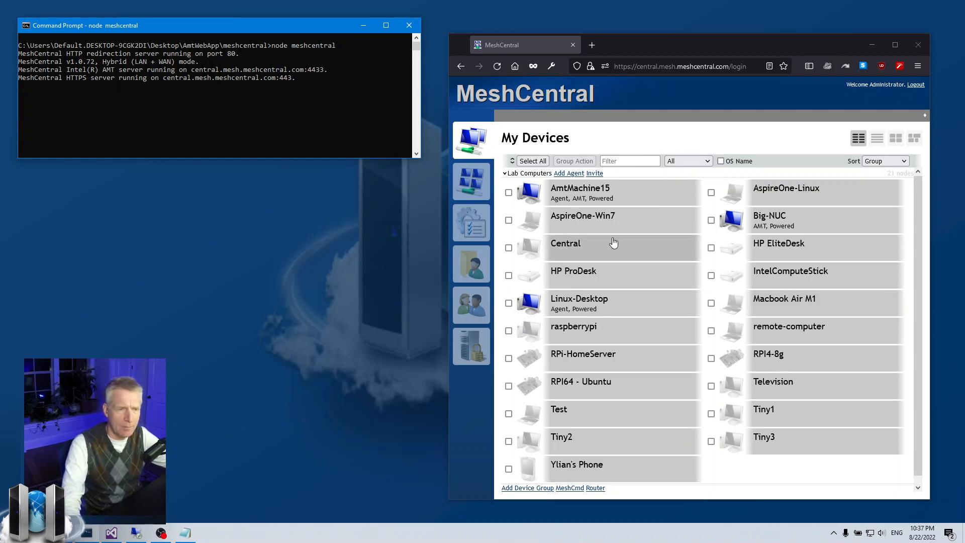
# View AmtMachine15's remote desktop, disconnect the session, and log out of MeshCentral
pyautogui.click(578, 193)
pyautogui.click(563, 119)
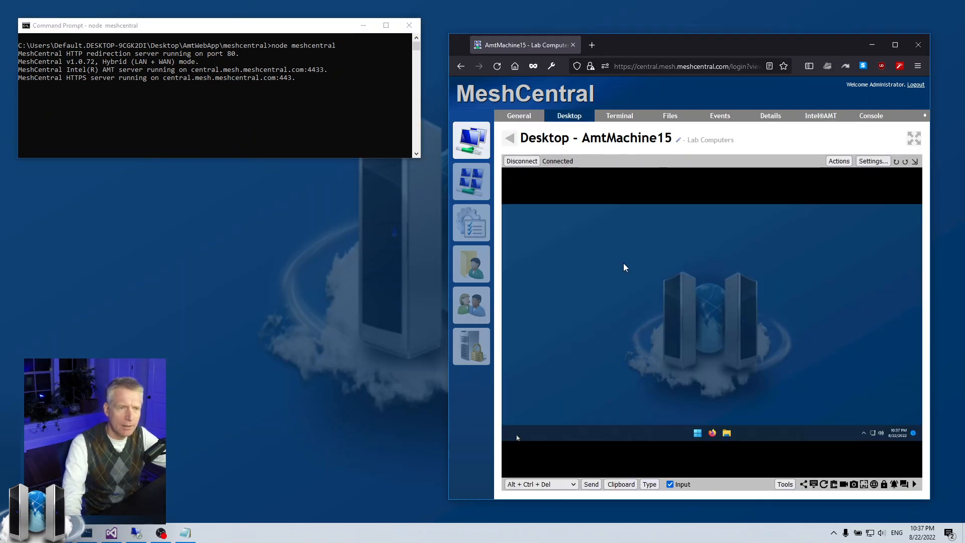
pyautogui.click(519, 162)
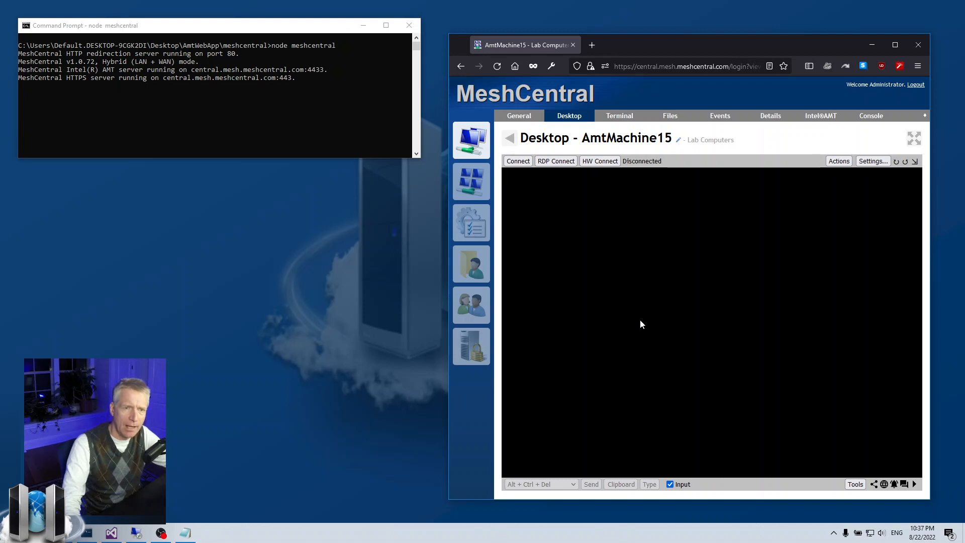
pyautogui.click(915, 84)
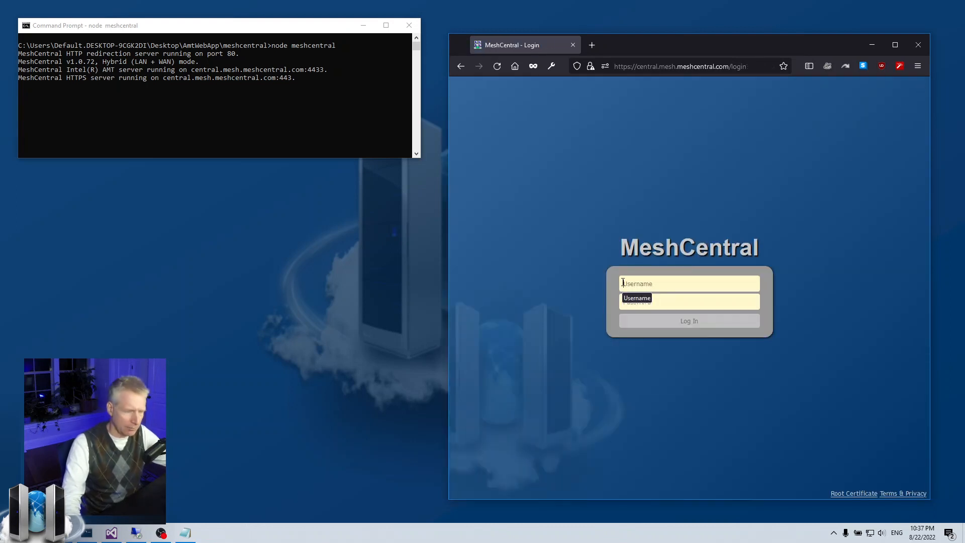
# Restart the MeshCentral server as node meshcentral --debug ldap and enlarge the console window
pyautogui.click(273, 100)
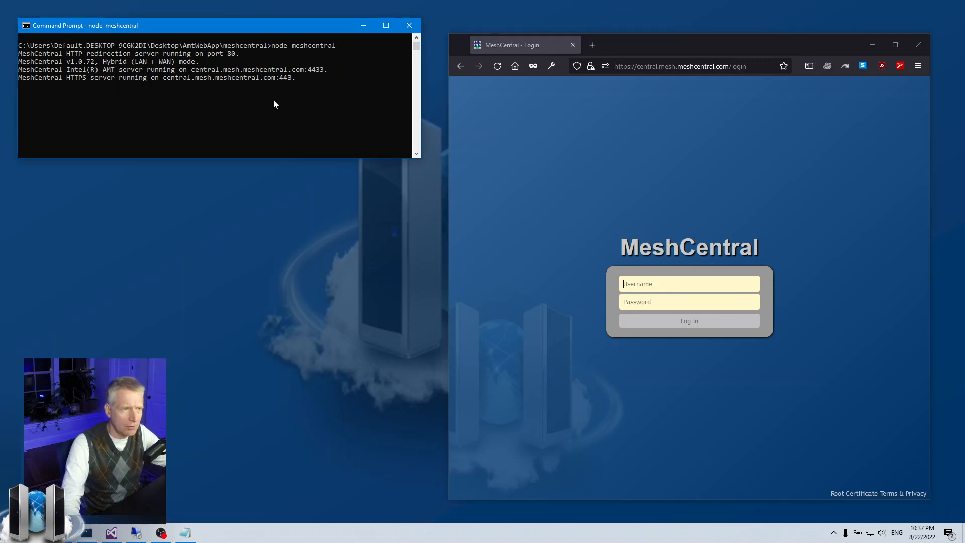
pyautogui.hotkey('ctrl', 'c')
pyautogui.press('Up')
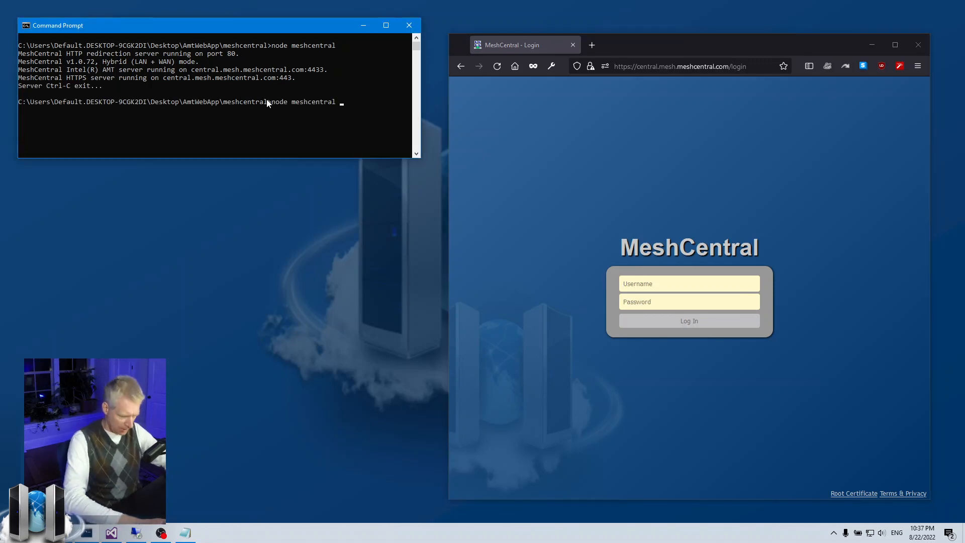
pyautogui.write('--debuy')
pyautogui.press('BackSpace')
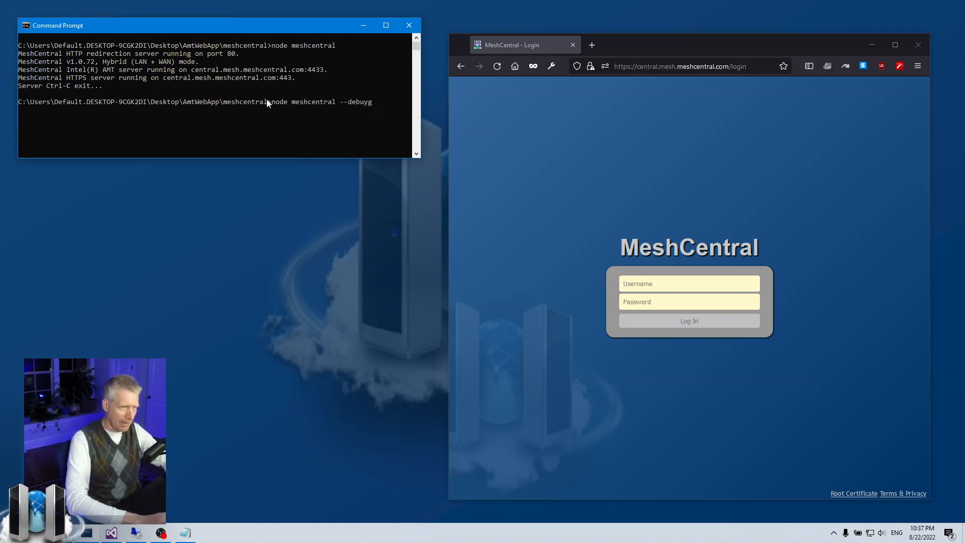
pyautogui.write('g ldap')
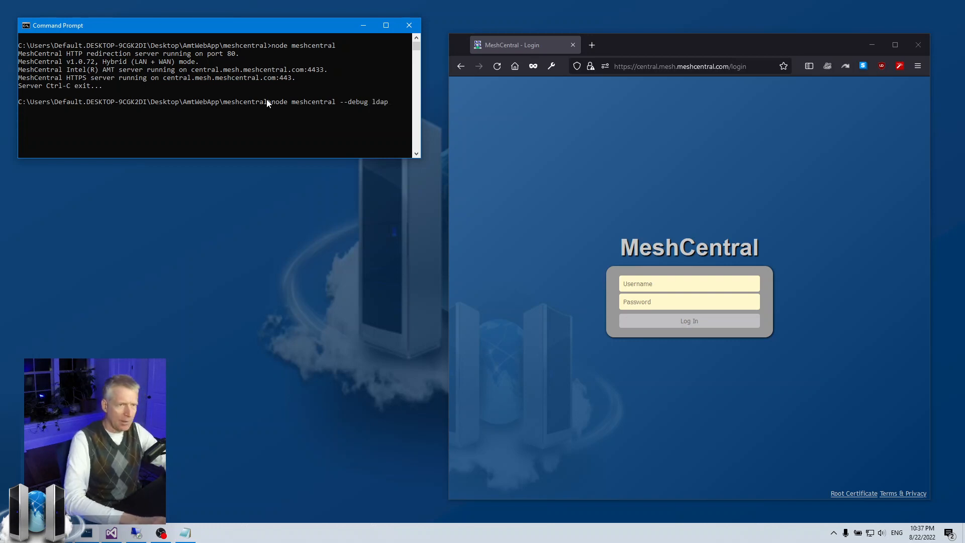
pyautogui.press('Return')
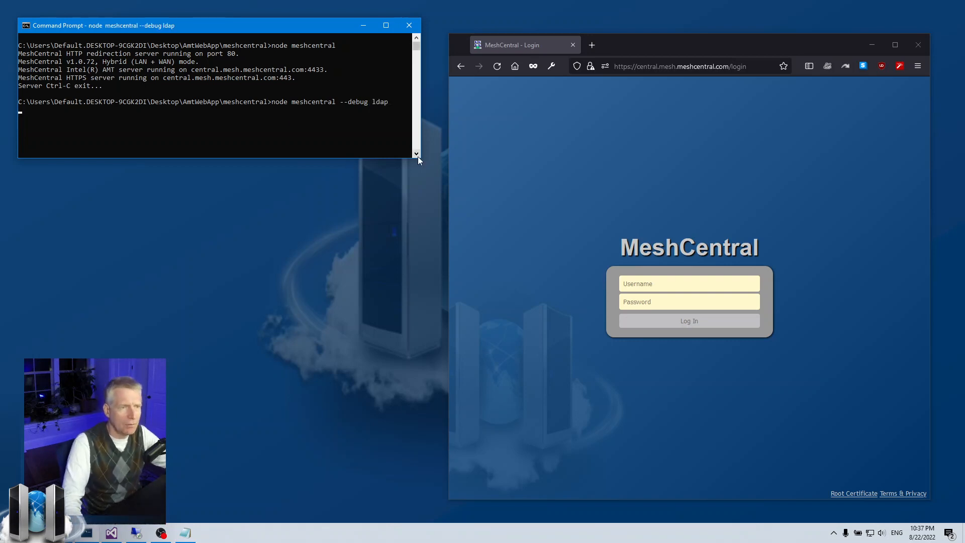
pyautogui.moveTo(421, 157); pyautogui.dragTo(440, 222)
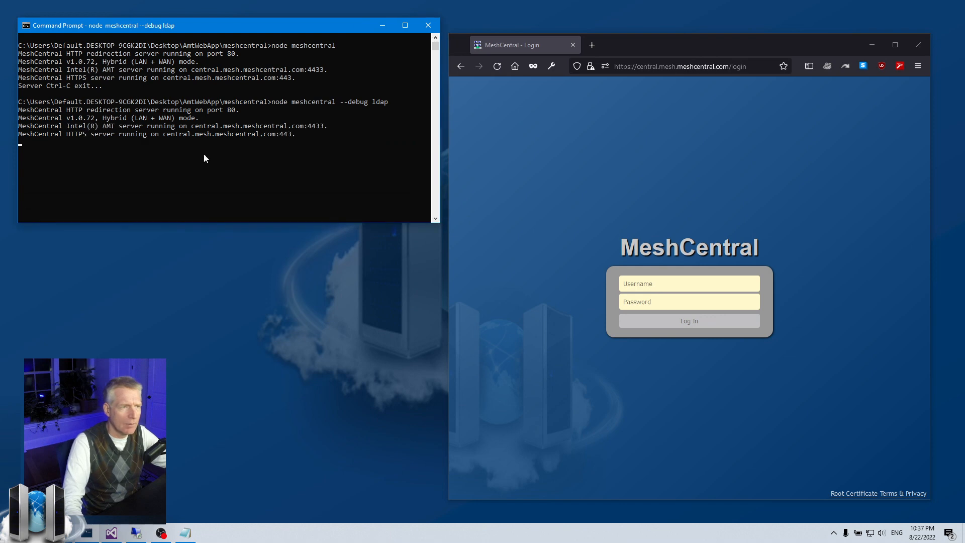
pyautogui.moveTo(223, 26); pyautogui.dragTo(217, 26)
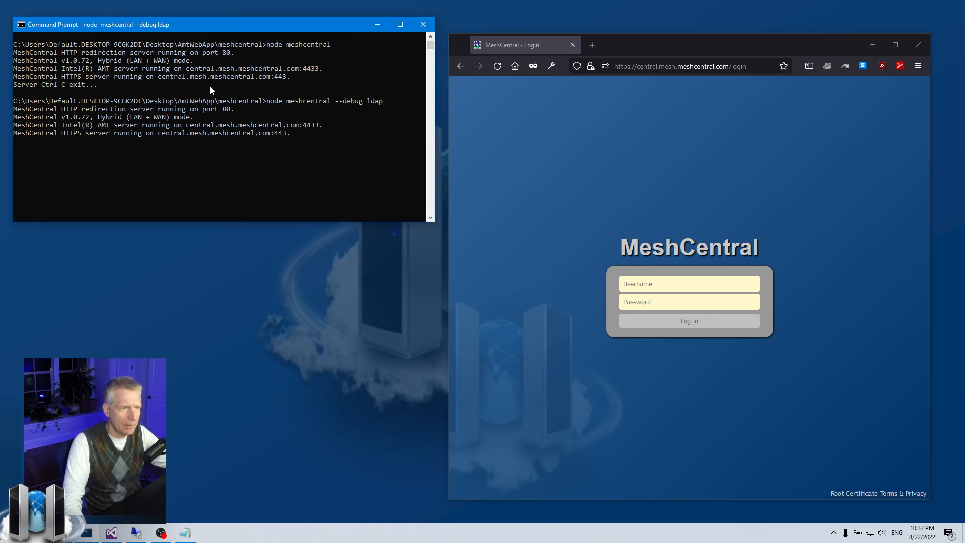
# Submit the login form as administrator with the account password, dismissing the save-login offer
pyautogui.click(653, 286)
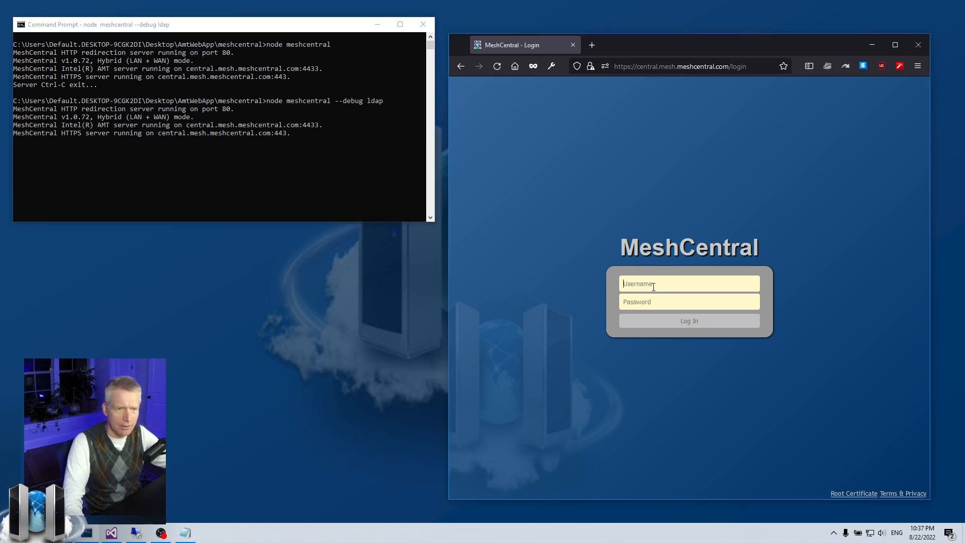
pyautogui.write('admin')
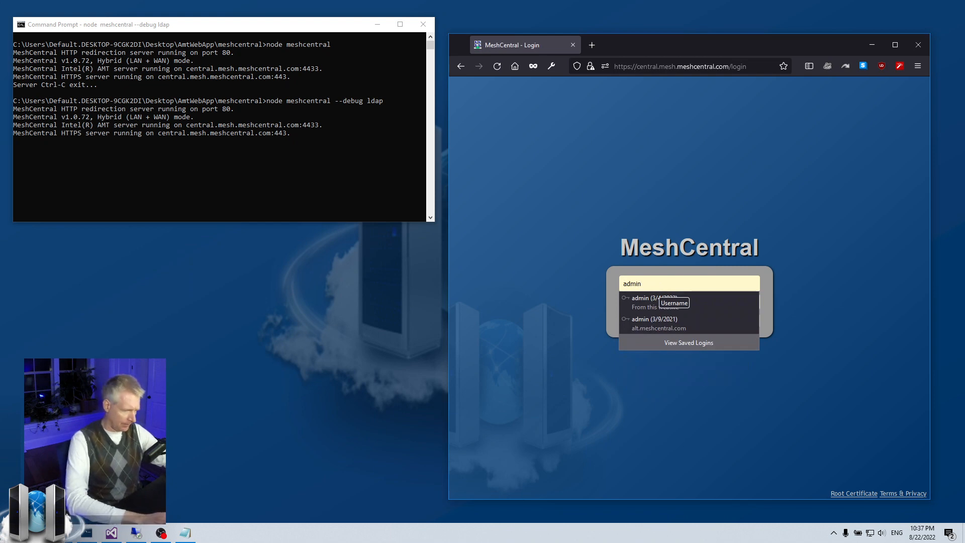
pyautogui.write('si')
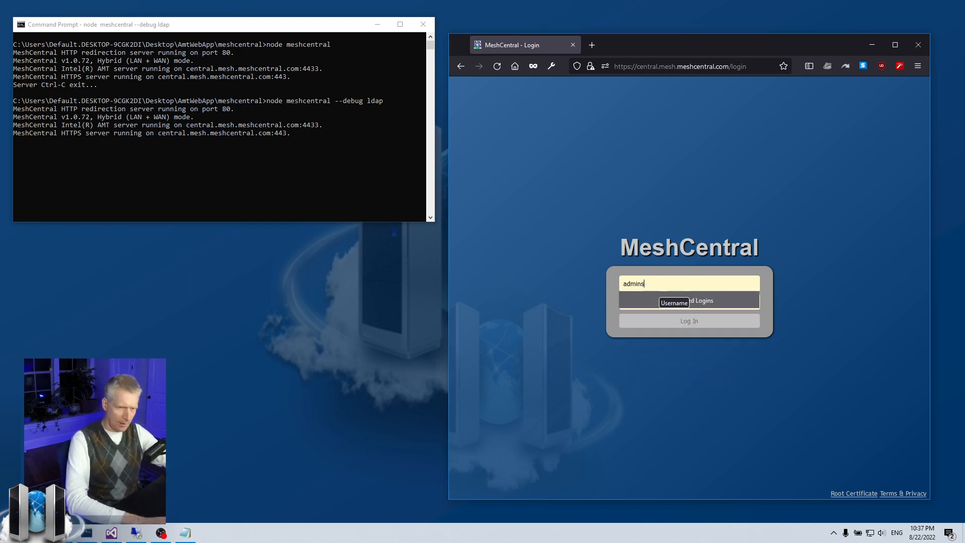
pyautogui.press('BackSpace')
pyautogui.write('sit')
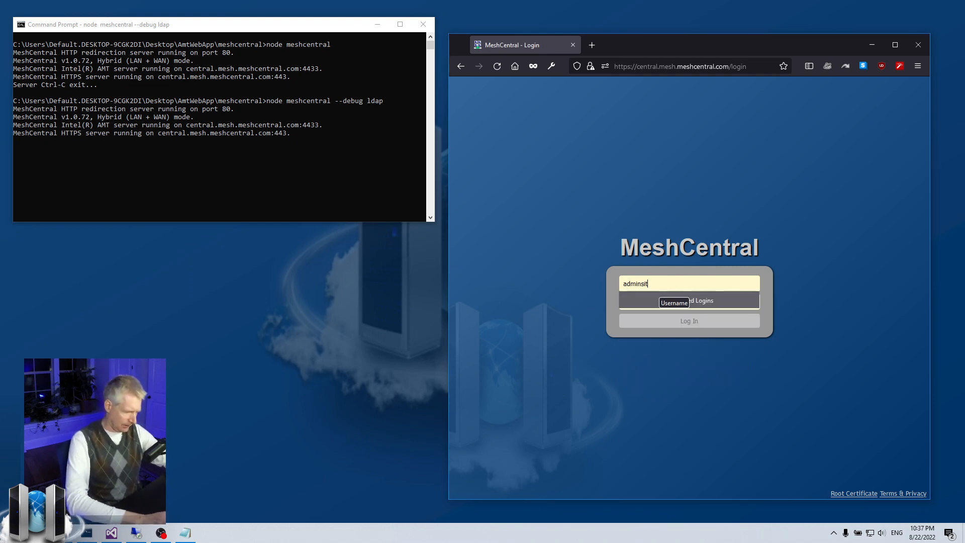
pyautogui.write('rator')
pyautogui.press('Tab')
pyautogui.write('***')
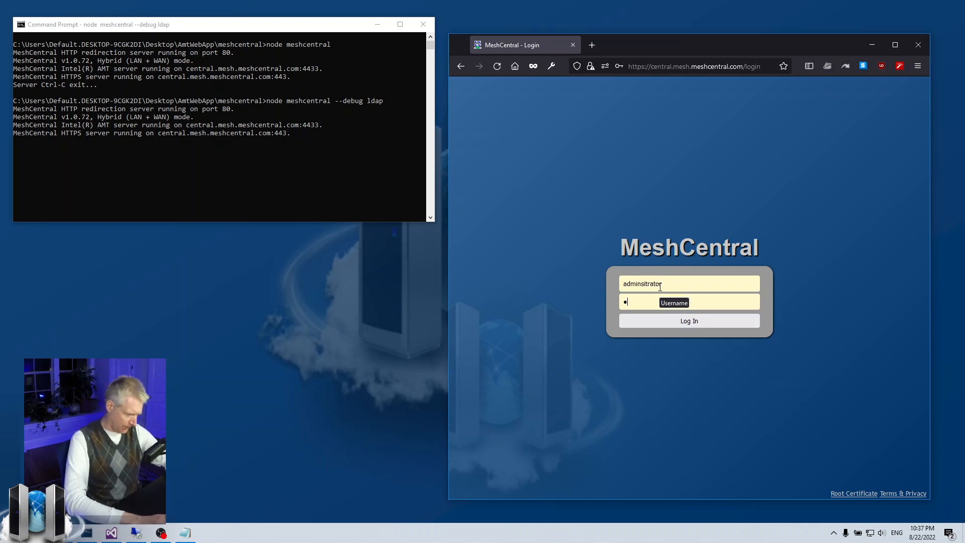
pyautogui.write('*****')
pyautogui.press('Return')
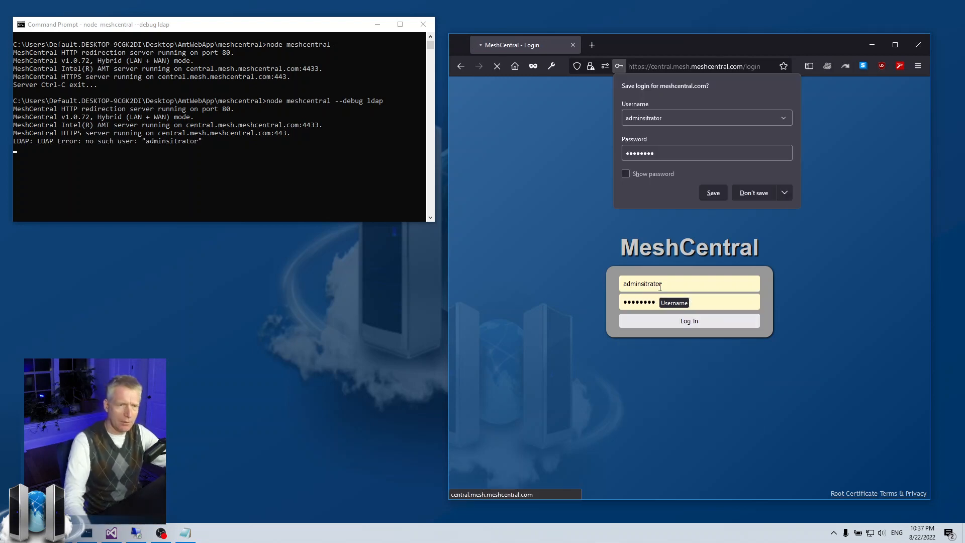
pyautogui.click(754, 192)
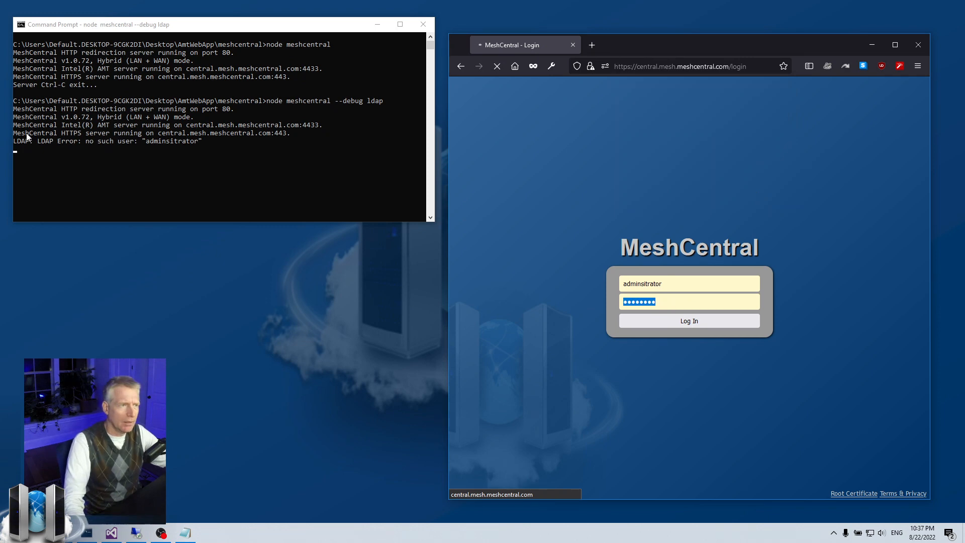
# Retry the administrator login with the password after the failure and dismiss the save-login prompt
pyautogui.click(673, 293)
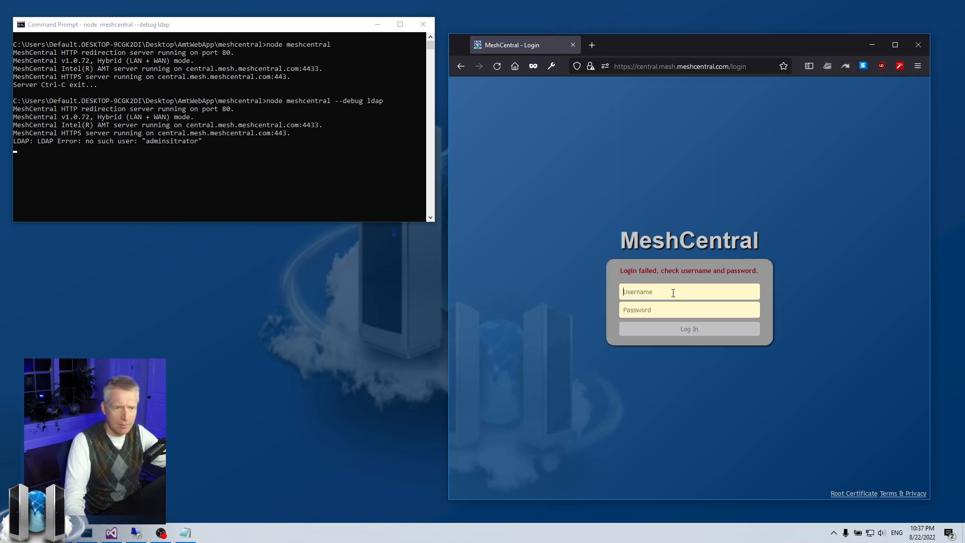
pyautogui.write('adm')
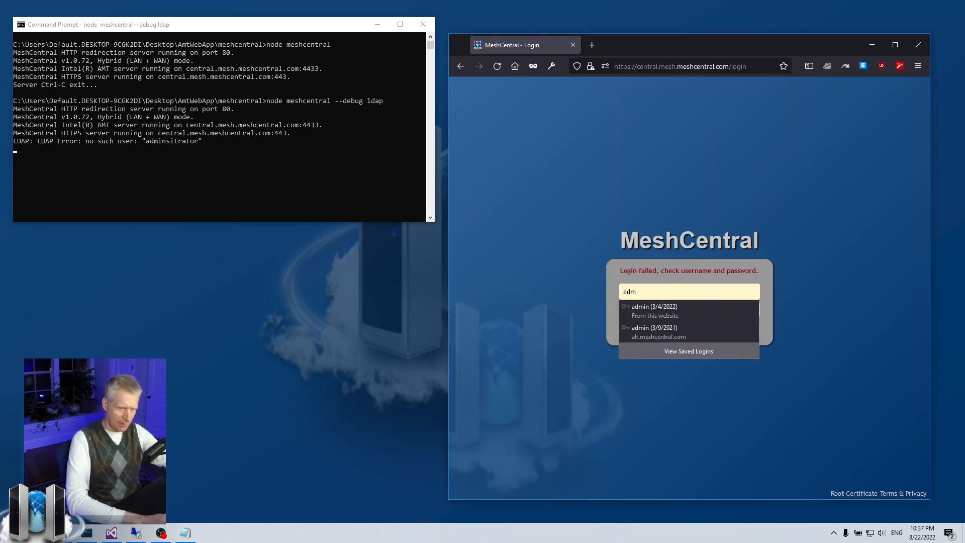
pyautogui.write('inistrator')
pyautogui.press('Tab')
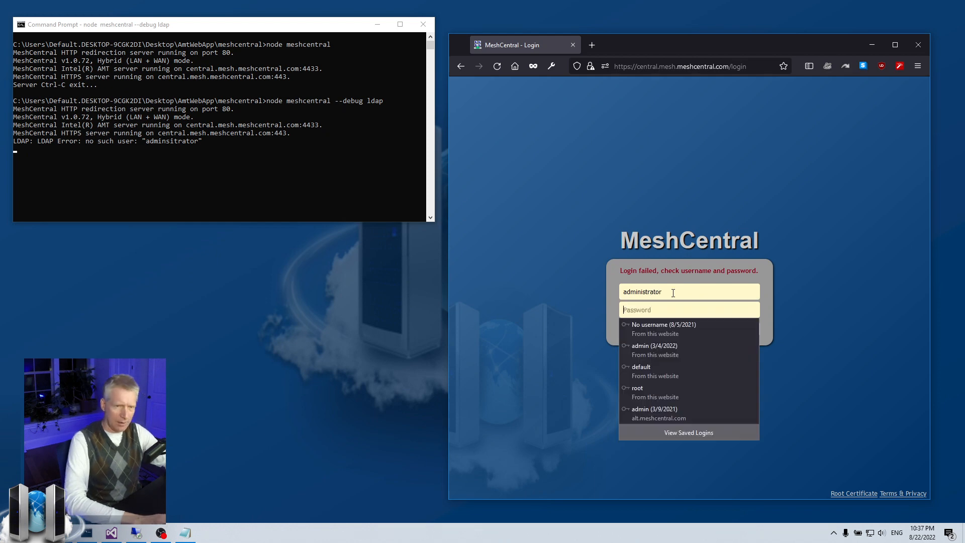
pyautogui.write('a•••••••')
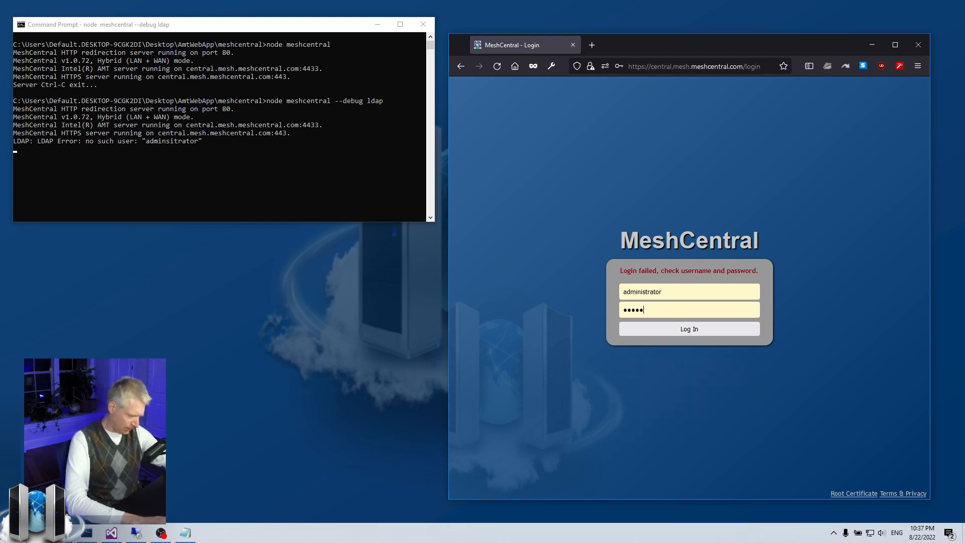
pyautogui.press('Return')
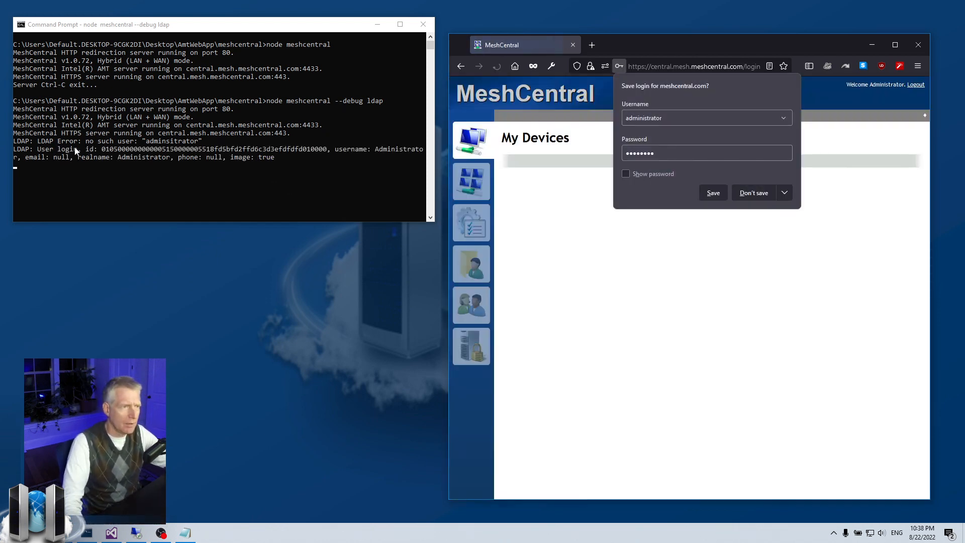
pyautogui.click(45, 143)
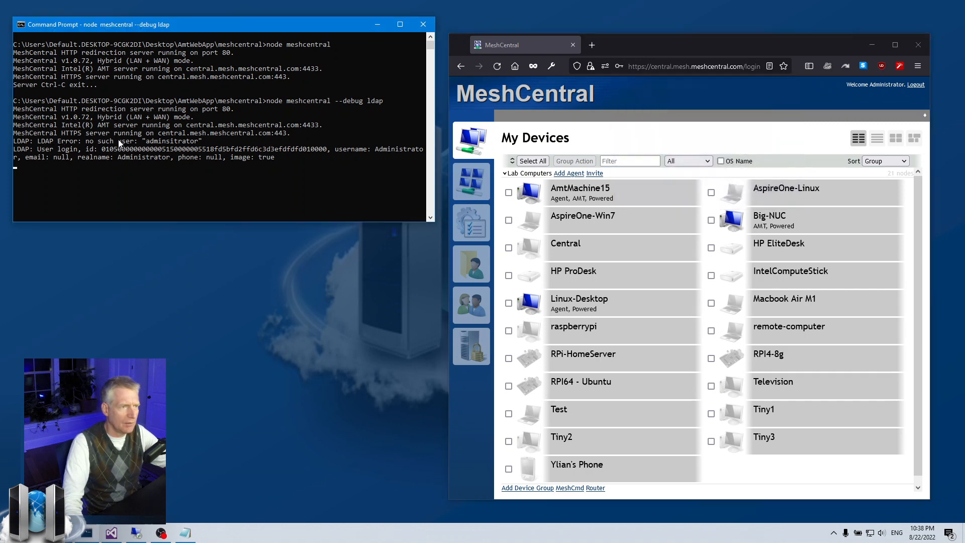
pyautogui.moveTo(95, 134); pyautogui.dragTo(191, 138)
pyautogui.click(35, 154)
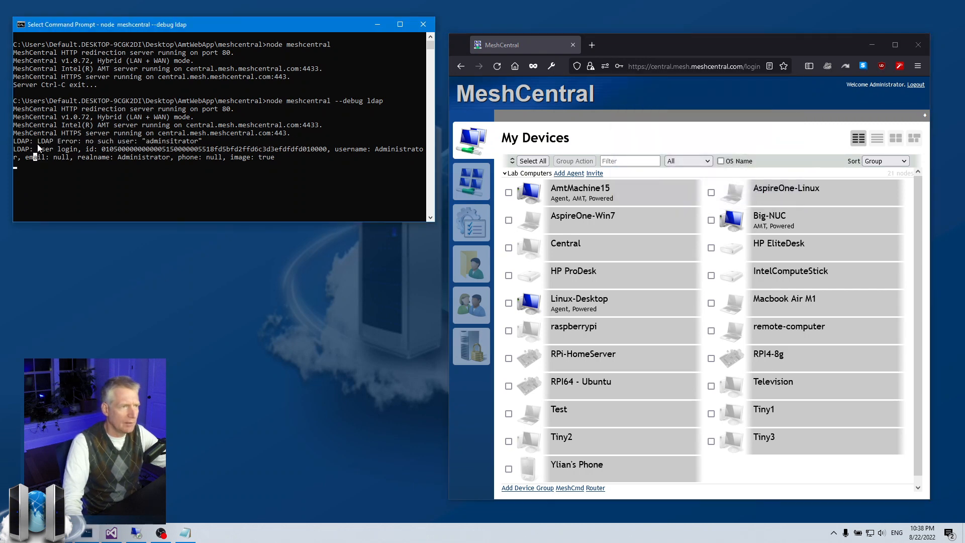
pyautogui.moveTo(38, 147); pyautogui.dragTo(147, 152)
pyautogui.click(229, 151)
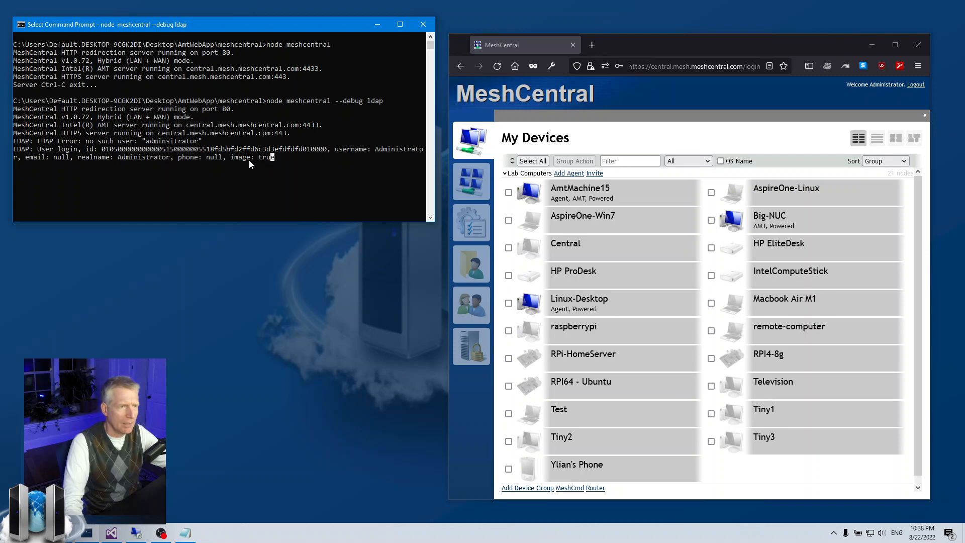
pyautogui.moveTo(111, 157); pyautogui.dragTo(198, 158)
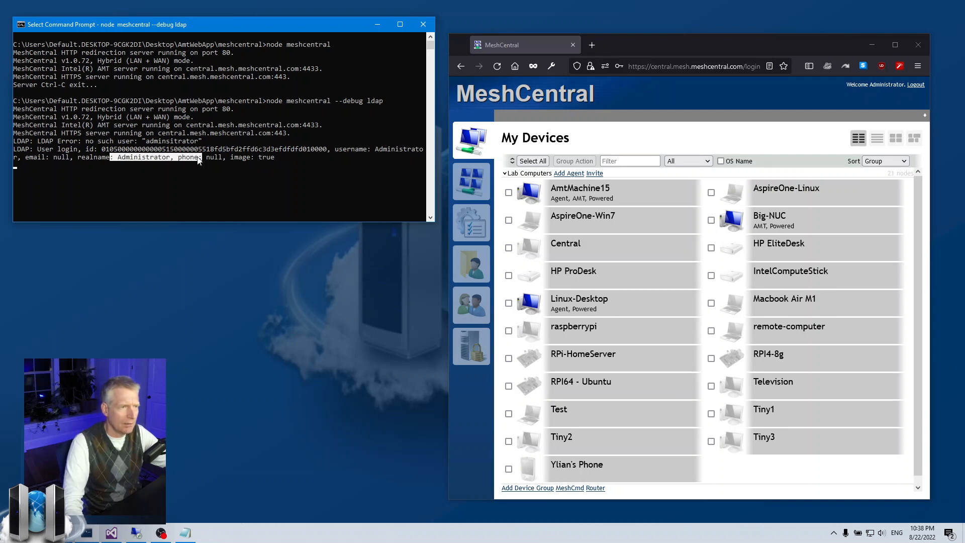
pyautogui.click(144, 142)
pyautogui.moveTo(84, 148); pyautogui.dragTo(229, 149)
pyautogui.rightClick(260, 148)
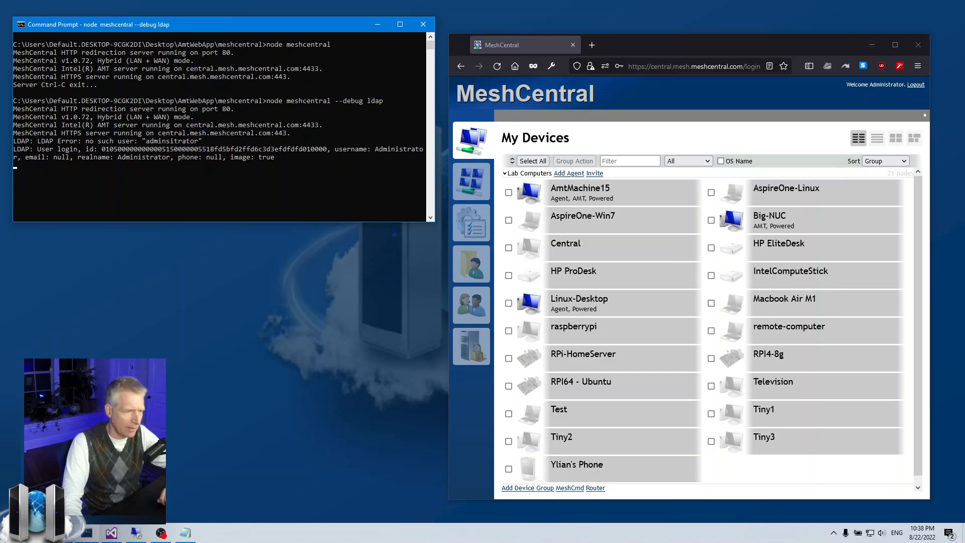
pyautogui.click(136, 533)
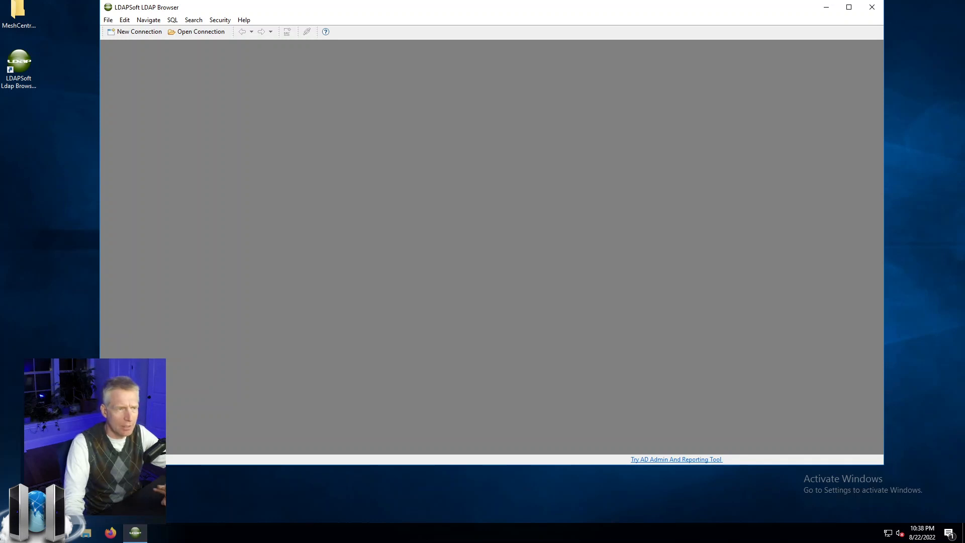
# Connect to MyDCNew Connection 1 and select CN=Administrator under the expanded CN=Users container
pyautogui.moveTo(476, 12); pyautogui.dragTo(510, 55)
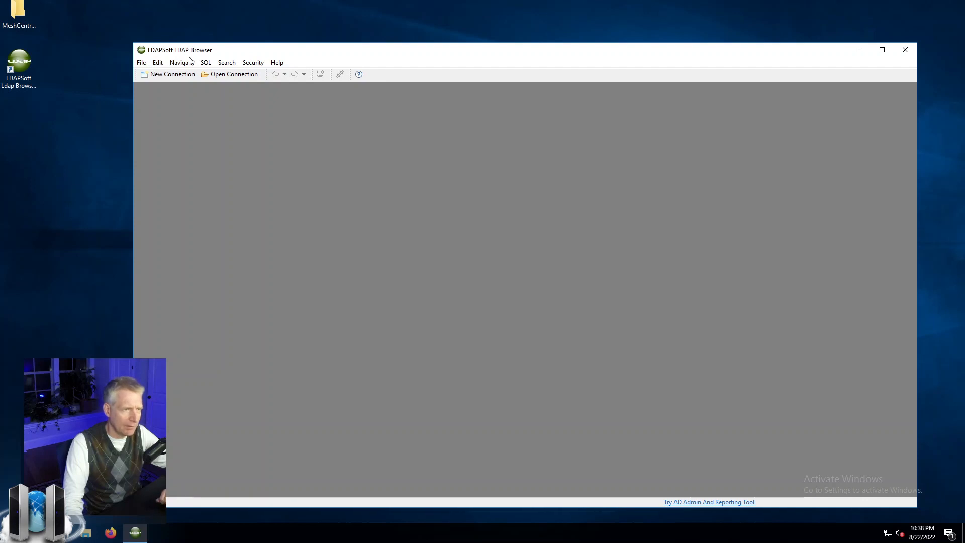
pyautogui.click(221, 75)
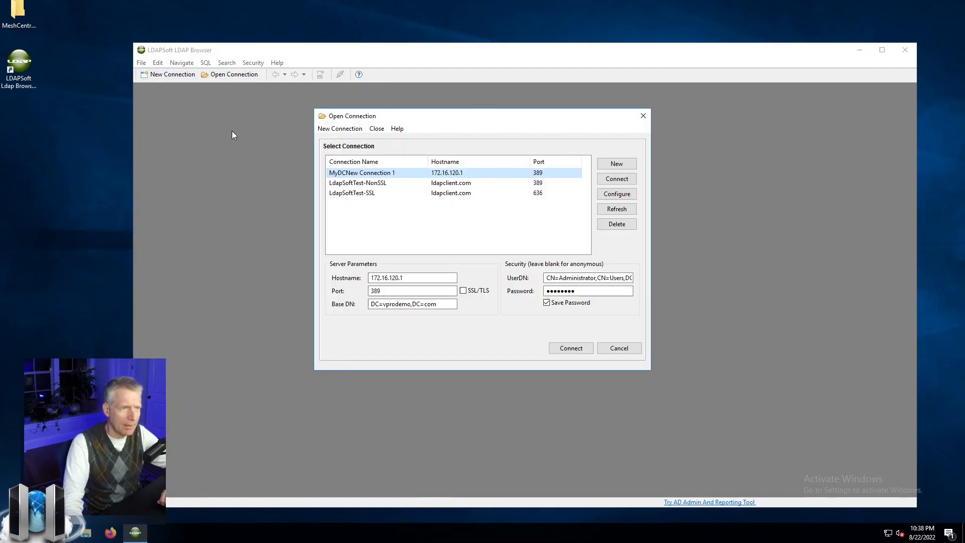
pyautogui.doubleClick(397, 173)
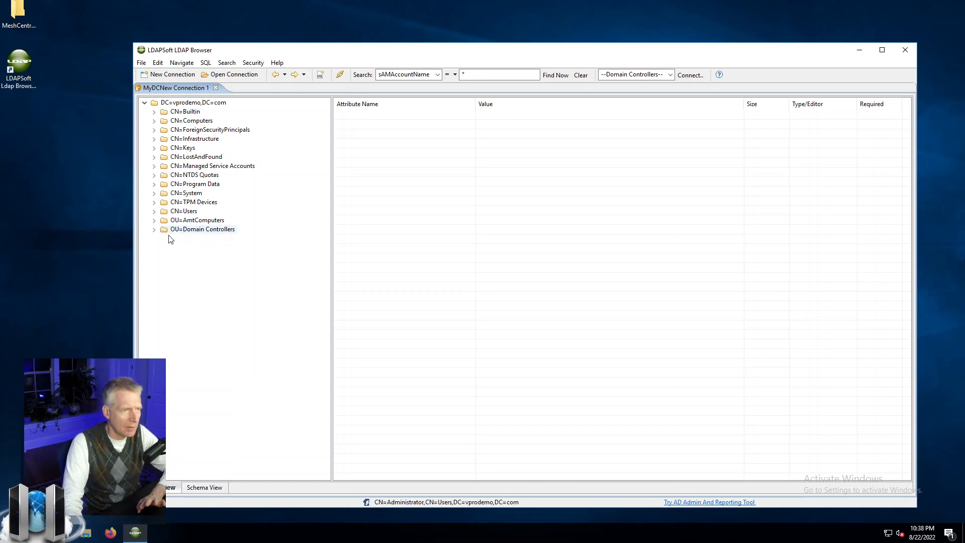
pyautogui.click(173, 212)
pyautogui.click(154, 212)
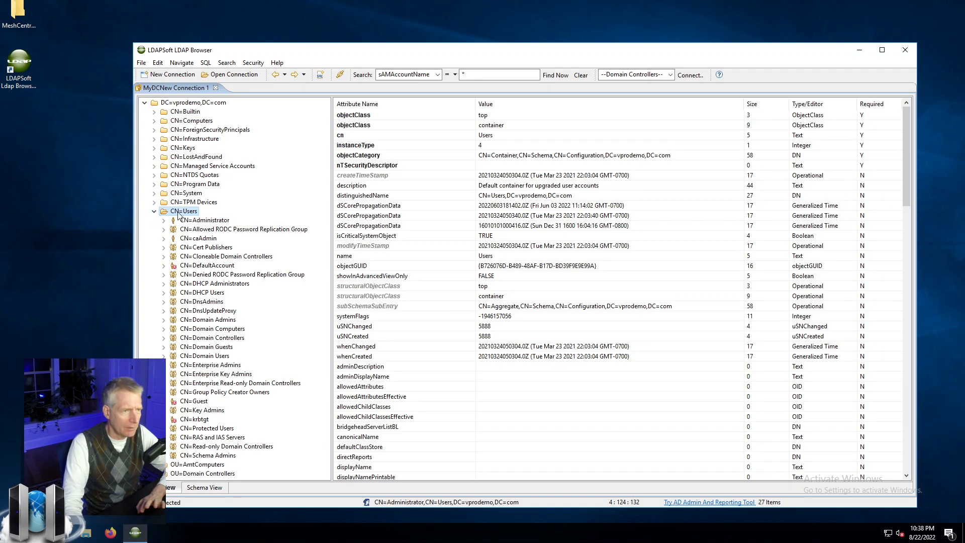
pyautogui.click(195, 220)
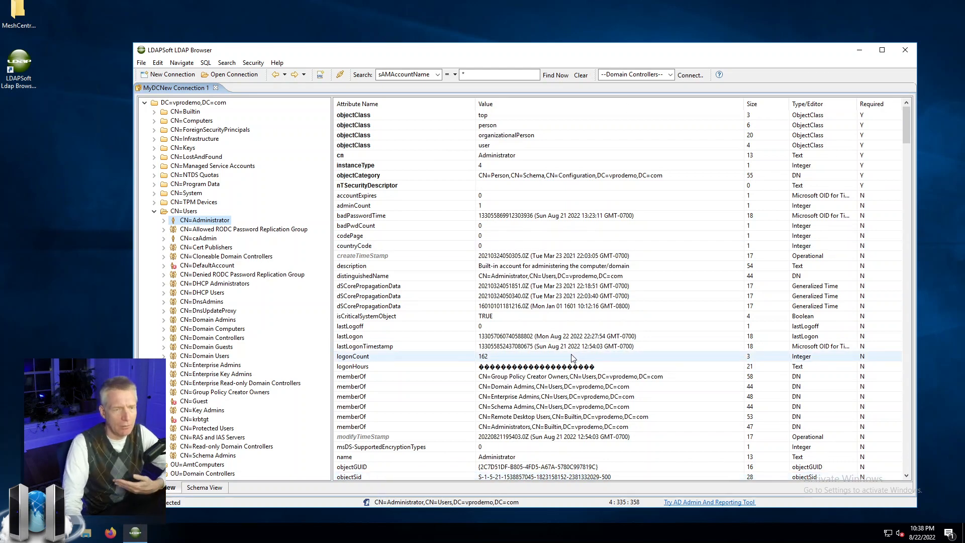
# Review Administrator's memberOf groups: Domain Admins, Administrators, Group Policy Creator Owners, Remote Desktop Users
pyautogui.scroll(-1, 556, 367)
pyautogui.click(387, 356)
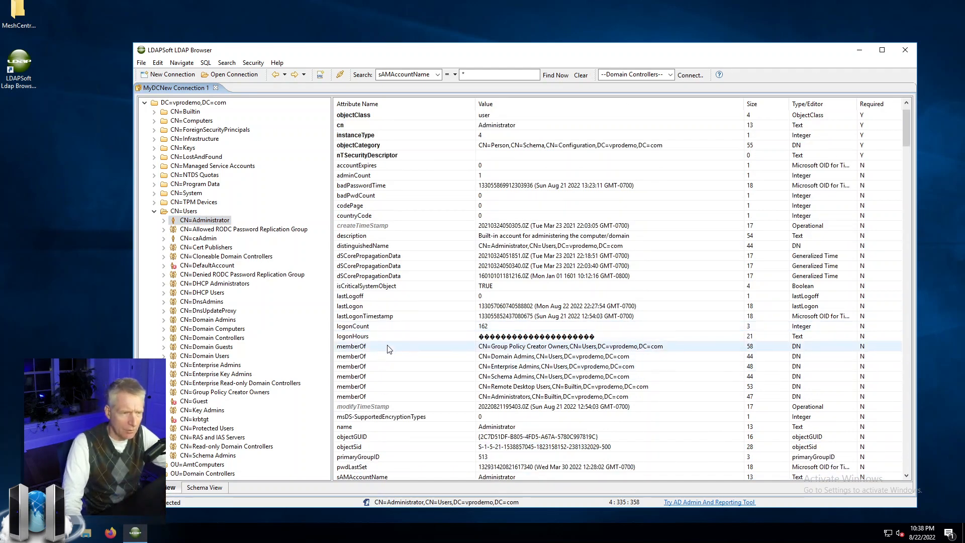
pyautogui.click(362, 397)
pyautogui.click(532, 346)
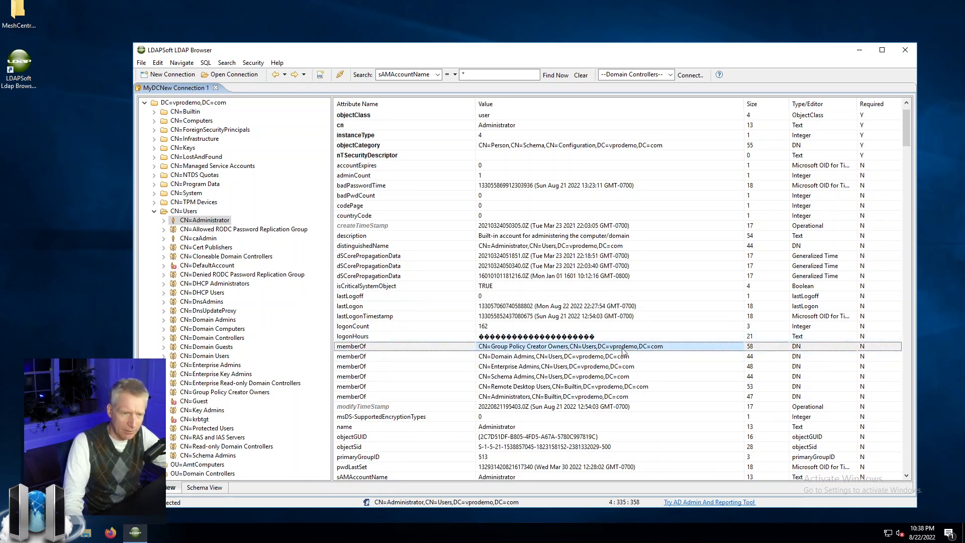
pyautogui.click(502, 356)
pyautogui.press('Down')
pyautogui.press('Down')
pyautogui.press('Down')
pyautogui.press('Down')
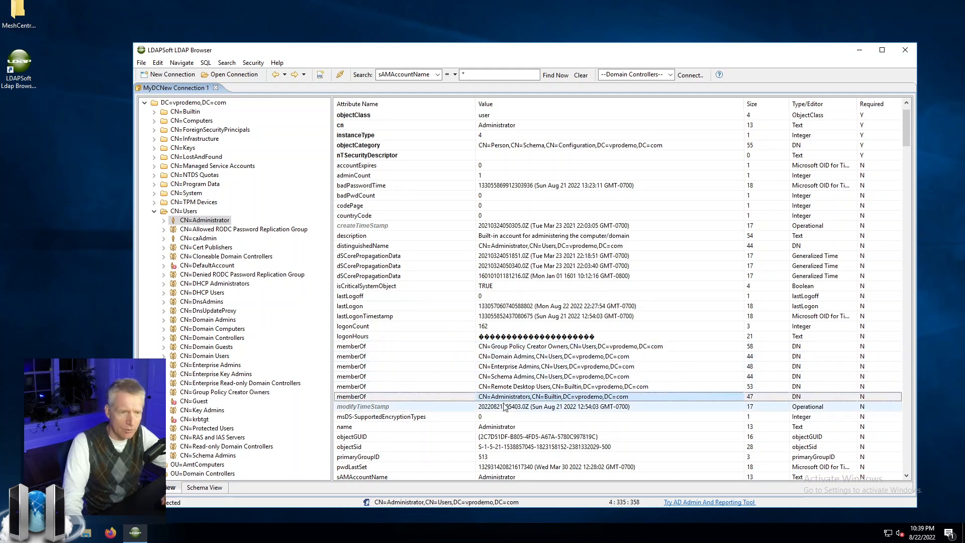
pyautogui.click(519, 387)
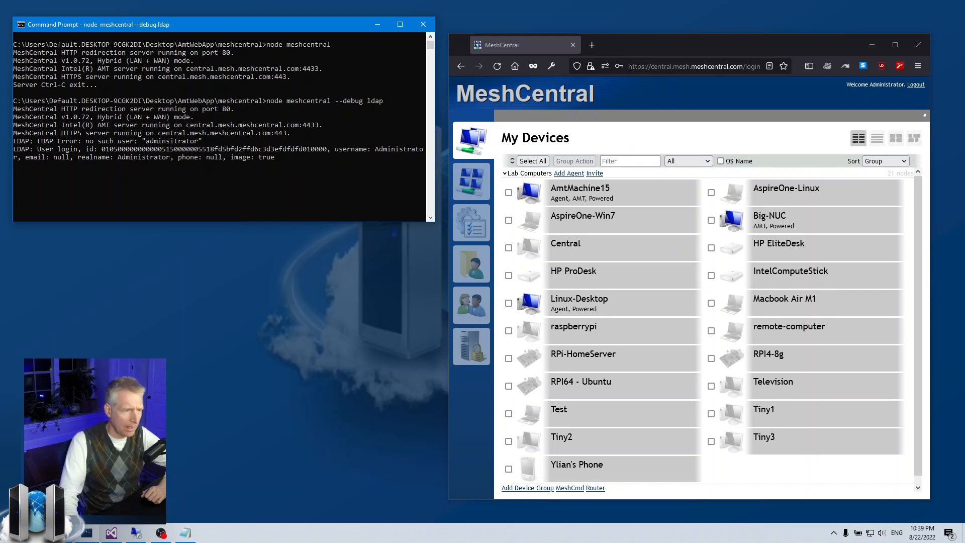
pyautogui.click(116, 530)
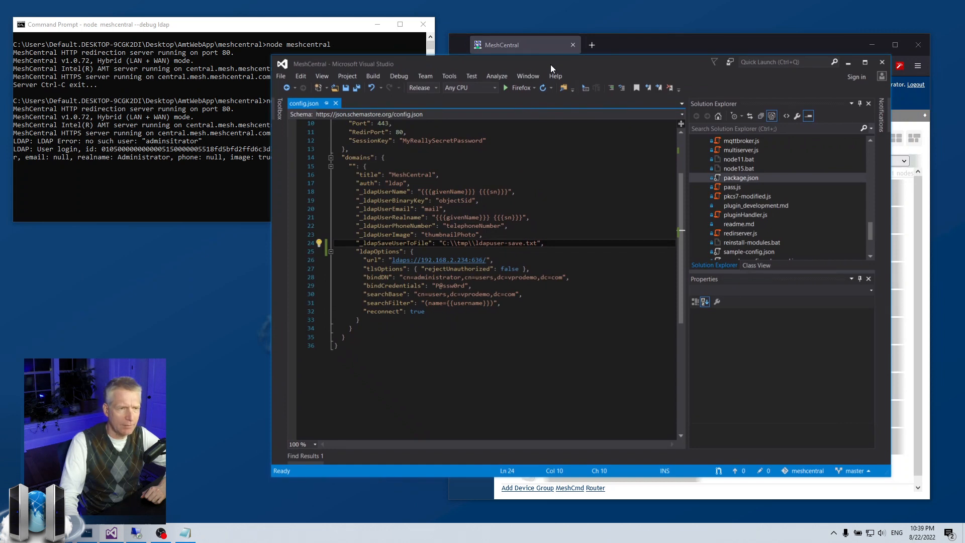
# Move the Visual Studio window up-left and enlarge it to fit config.json
pyautogui.moveTo(550, 64); pyautogui.dragTo(462, 5)
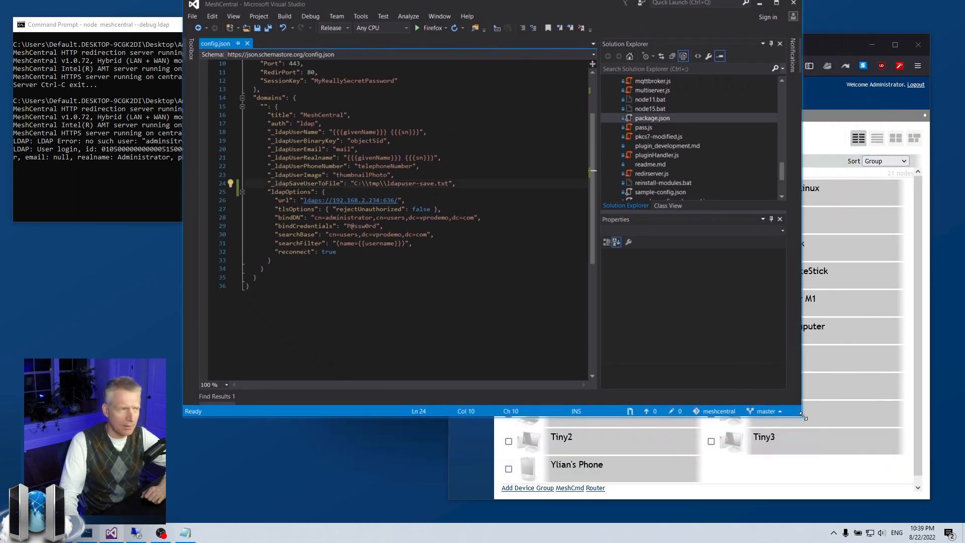
pyautogui.moveTo(802, 416); pyautogui.dragTo(846, 460)
pyautogui.moveTo(481, 11); pyautogui.dragTo(499, 34)
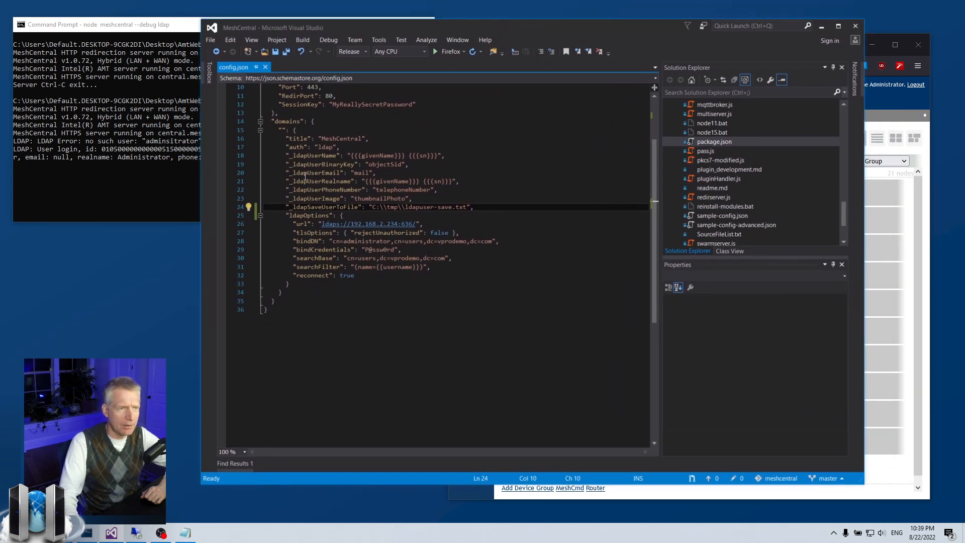
# Review config.json's auth line, LDAP user field settings and the ldapOptions block
pyautogui.moveTo(286, 147); pyautogui.dragTo(366, 147)
pyautogui.doubleClick(283, 122)
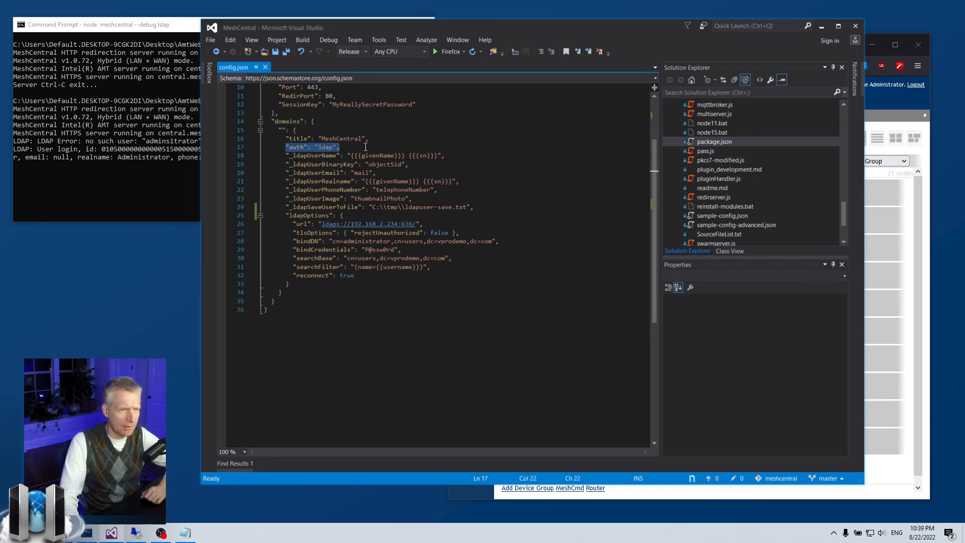
pyautogui.click(365, 147)
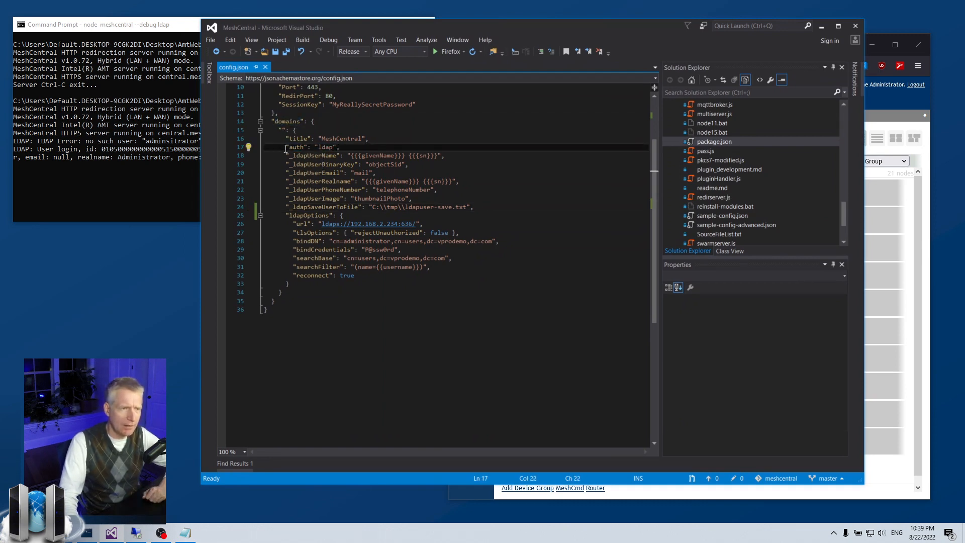
pyautogui.moveTo(286, 147)
pyautogui.mouseDown()
pyautogui.moveTo(453, 191)
pyautogui.moveTo(475, 207)
pyautogui.moveTo(265, 181)
pyautogui.moveTo(264, 156)
pyautogui.moveTo(297, 157)
pyautogui.mouseUp()
pyautogui.click(495, 210)
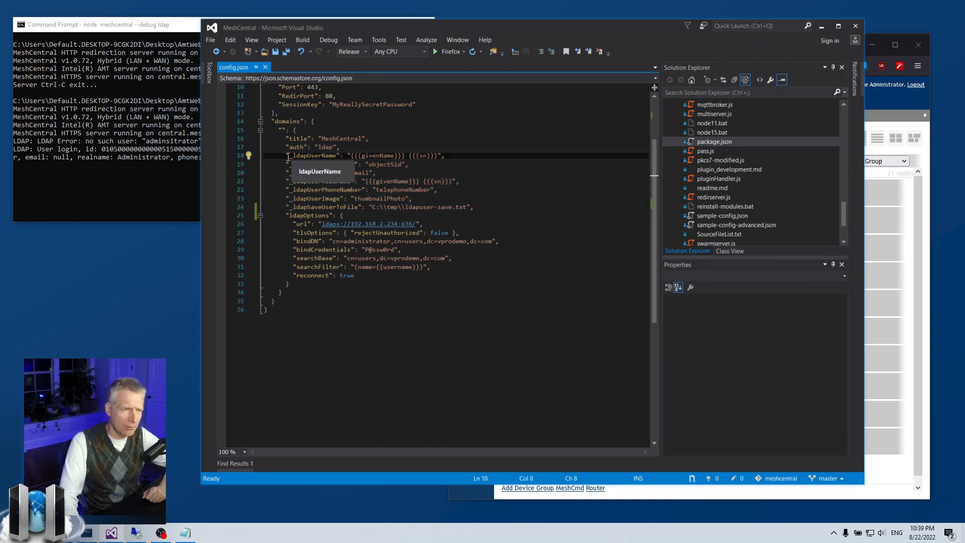
pyautogui.click(292, 198)
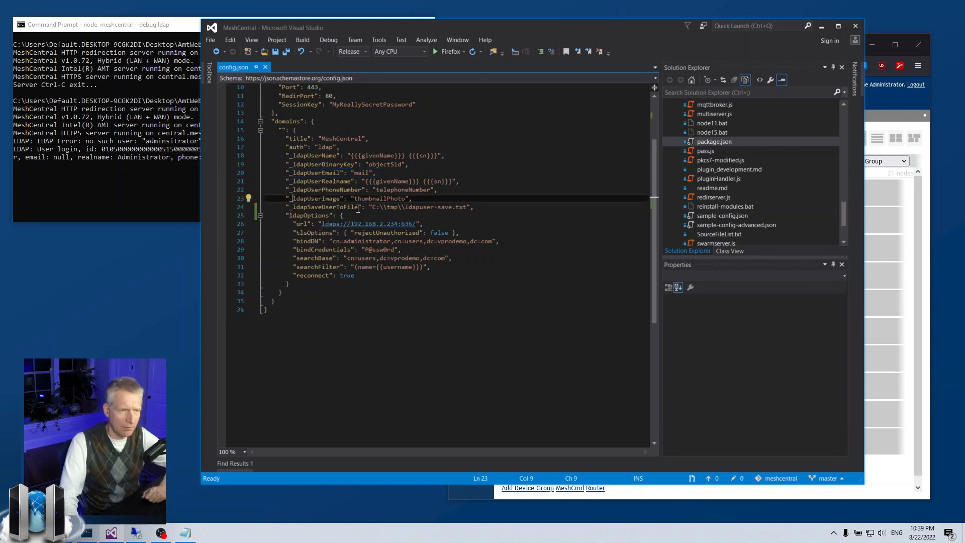
pyautogui.moveTo(282, 215); pyautogui.dragTo(390, 283)
pyautogui.click(389, 283)
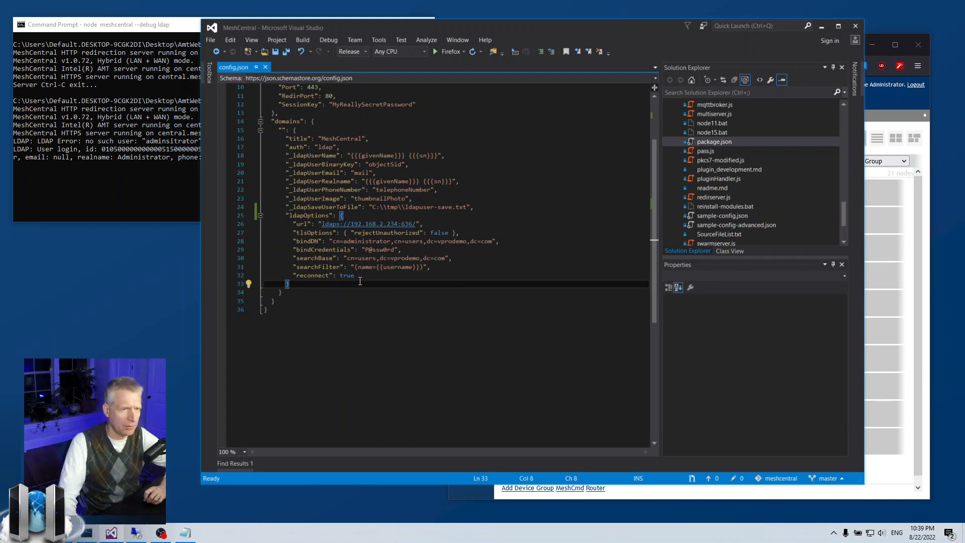
pyautogui.click(387, 233)
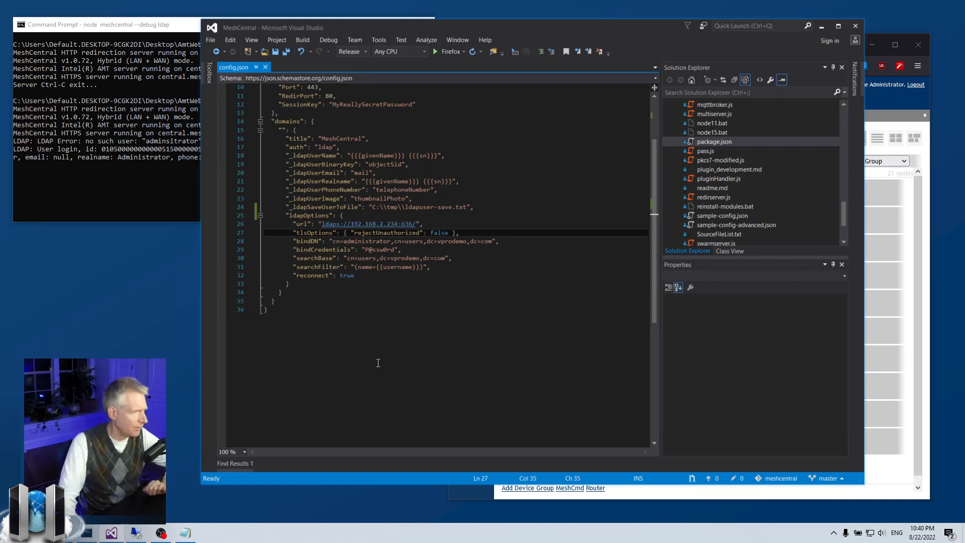
# Insert "ldapUserGroups": "memberOf" after the ldapSaveUserToFile line and save config.json
pyautogui.hotkey('alt', 'Tab')
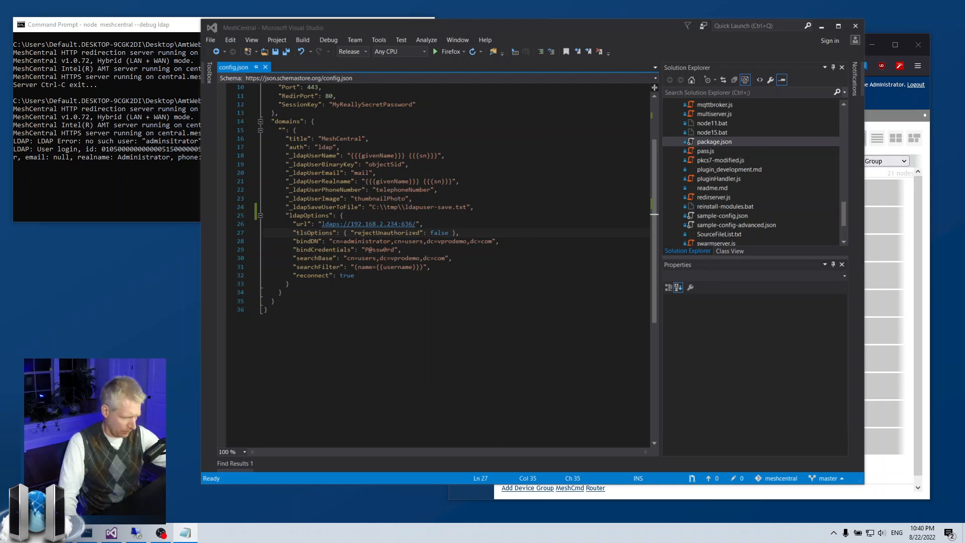
pyautogui.click(411, 207)
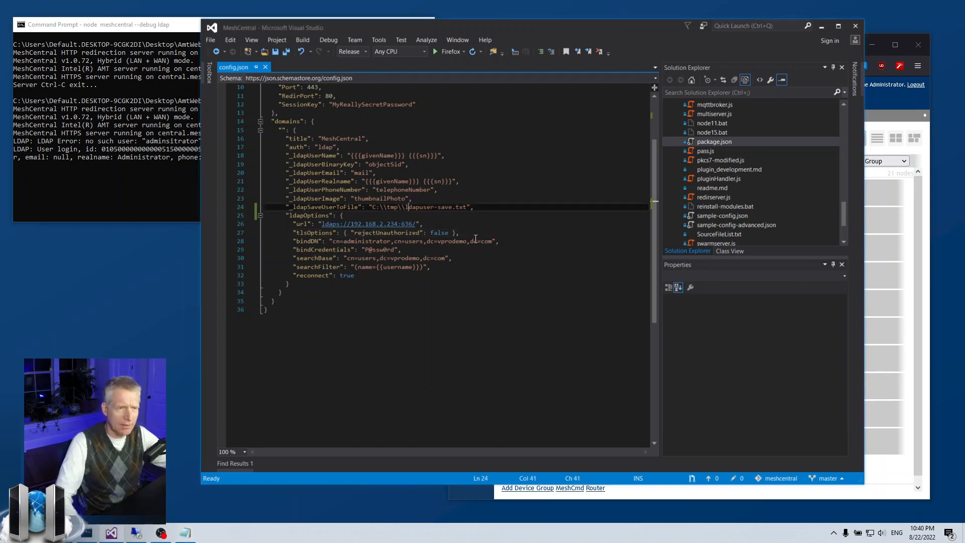
pyautogui.write('"_ldapUserGroups": "memberOf",')
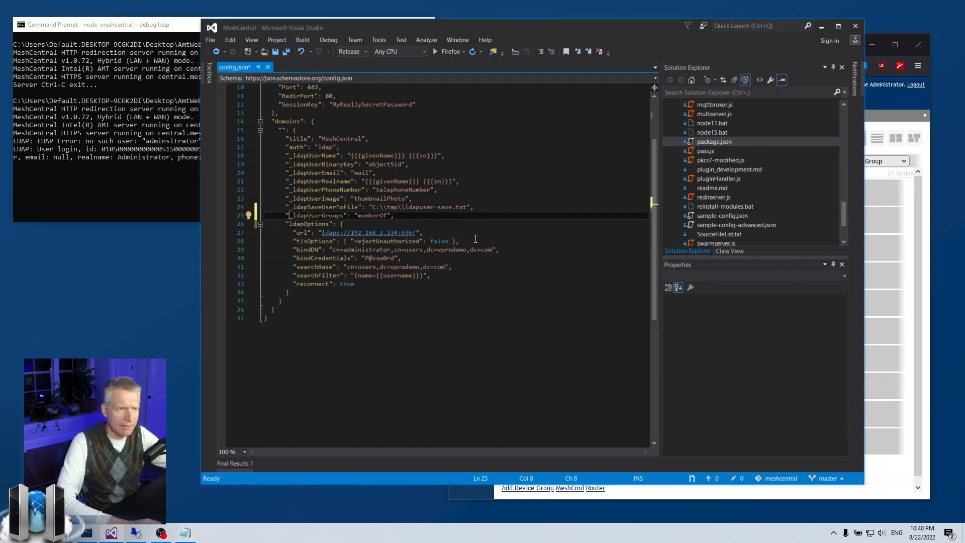
pyautogui.press('Delete')
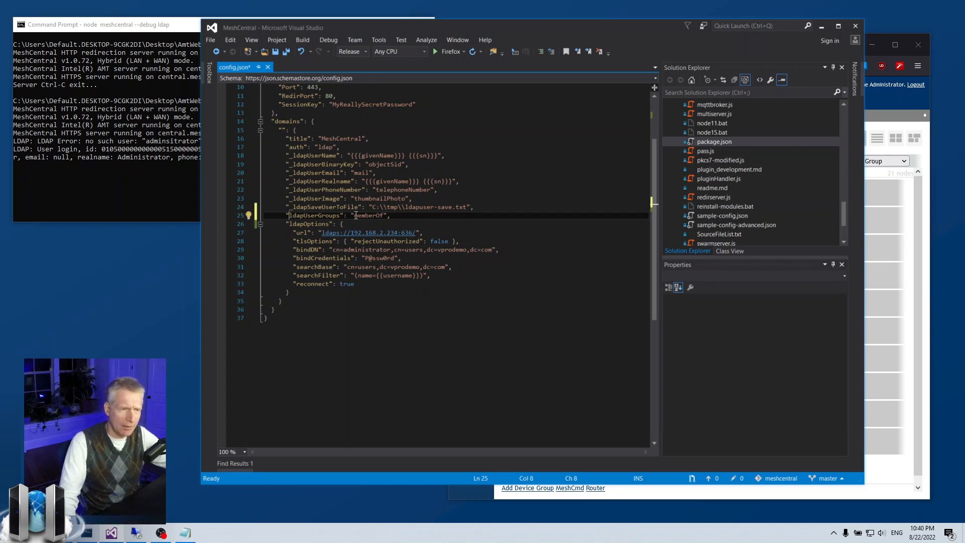
pyautogui.moveTo(351, 216); pyautogui.dragTo(375, 218)
pyautogui.click(388, 217)
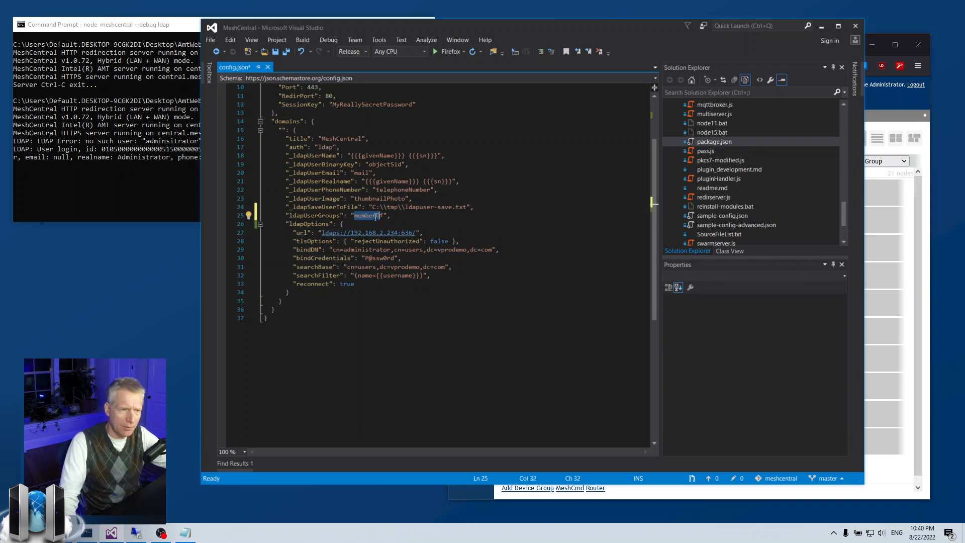
pyautogui.click(381, 217)
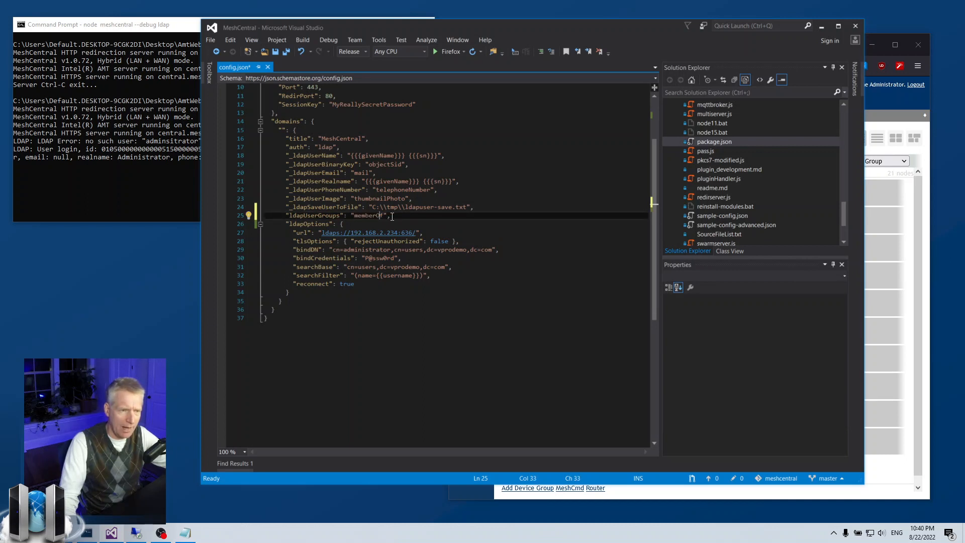
pyautogui.hotkey('ctrl', 's')
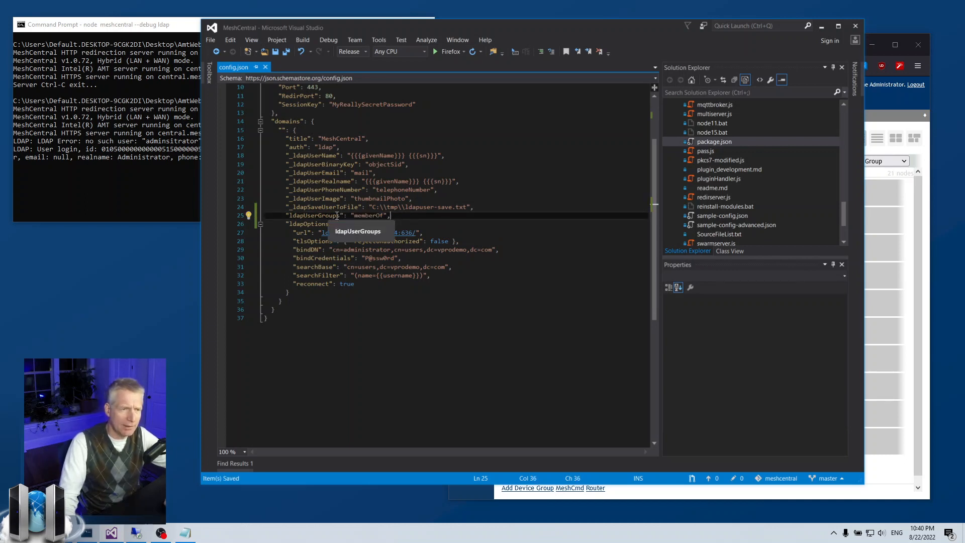
pyautogui.moveTo(355, 215); pyautogui.dragTo(385, 215)
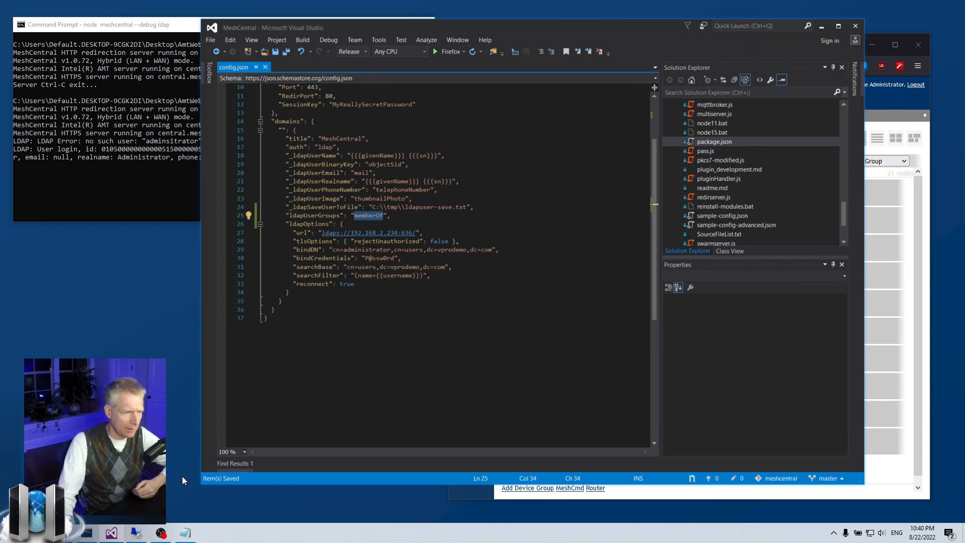
pyautogui.click(136, 533)
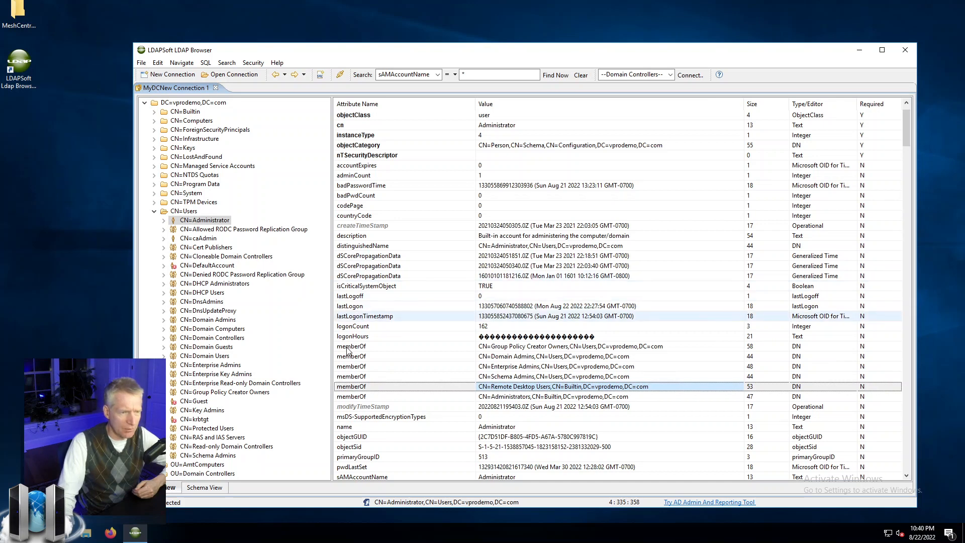
pyautogui.click(366, 346)
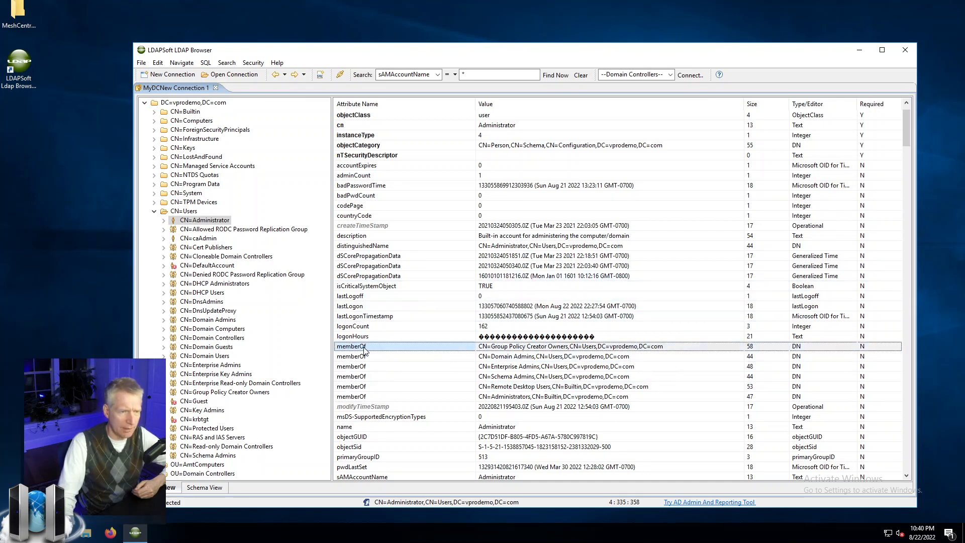
pyautogui.press('Down')
pyautogui.press('Down')
pyautogui.press('Down')
pyautogui.press('Down')
pyautogui.press('Down')
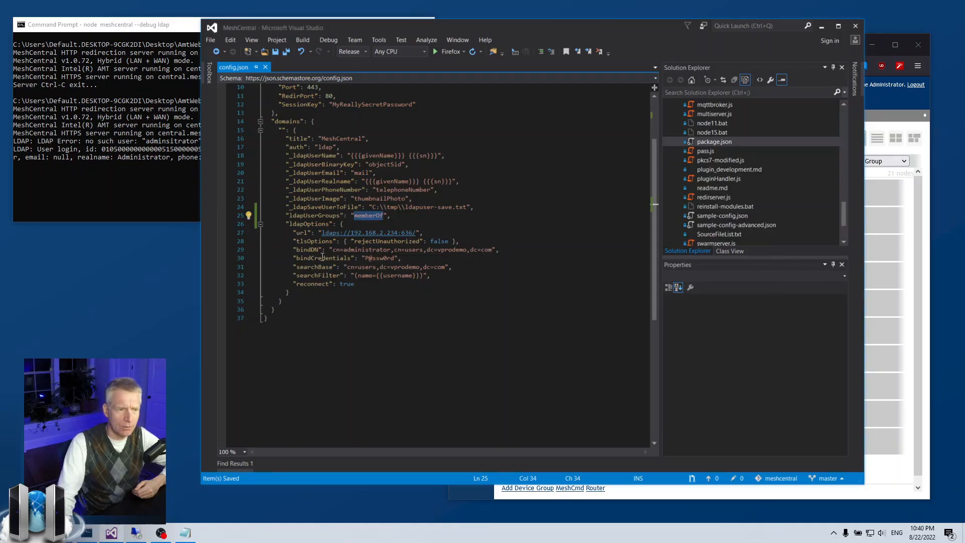
# Disable the memberOf setting on line 25 by renaming the key to _ldapUserGroups
pyautogui.moveTo(352, 216); pyautogui.dragTo(385, 215)
pyautogui.click(467, 282)
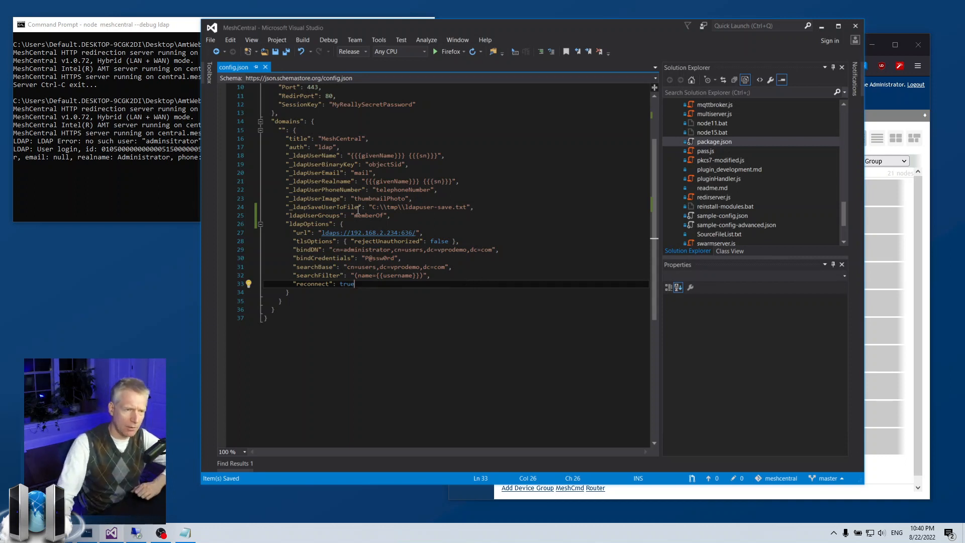
pyautogui.click(362, 216)
pyautogui.doubleClick(362, 216)
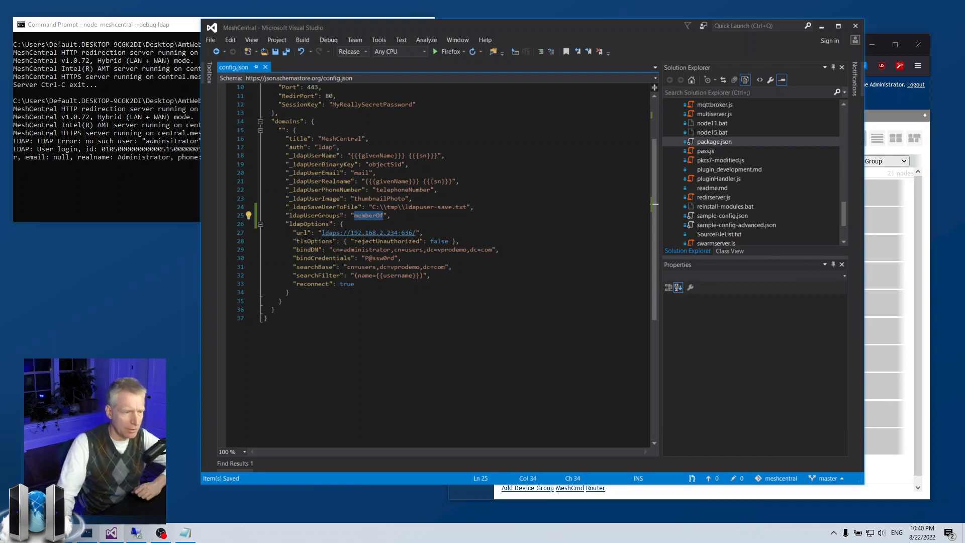
pyautogui.click(468, 216)
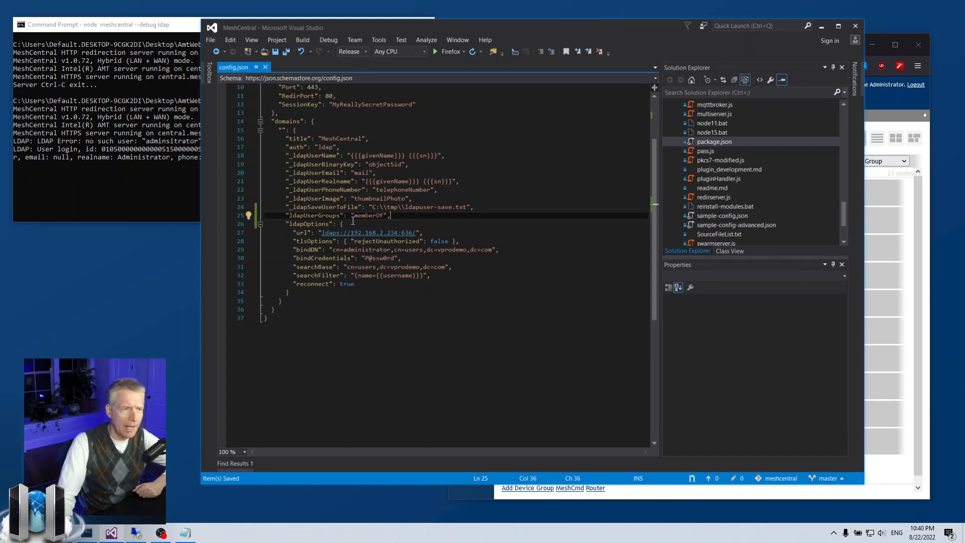
pyautogui.doubleClick(369, 215)
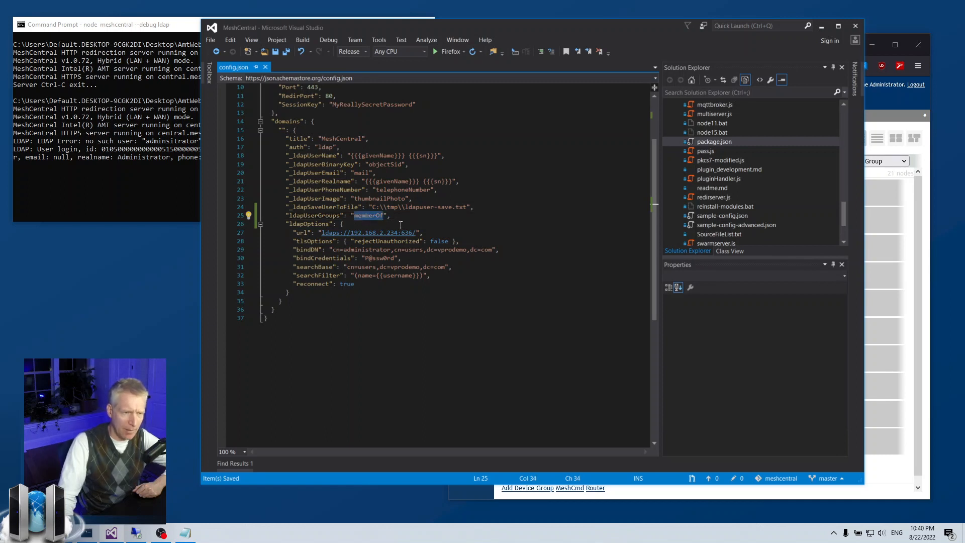
pyautogui.click(290, 216)
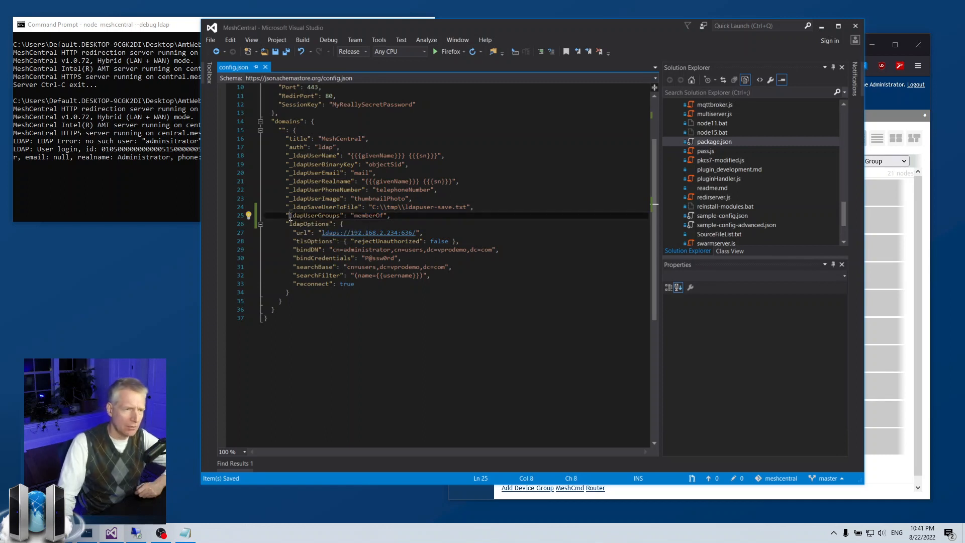
pyautogui.write('_')
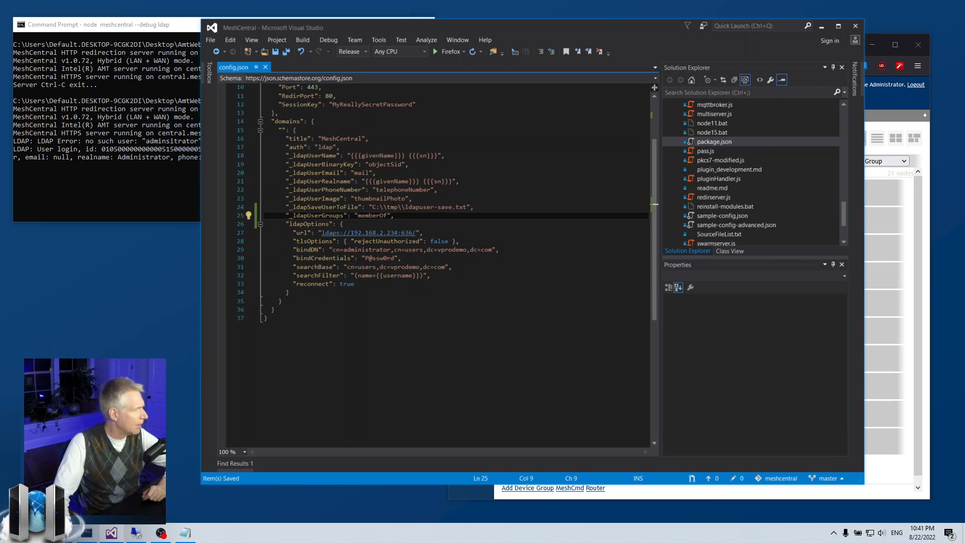
pyautogui.click(185, 533)
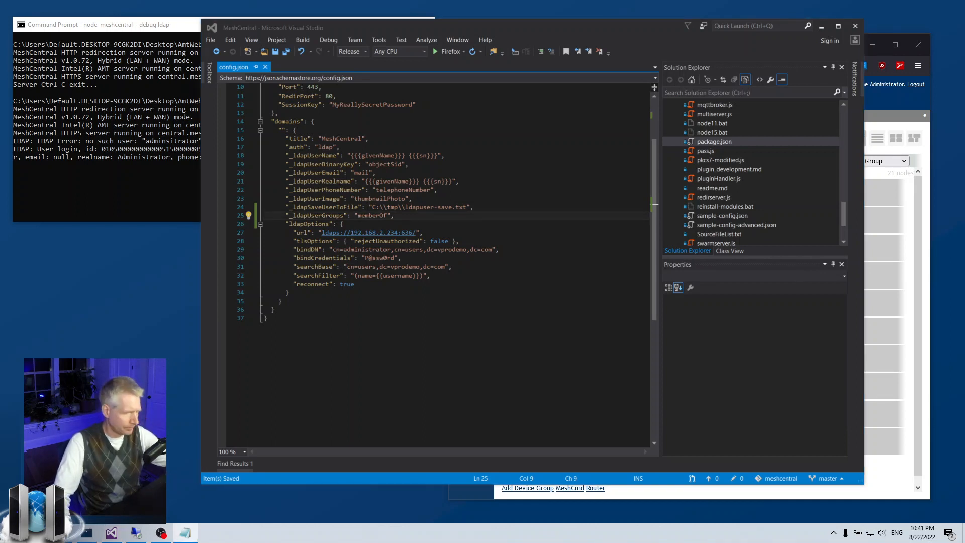
pyautogui.click(360, 229)
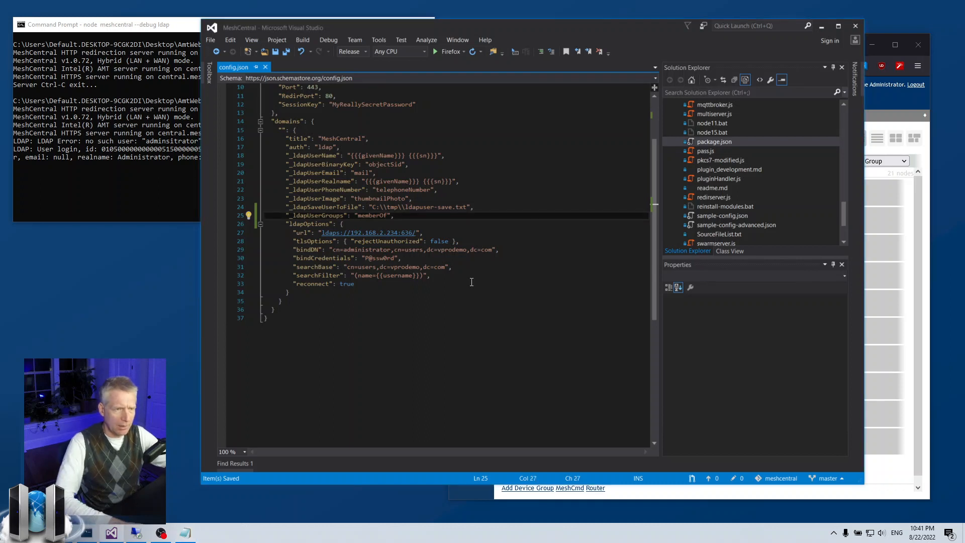
# Paste the _ldapUserRequiredGroupMembership line, remove its underscore, and save config.json
pyautogui.write('"_ldapUserRequiredGroupMembership": [ "CN=Domain Admins,CN=Users,DC=vprodemo,DC=com" ],')
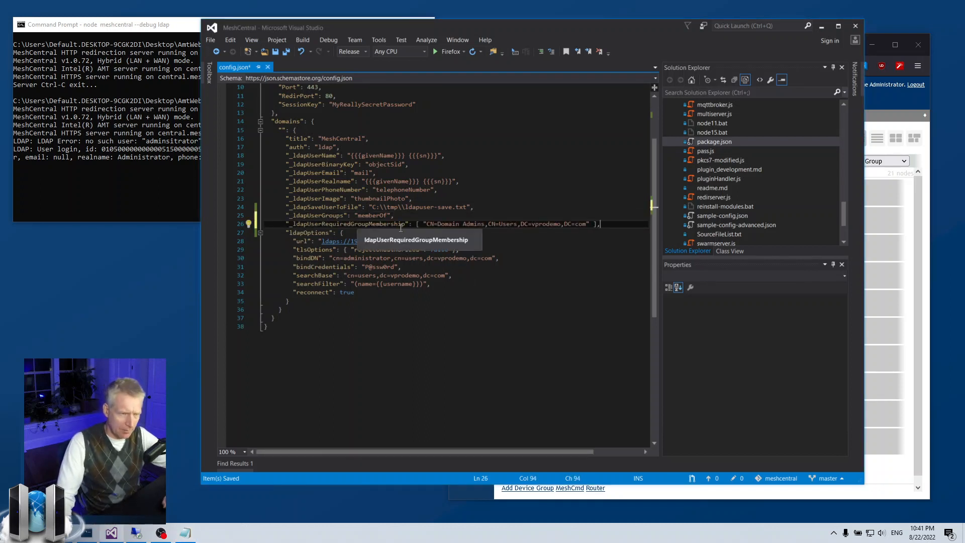
pyautogui.press('Home')
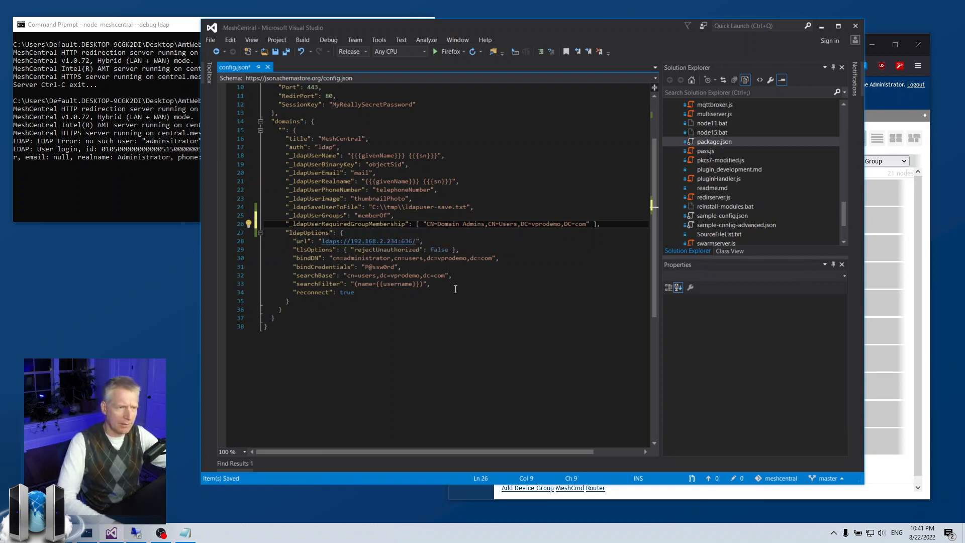
pyautogui.press('BackSpace')
pyautogui.hotkey('ctrl', 's')
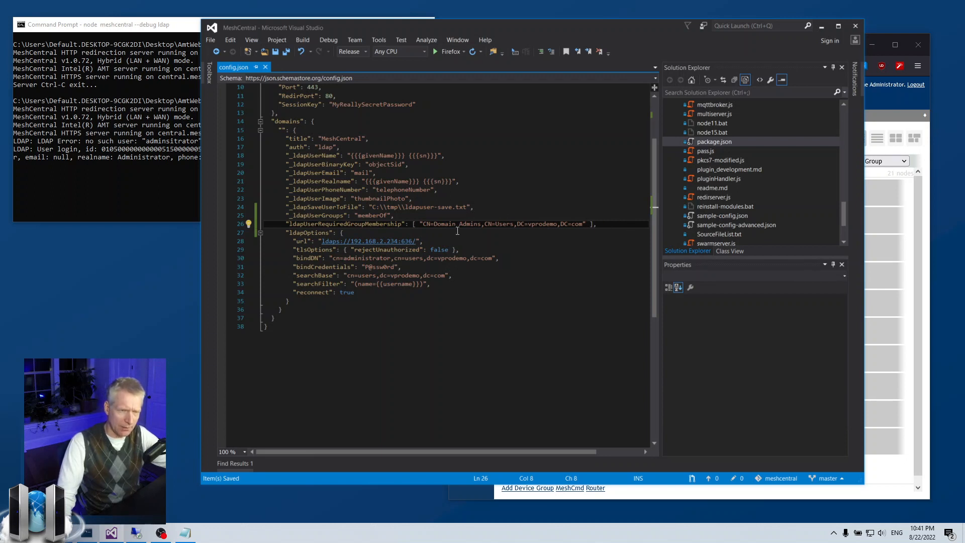
# Delete the array brackets around the CN=Domain Admins,CN=Users,DC=vprodemo,DC=com string
pyautogui.keyDown('shift'); pyautogui.click(583, 223); pyautogui.keyUp('shift')
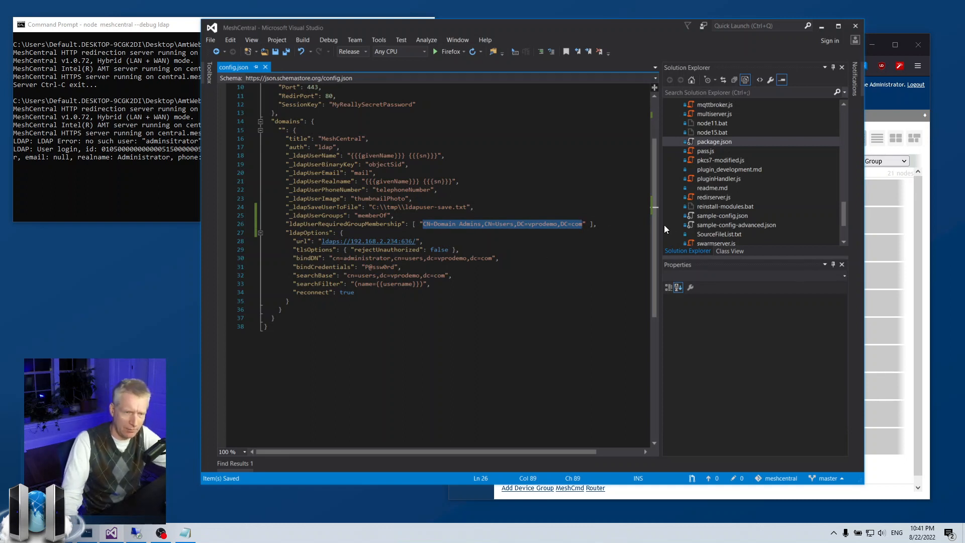
pyautogui.click(591, 234)
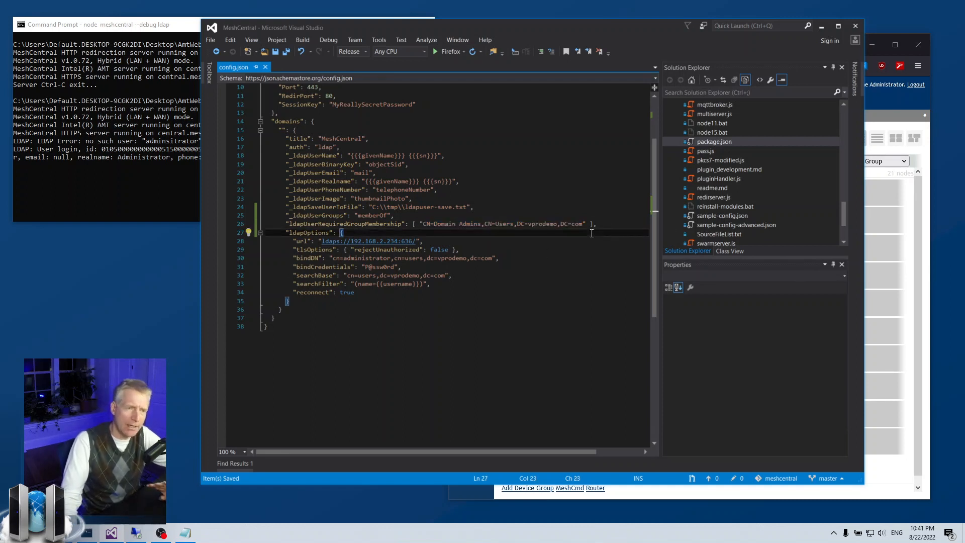
pyautogui.click(495, 224)
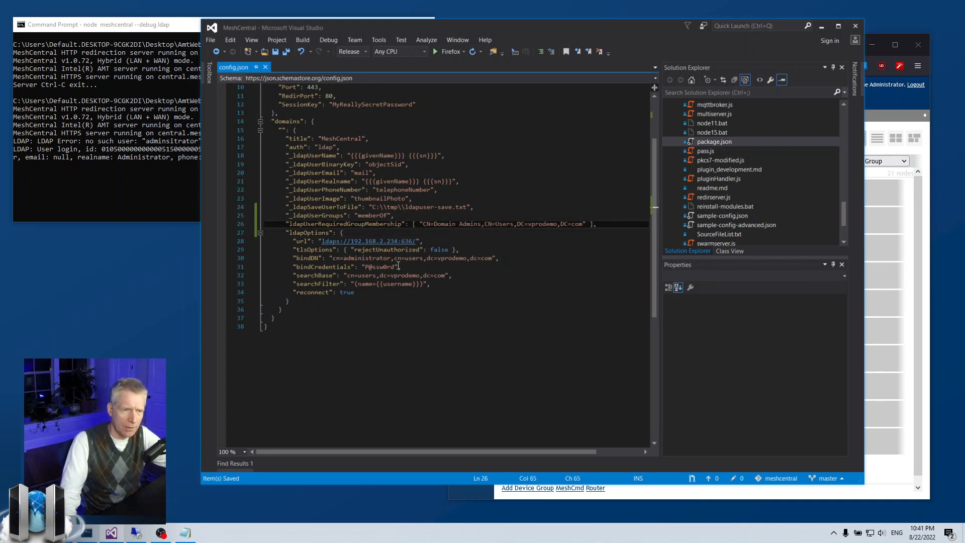
pyautogui.click(424, 228)
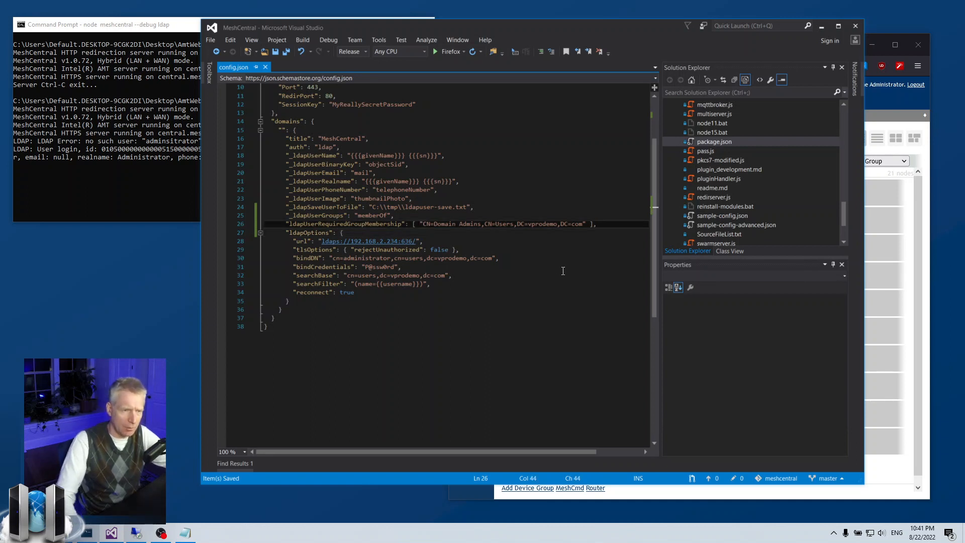
pyautogui.press('BackSpace')
pyautogui.press('BackSpace')
pyautogui.press('End')
pyautogui.press('Left')
pyautogui.press('BackSpace')
pyautogui.press('BackSpace')
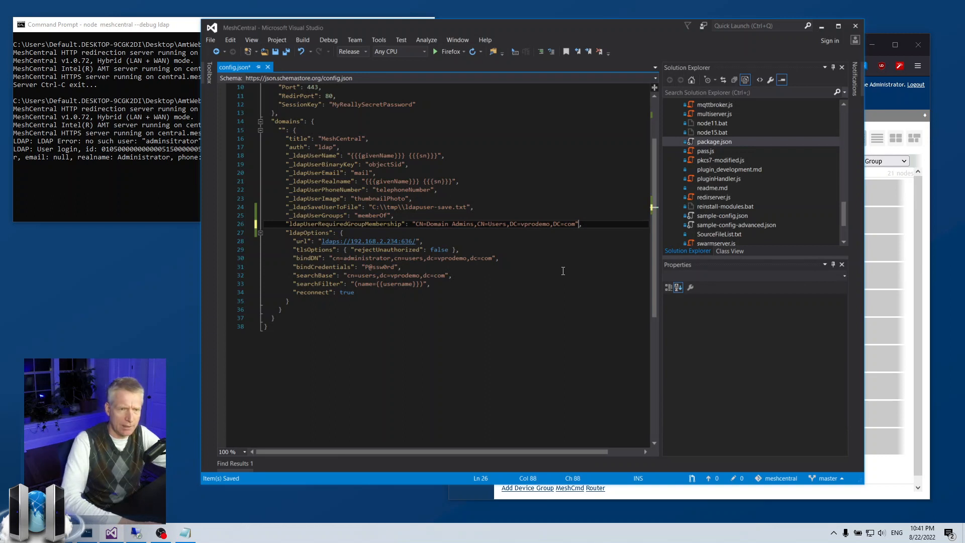
# Restore the array brackets and append two empty entries , "", "" after the group string
pyautogui.hotkey('ctrl', 's')
pyautogui.press('Home')
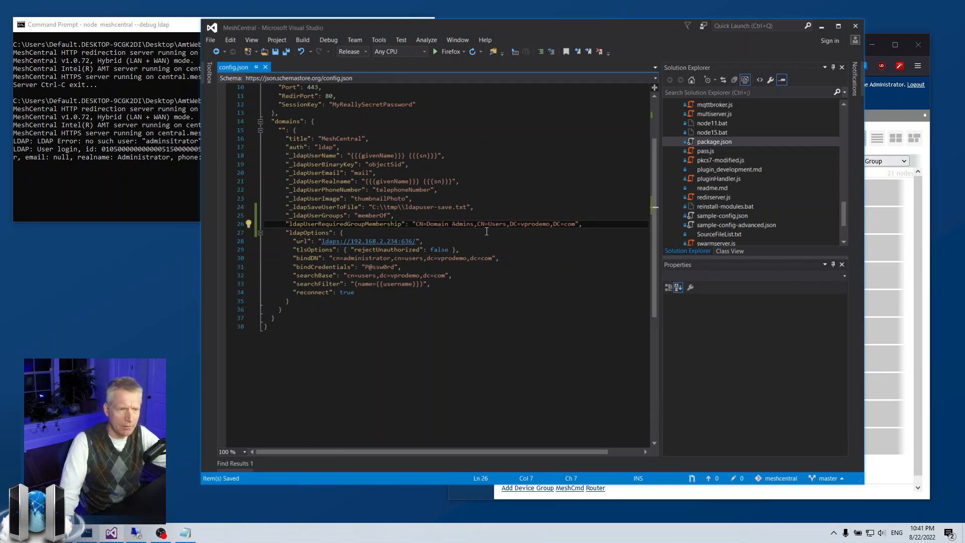
pyautogui.hotkey('ctrl', 'z')
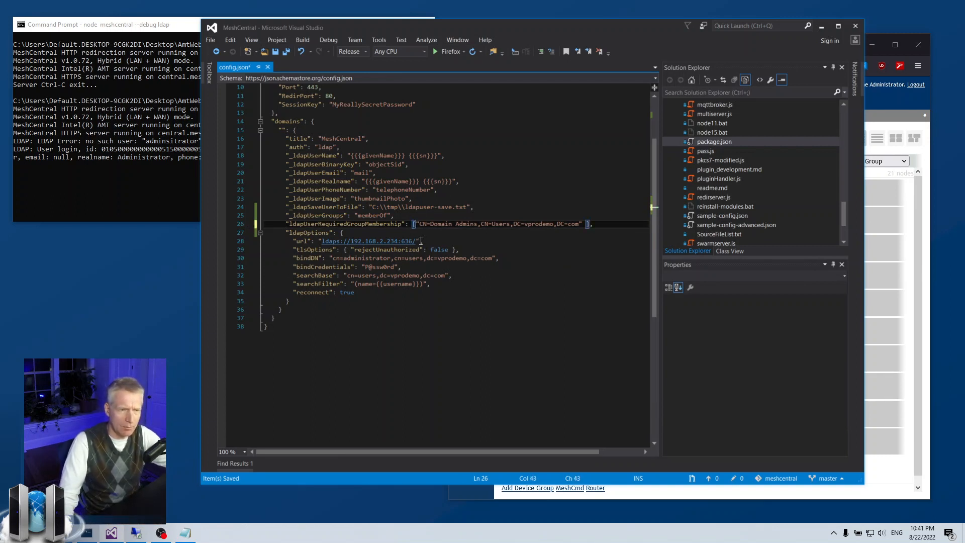
pyautogui.hotkey('ctrl', 'z')
pyautogui.click(585, 225)
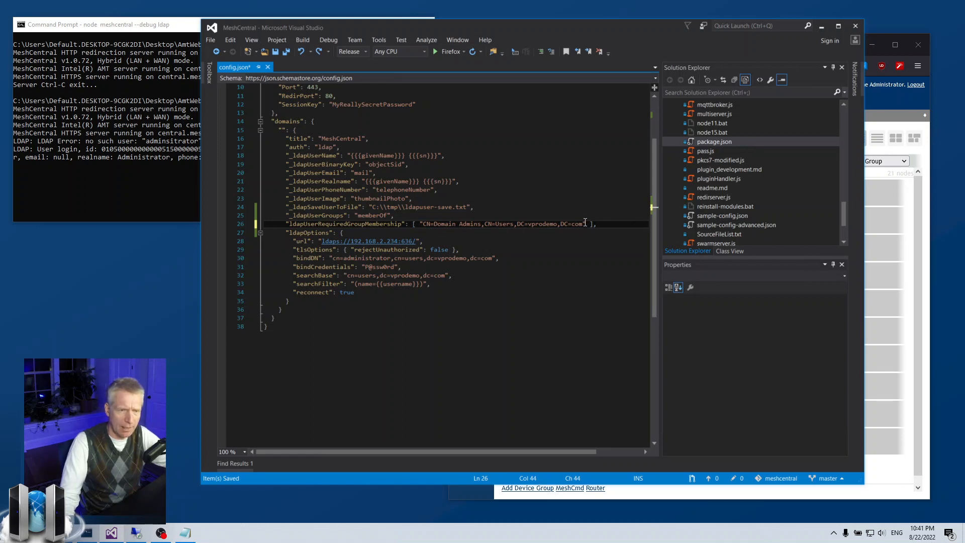
pyautogui.write(', "", ""')
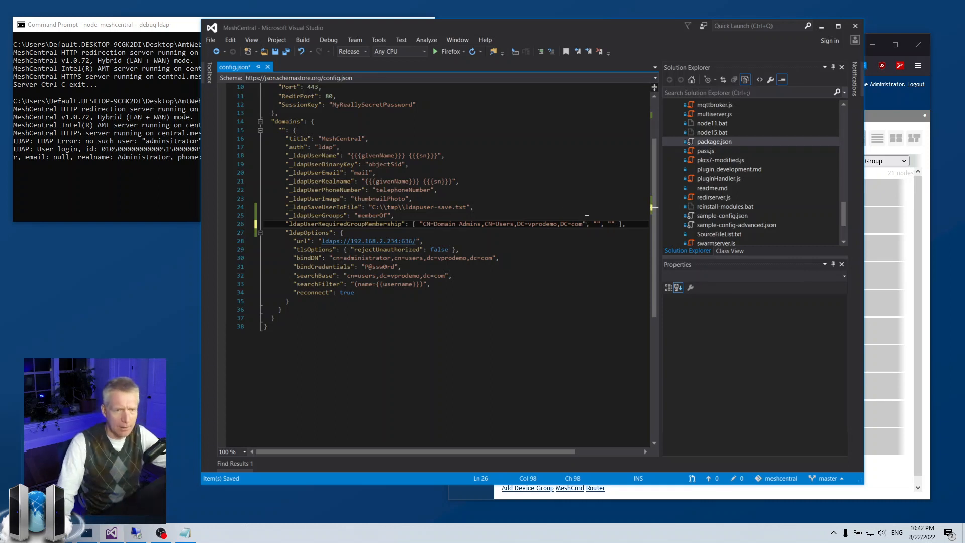
# Delete the two empty entries, save, and change the group to CN=xDomain Admins
pyautogui.scroll(1, 587, 221)
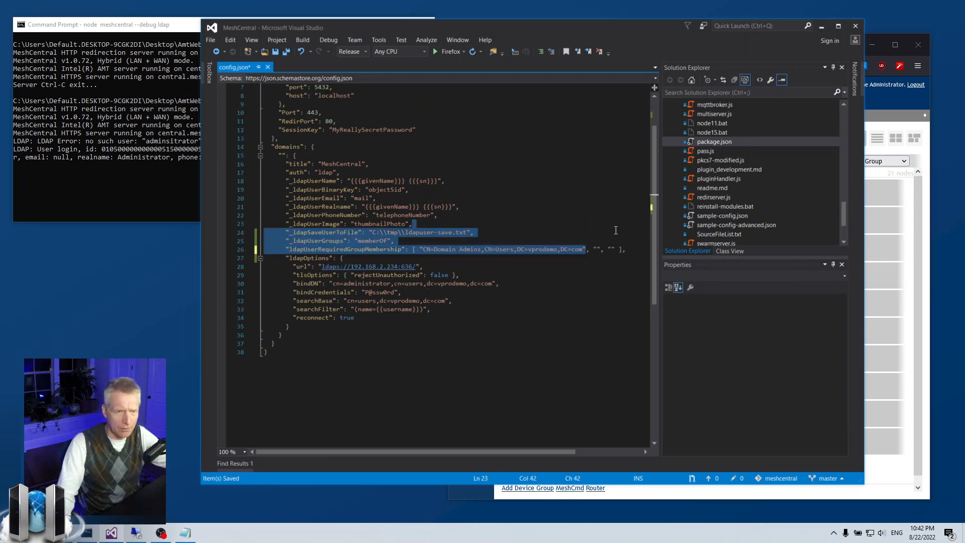
pyautogui.keyDown('shift'); pyautogui.click(587, 251); pyautogui.keyUp('shift')
pyautogui.press('Delete')
pyautogui.hotkey('ctrl', 's')
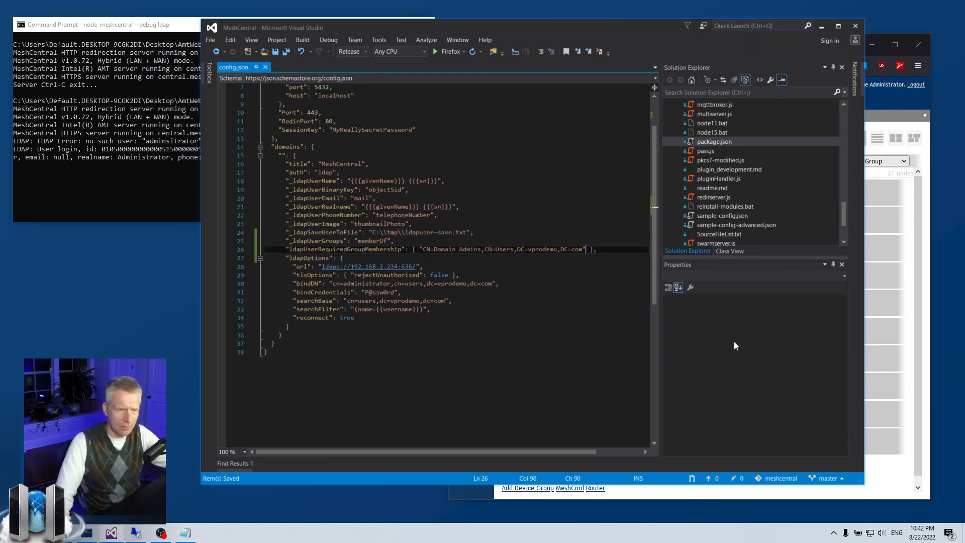
pyautogui.click(434, 250)
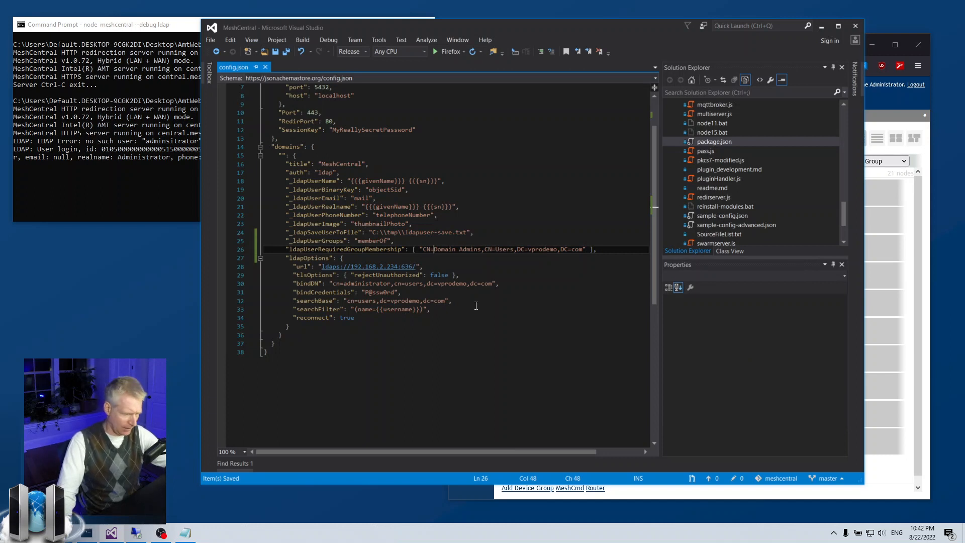
pyautogui.write('x')
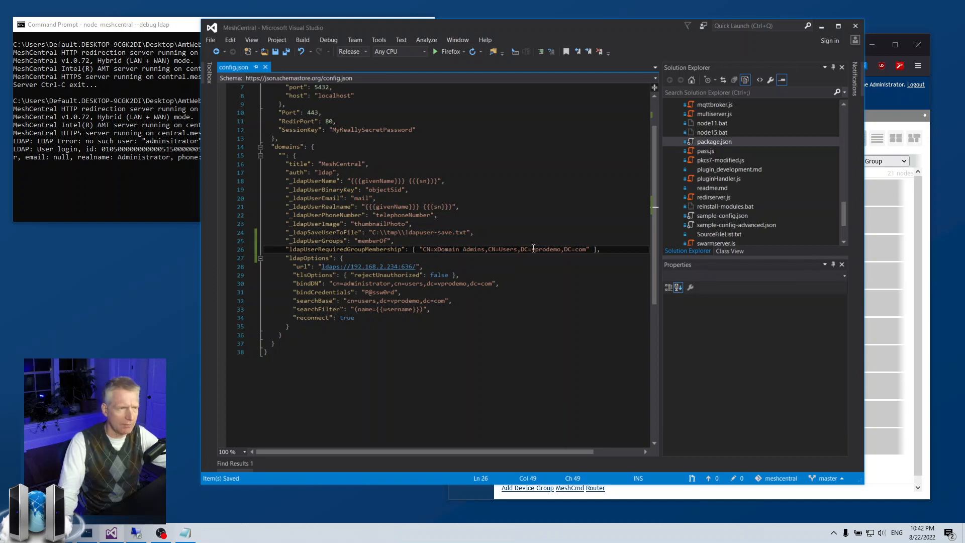
# Restart the MeshCentral server with the recalled --debug ldap command
pyautogui.click(123, 154)
pyautogui.hotkey('ctrl', 'c')
pyautogui.press('Up')
pyautogui.press('Return')
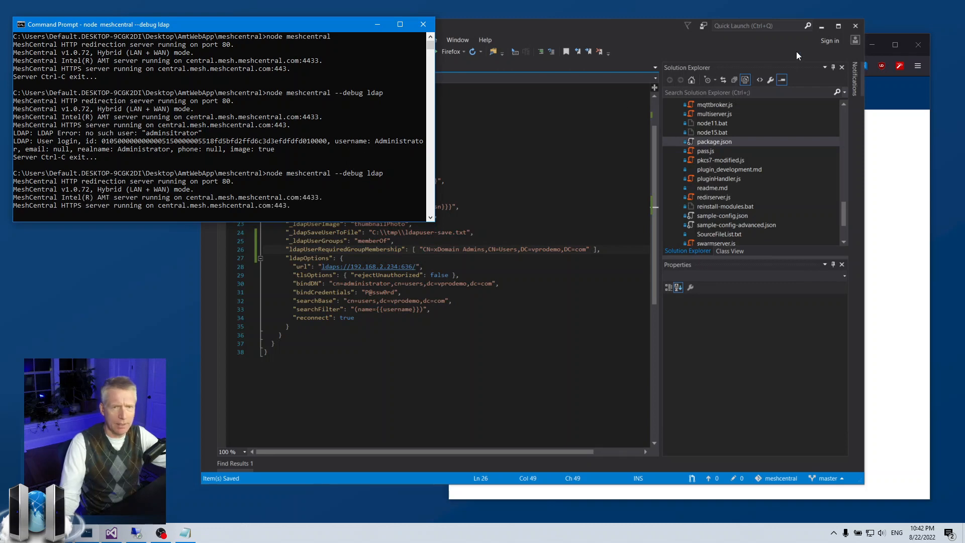
# Log out of MeshCentral and enter administrator with the account password
pyautogui.click(822, 26)
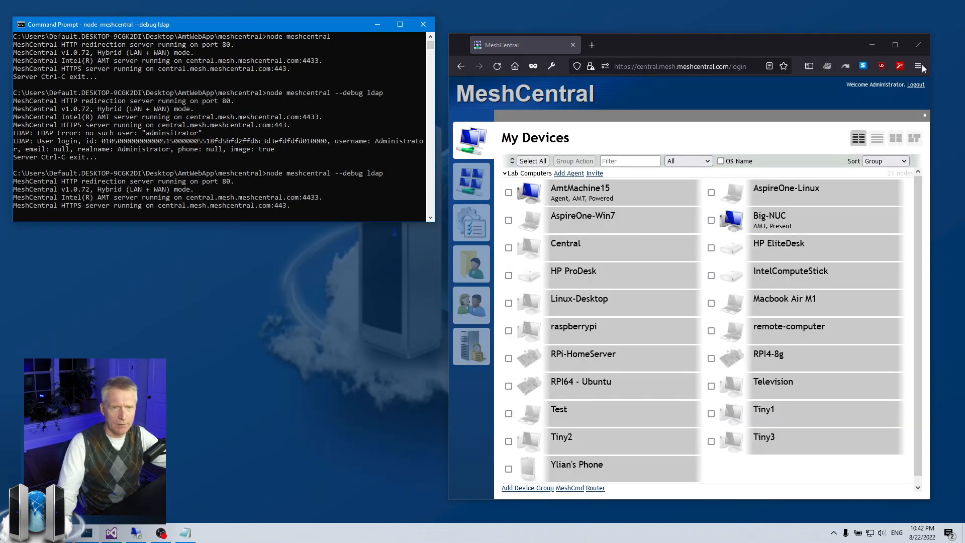
pyautogui.click(916, 84)
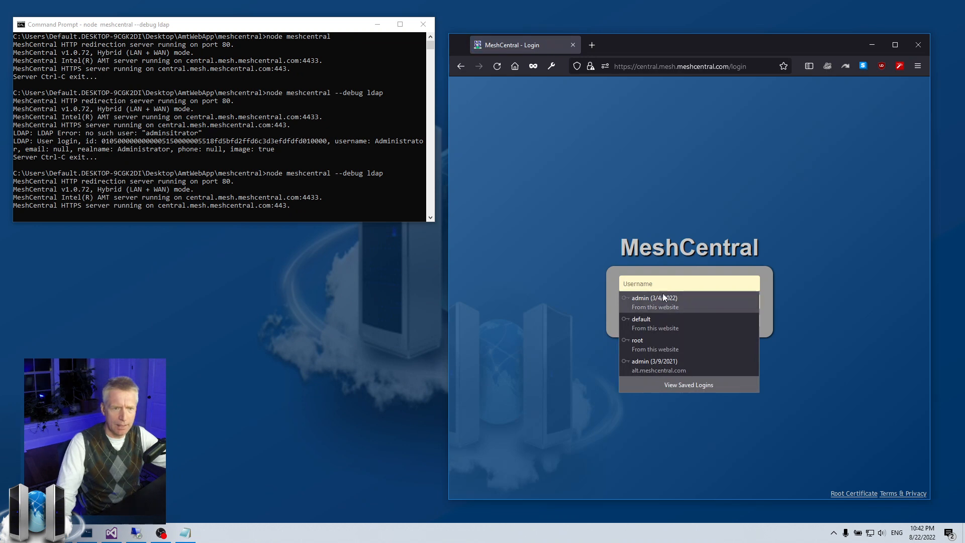
pyautogui.click(664, 283)
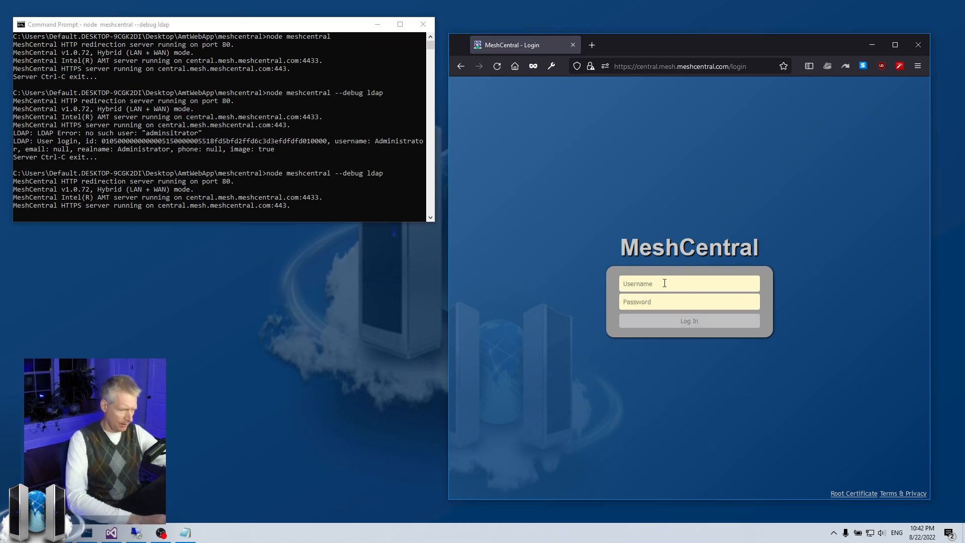
pyautogui.write('administrator')
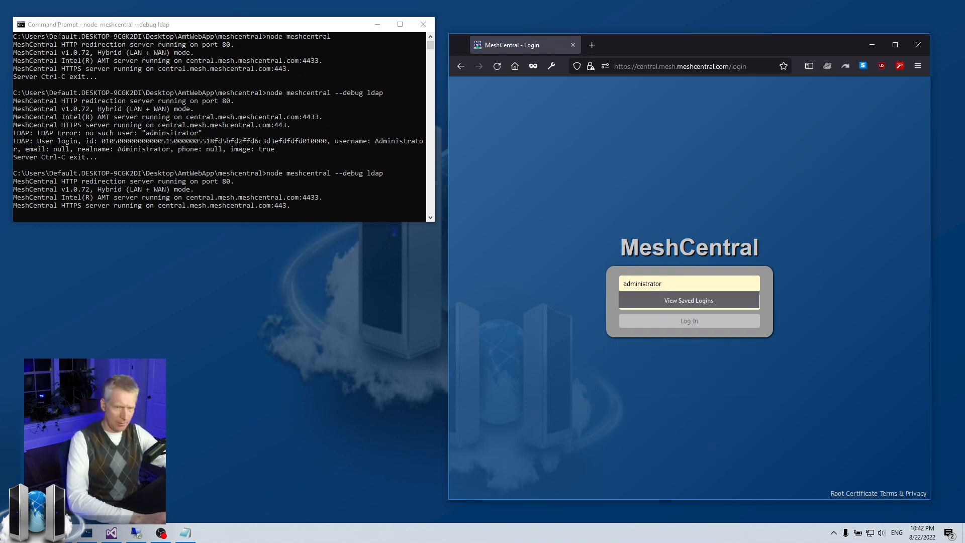
pyautogui.press('Tab')
pyautogui.write('••')
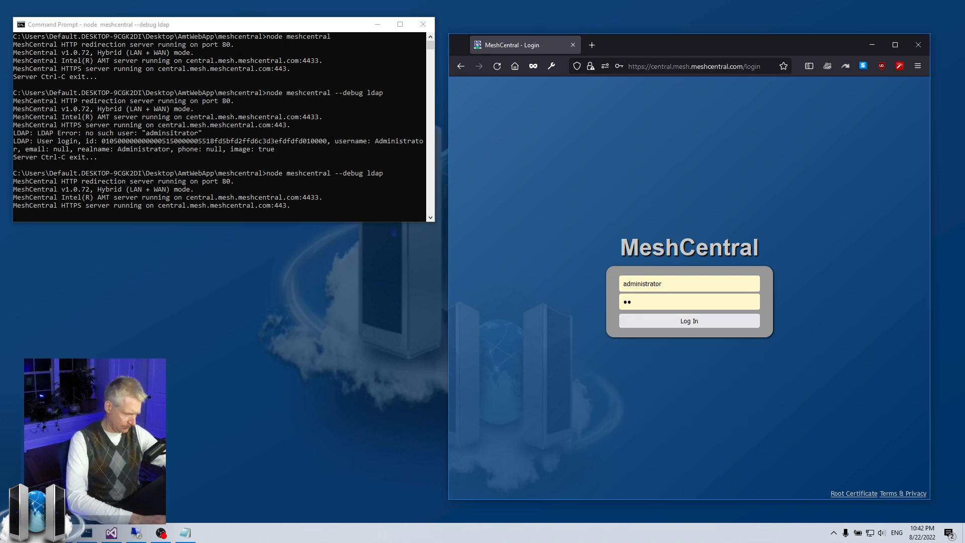
pyautogui.write('••••••')
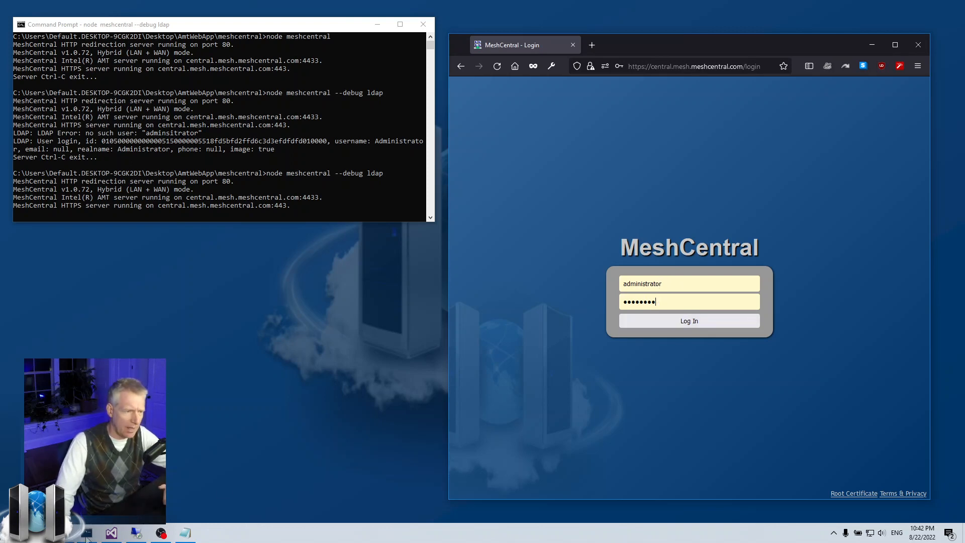
# Check the required group on line 26, submit the login, and see 'Access denied'
pyautogui.click(111, 532)
pyautogui.moveTo(422, 249); pyautogui.dragTo(587, 249)
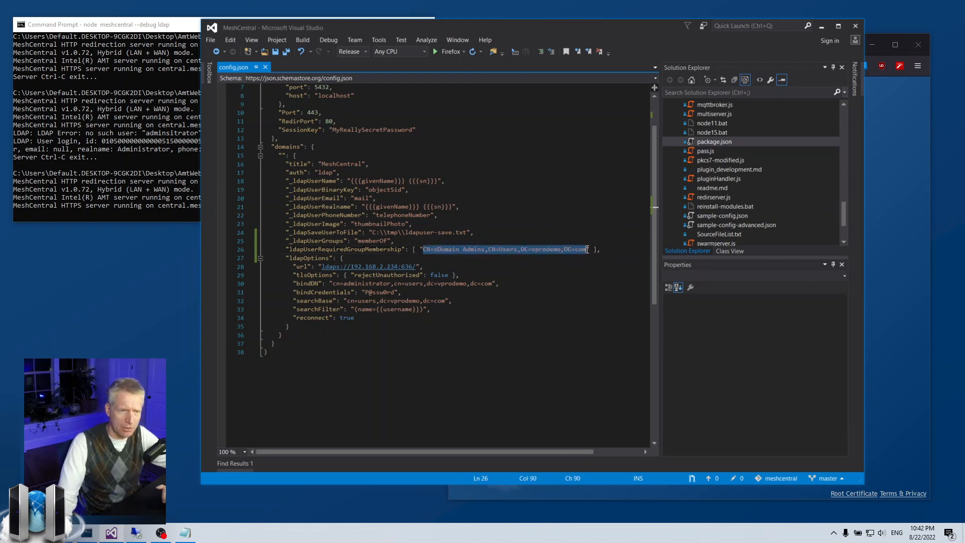
pyautogui.click(821, 26)
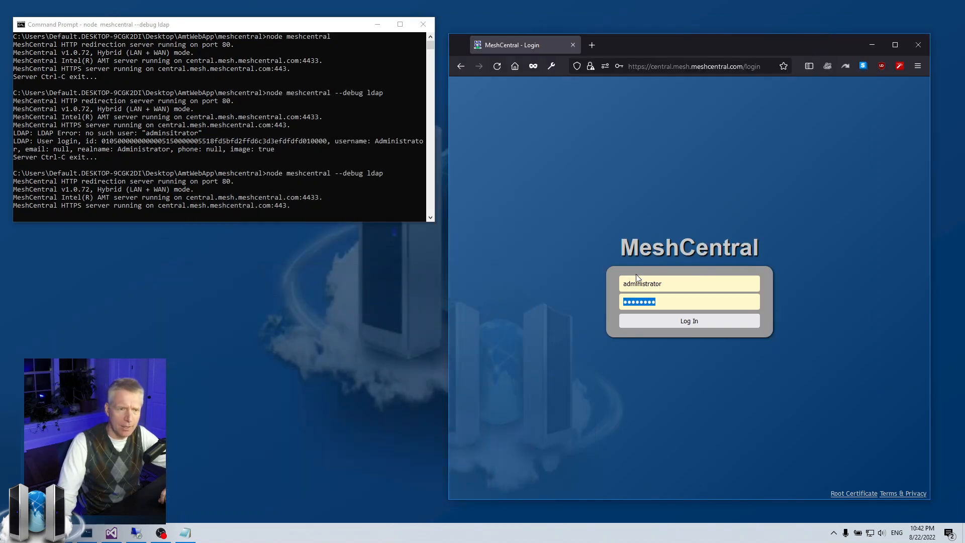
pyautogui.click(701, 284)
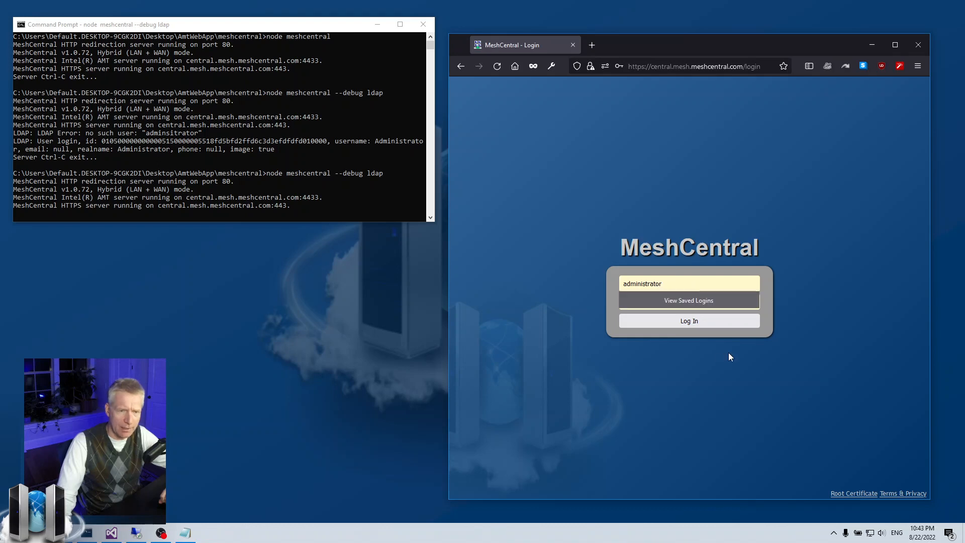
pyautogui.click(683, 321)
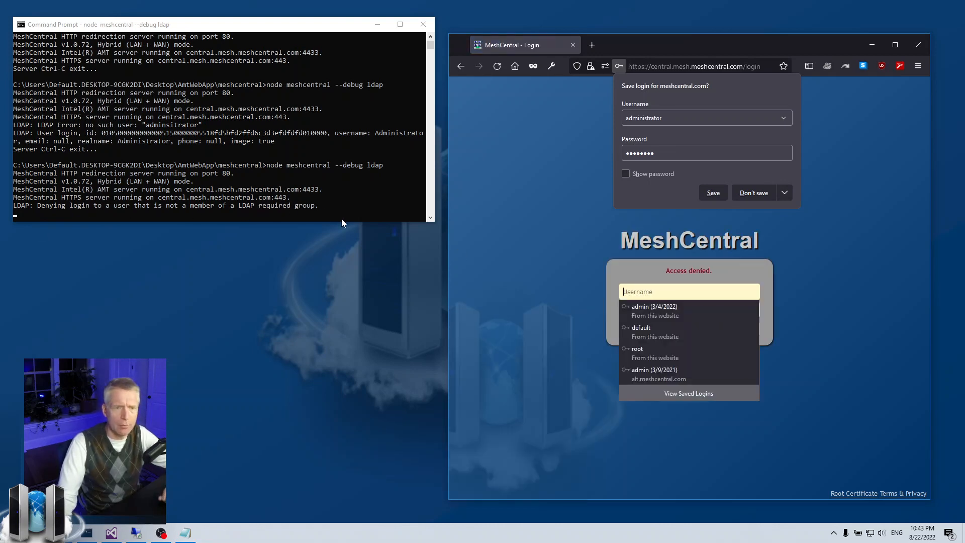
pyautogui.click(641, 277)
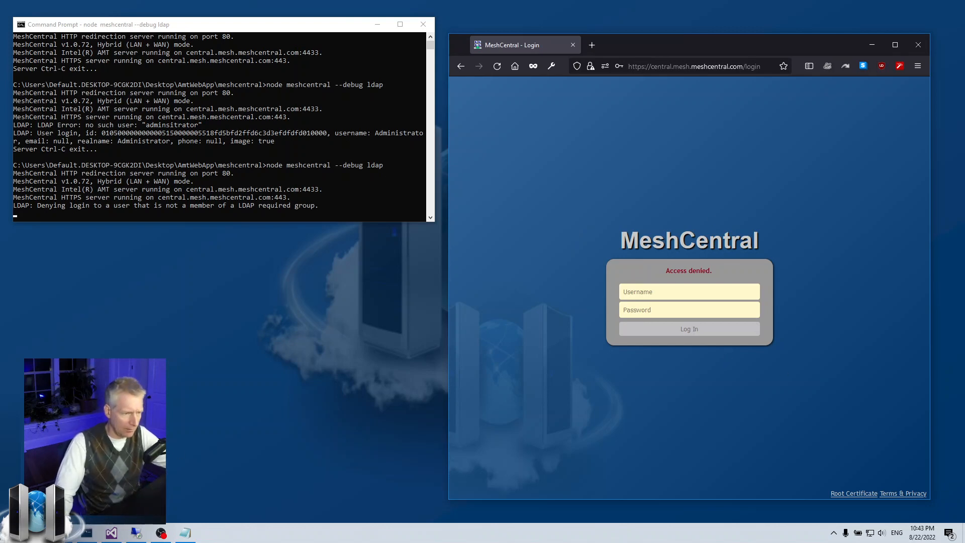
pyautogui.click(108, 529)
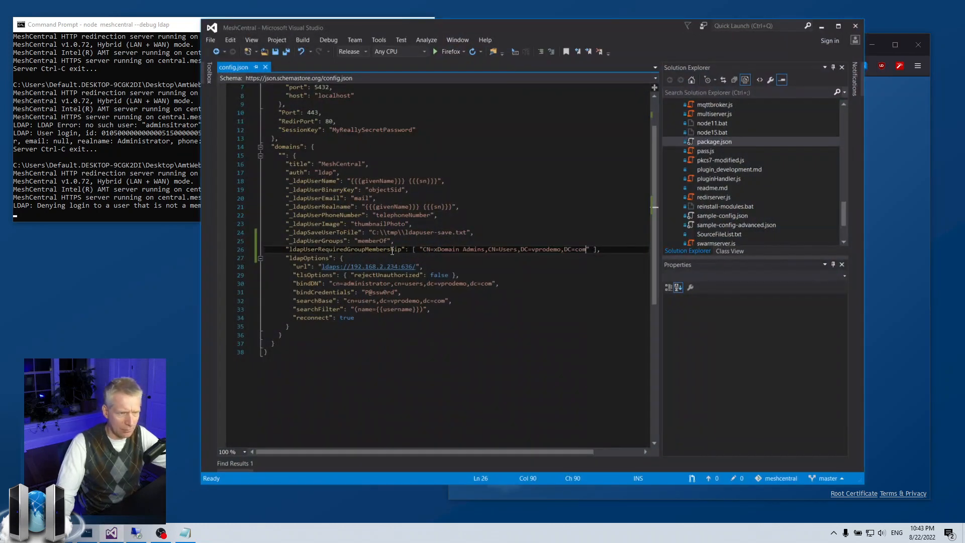
# Remove the stray 'x' from the required group, save config.json, and restart the server with LDAP debugging
pyautogui.press('BackSpace')
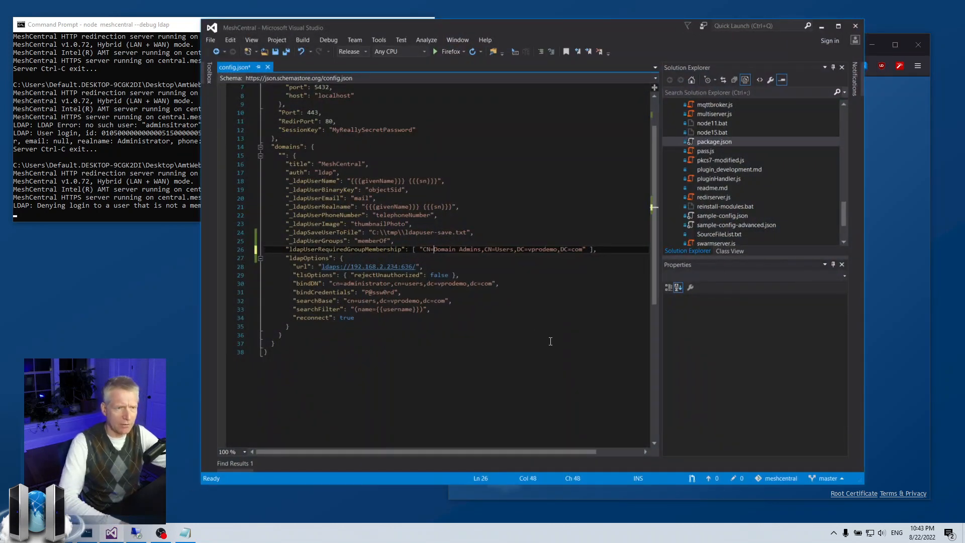
pyautogui.hotkey('ctrl', 's')
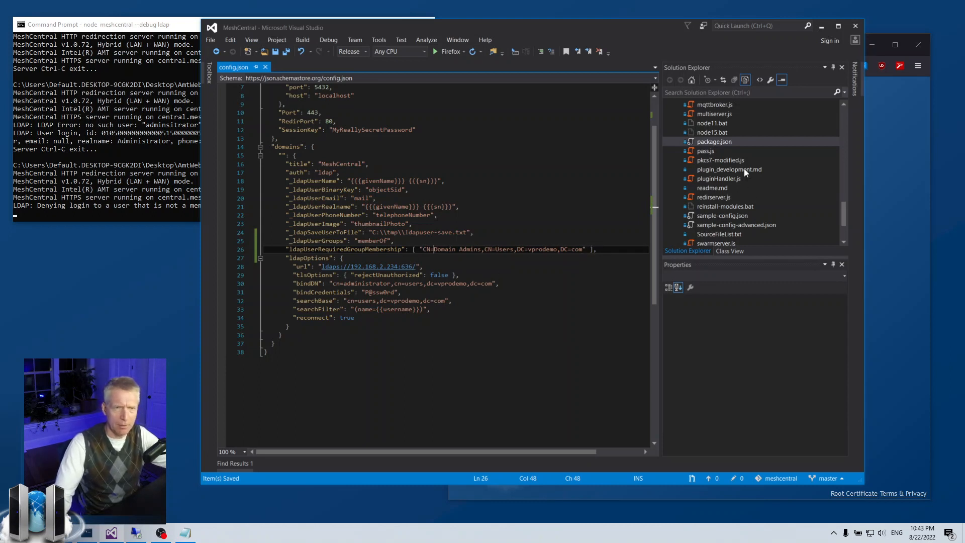
pyautogui.click(134, 151)
pyautogui.hotkey('ctrl', 'c')
pyautogui.press('Up')
pyautogui.press('Return')
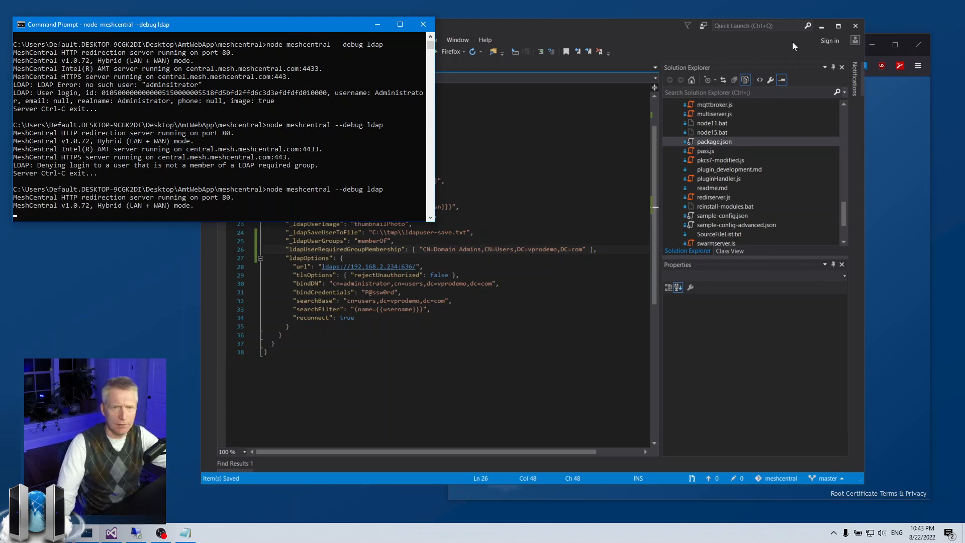
# Log back in to MeshCentral as administrator with the account password
pyautogui.click(821, 25)
pyautogui.click(655, 291)
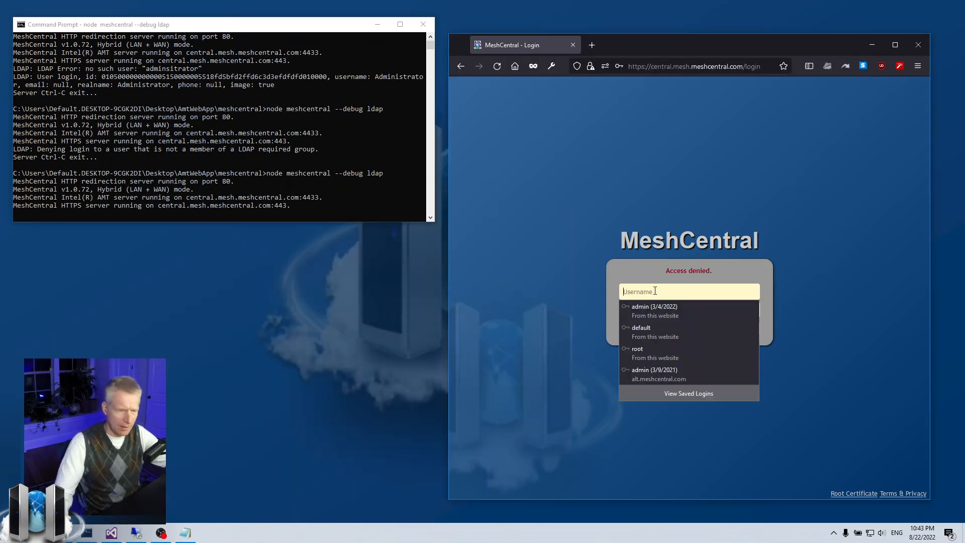
pyautogui.write('adminis')
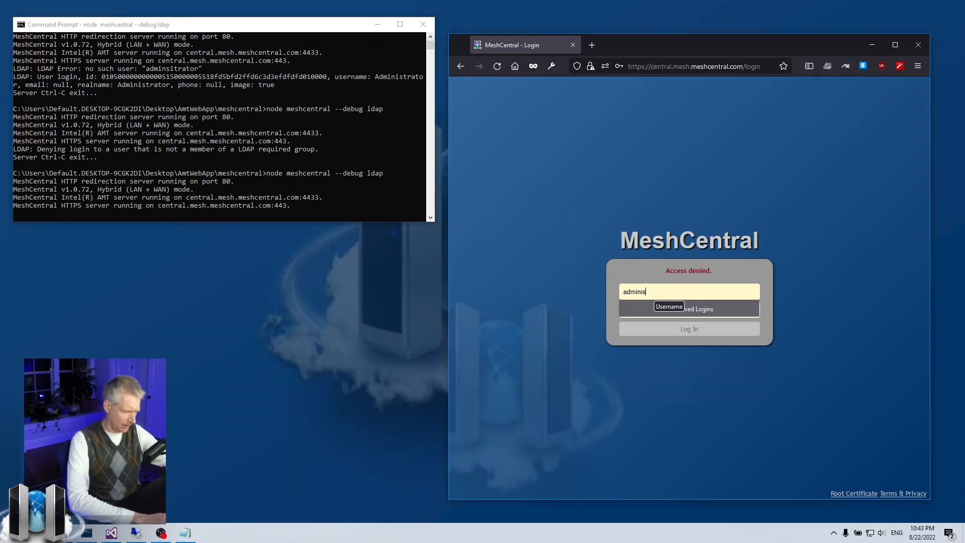
pyautogui.write('trator')
pyautogui.press('Tab')
pyautogui.write('p')
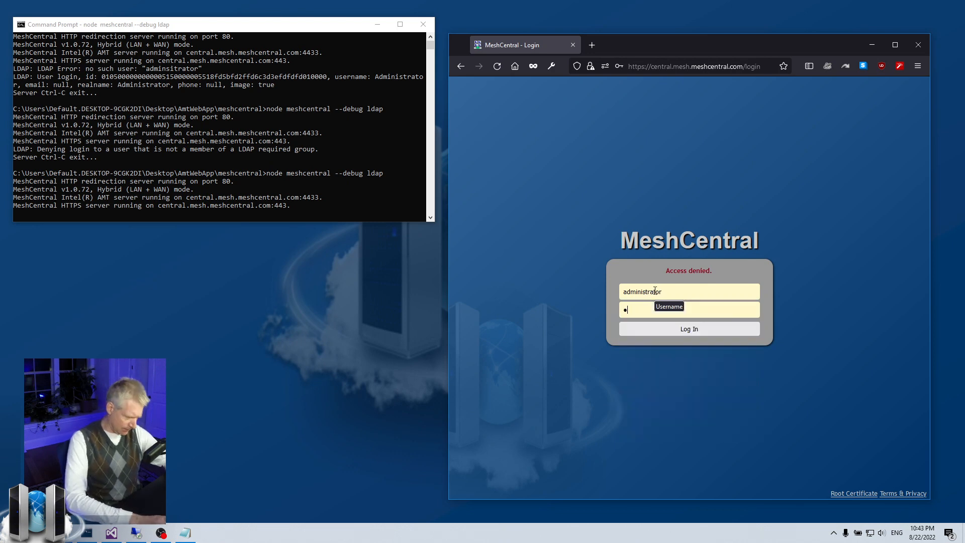
pyautogui.write('•••••••')
pyautogui.press('Return')
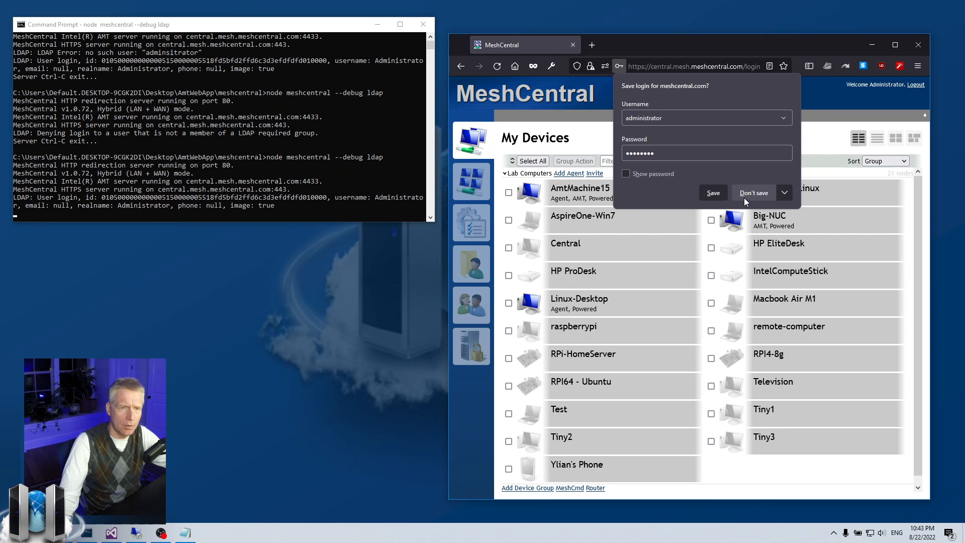
# Decline saving the login, check AmtMachine15's Add User dialog, then show the user groups list
pyautogui.click(746, 193)
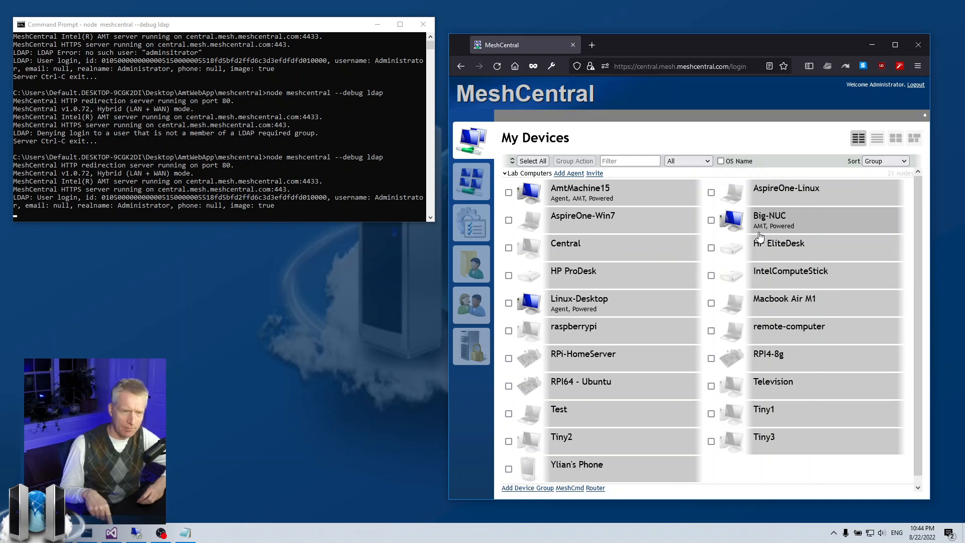
pyautogui.click(583, 190)
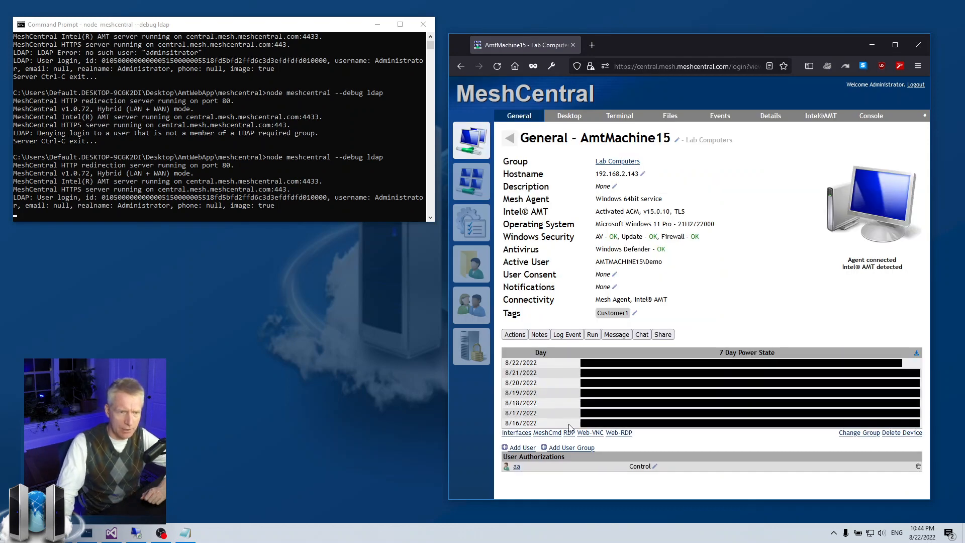
pyautogui.click(521, 448)
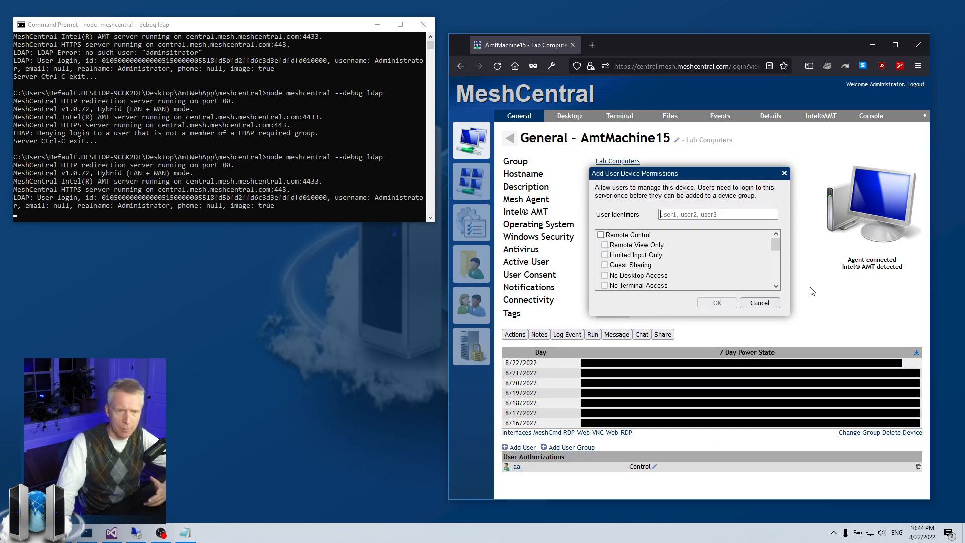
pyautogui.click(777, 302)
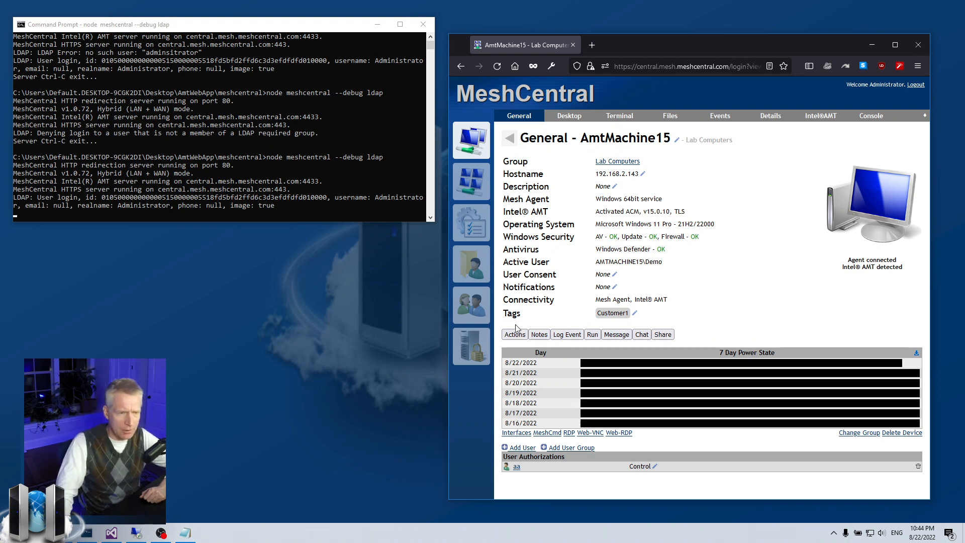
pyautogui.click(472, 307)
pyautogui.click(570, 116)
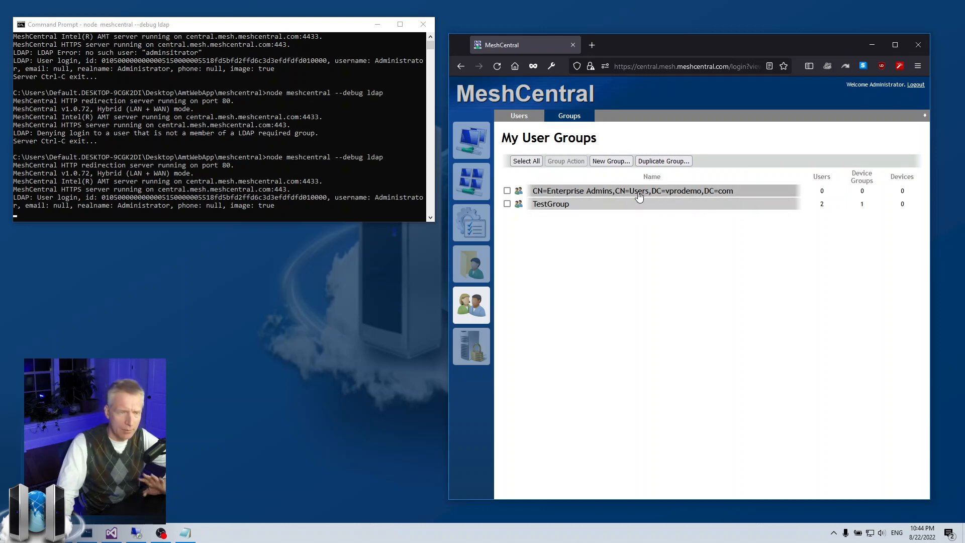
pyautogui.click(569, 205)
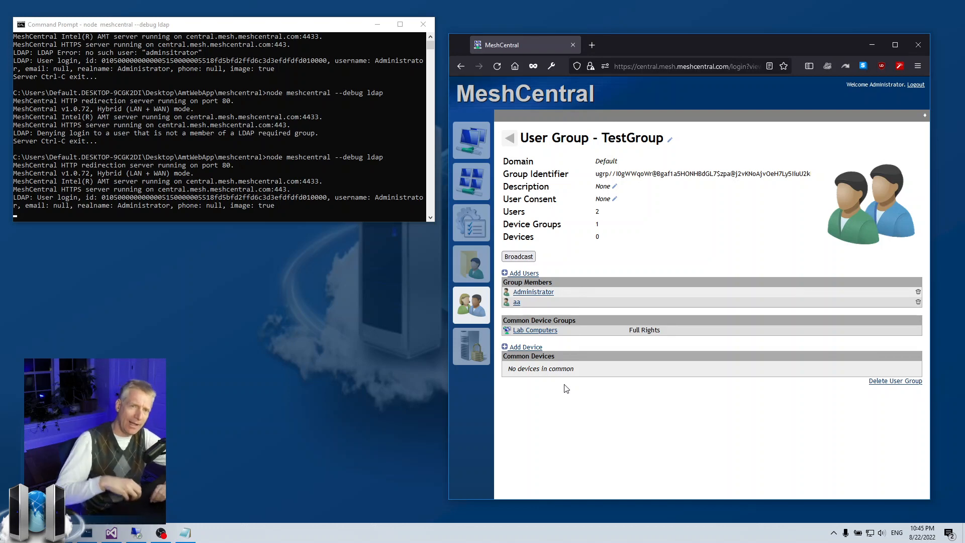
pyautogui.click(471, 139)
pyautogui.click(473, 304)
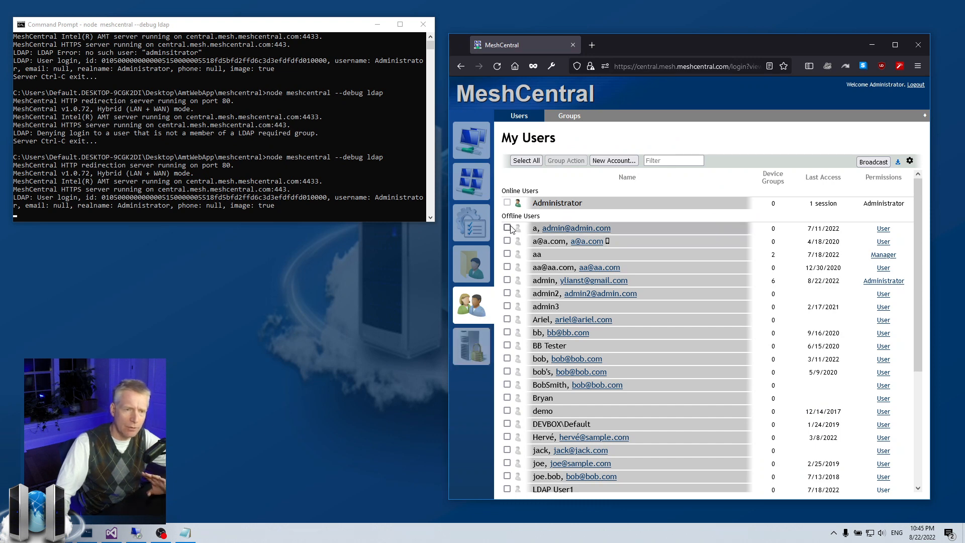
pyautogui.click(567, 120)
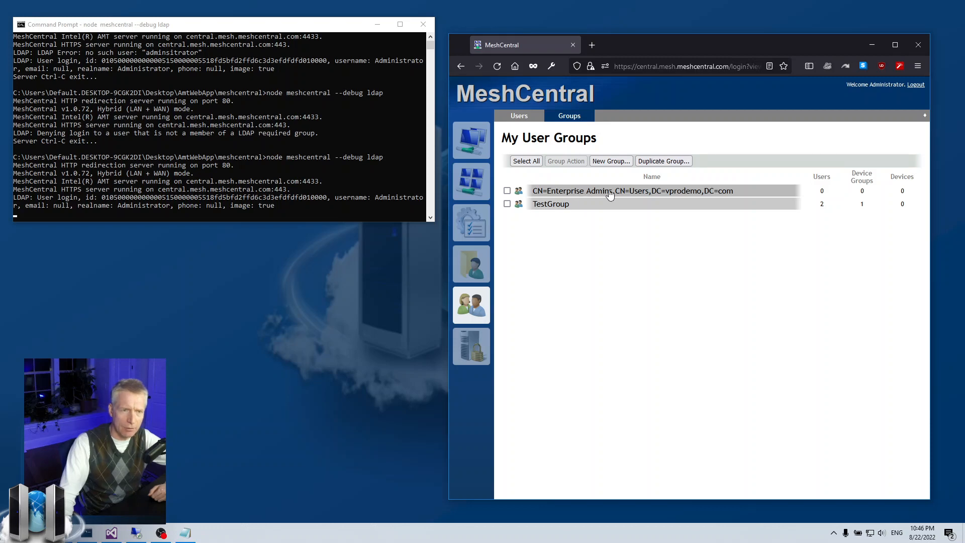
# Inspect the Enterprise Admins and TestGroup group details from the user groups list
pyautogui.click(662, 194)
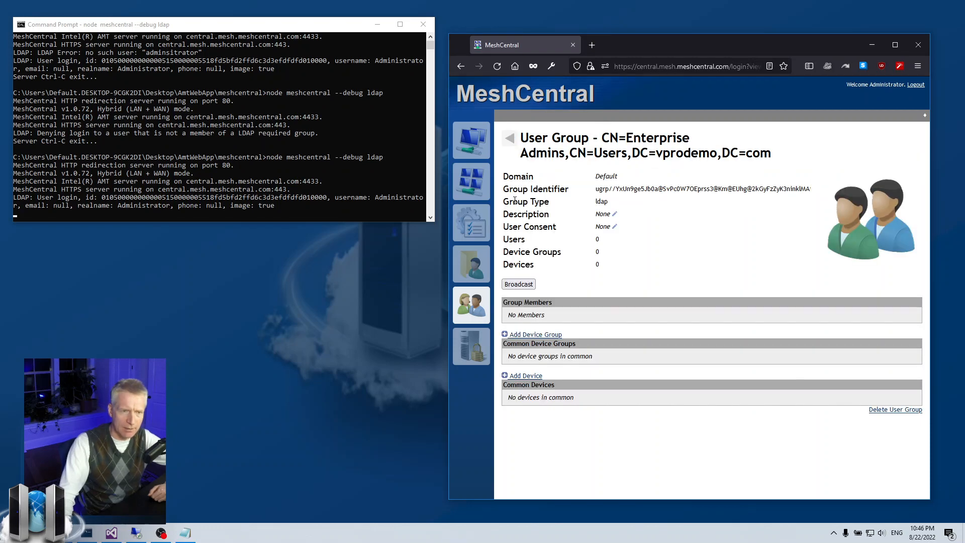
pyautogui.moveTo(503, 201); pyautogui.dragTo(625, 203)
pyautogui.click(638, 207)
pyautogui.click(509, 138)
pyautogui.click(553, 210)
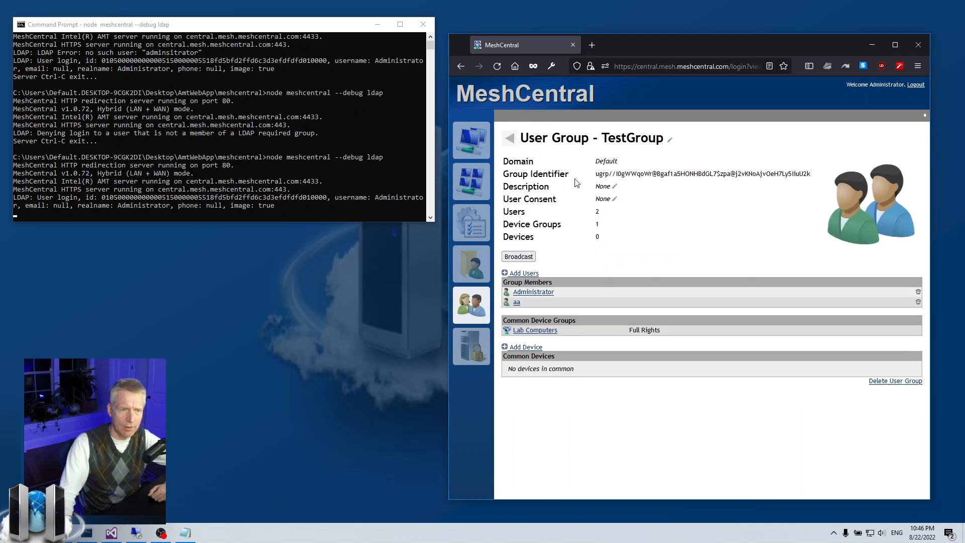
pyautogui.click(509, 138)
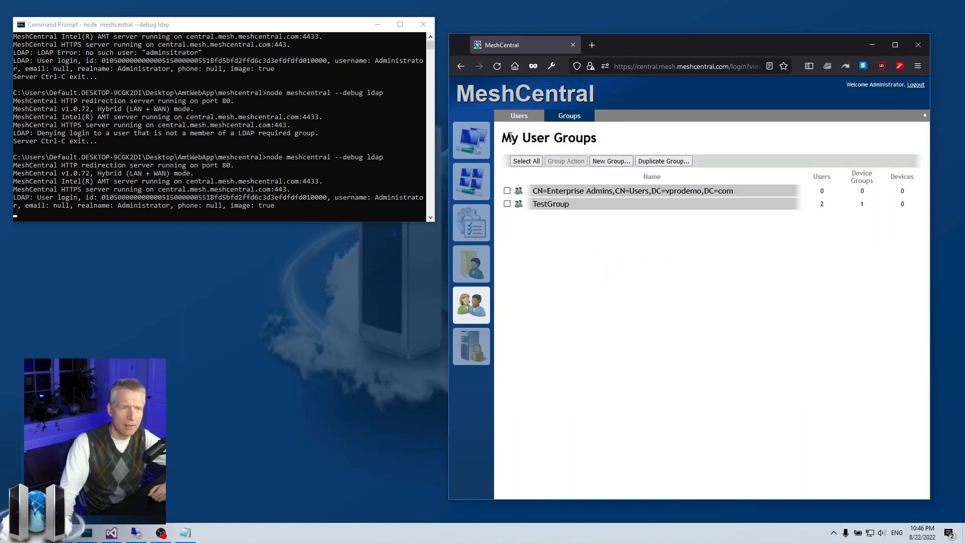
# Review the Enterprise Admins group's ldap type and its Users count of 0
pyautogui.click(549, 191)
pyautogui.moveTo(606, 203); pyautogui.dragTo(552, 201)
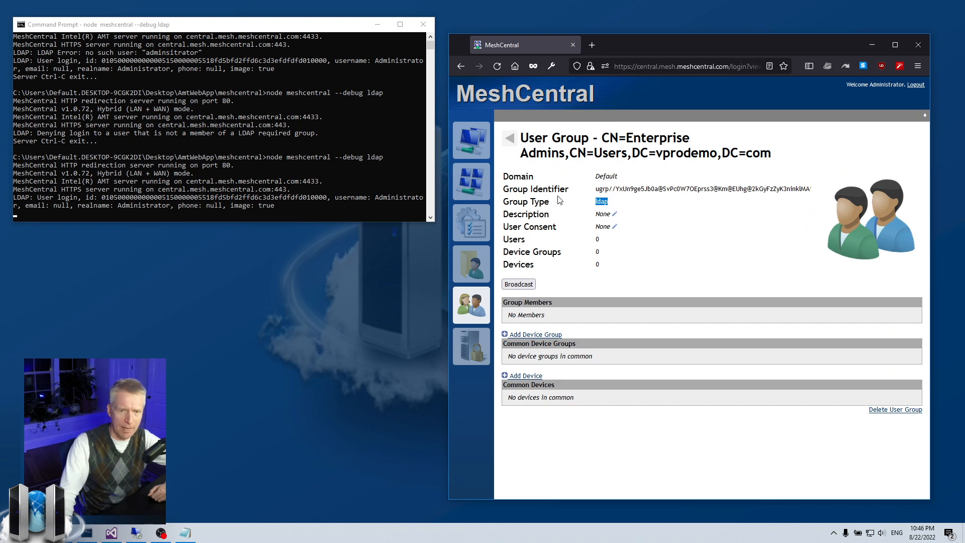
pyautogui.click(555, 201)
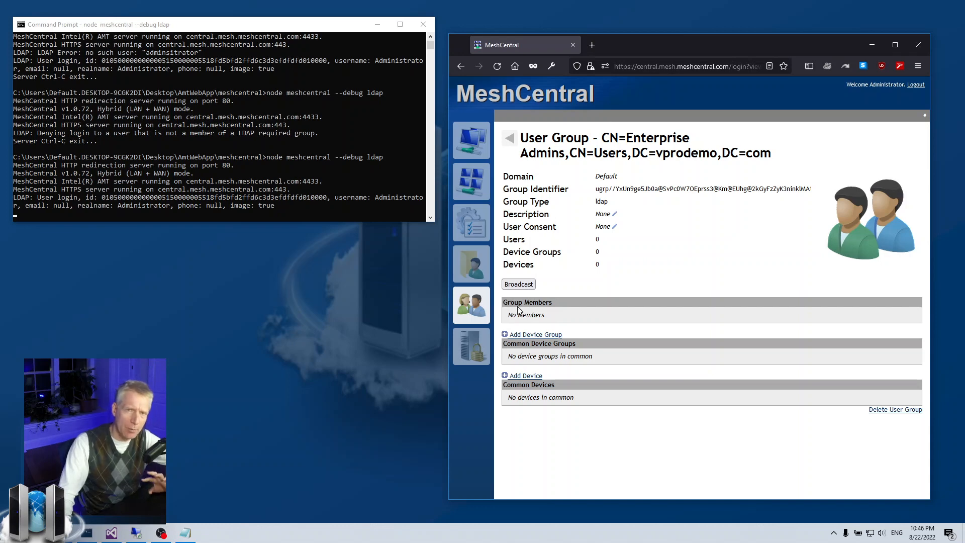
pyautogui.moveTo(599, 201); pyautogui.dragTo(625, 201)
pyautogui.click(625, 200)
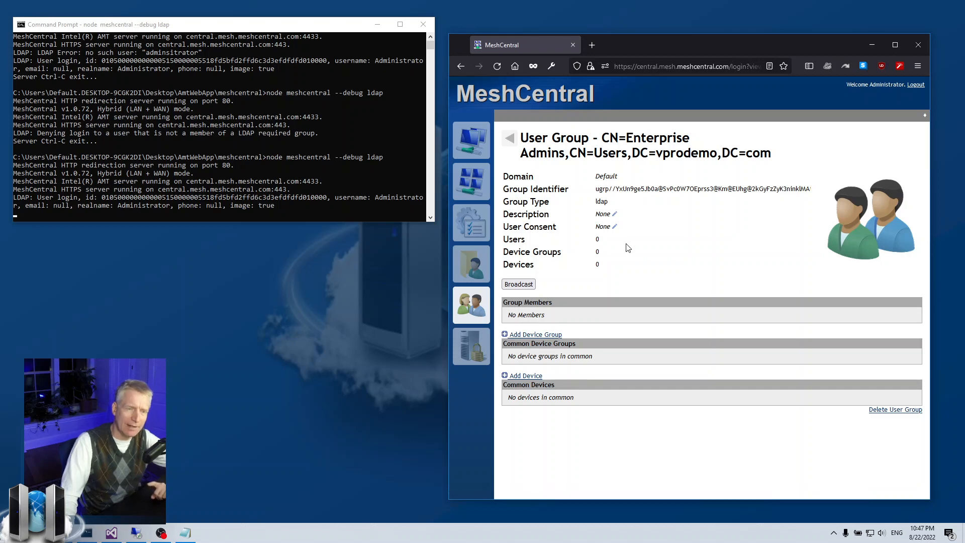
pyautogui.click(661, 240)
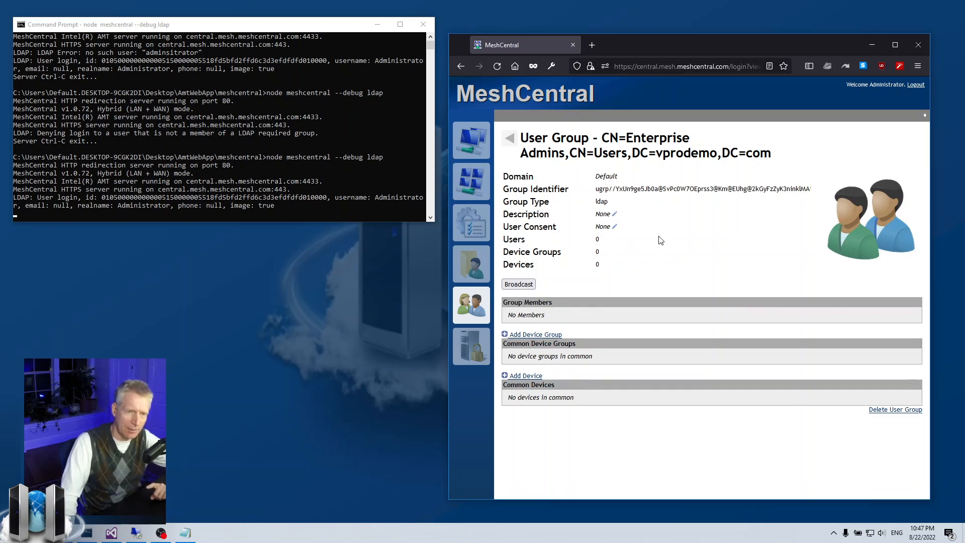
pyautogui.moveTo(537, 241); pyautogui.dragTo(509, 240)
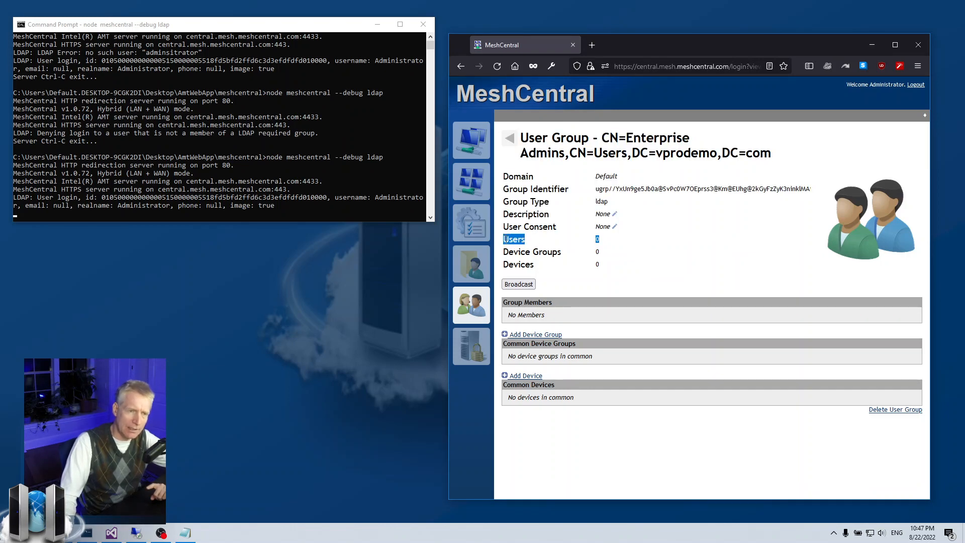
pyautogui.click(506, 239)
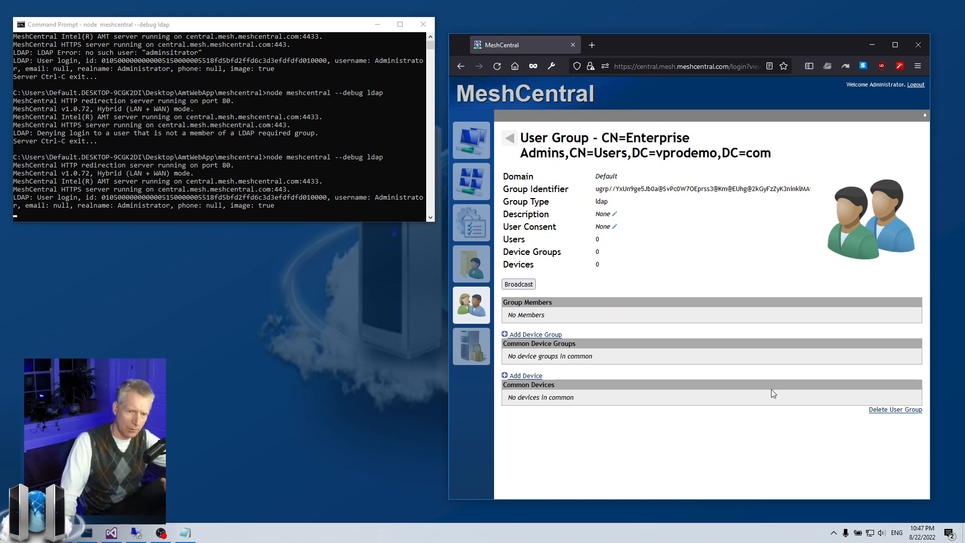
# Delete the Enterprise Admins user group, ticking Confirm and clicking OK
pyautogui.click(878, 411)
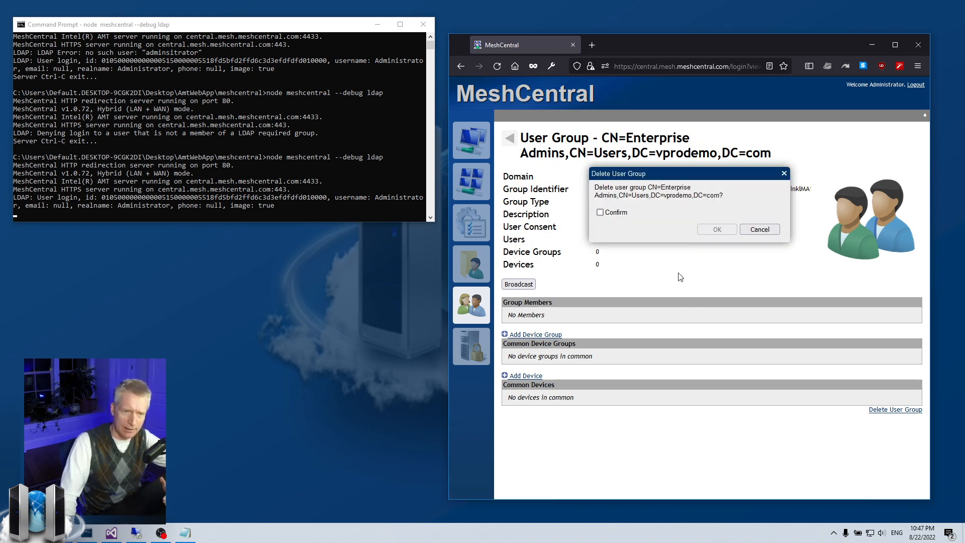
pyautogui.click(609, 213)
pyautogui.click(718, 229)
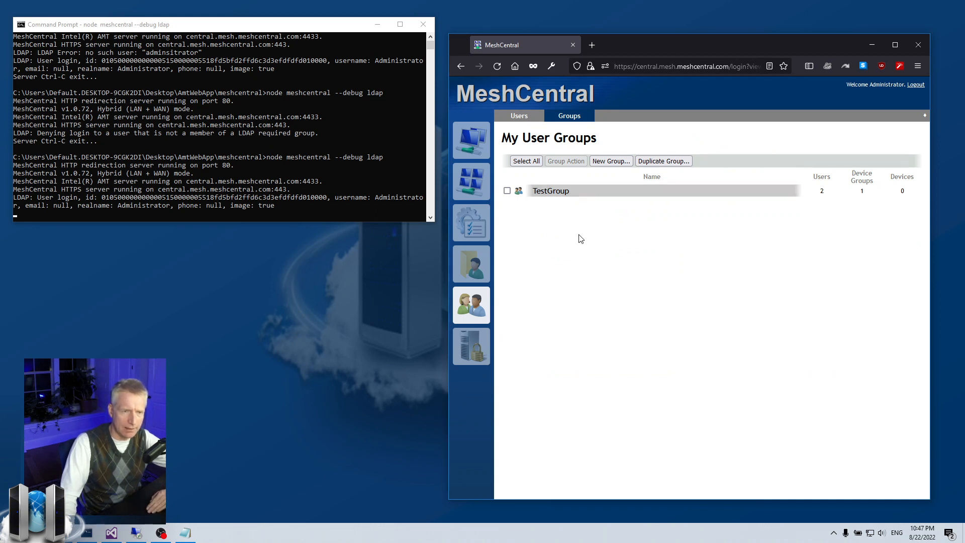
# Nudge the browser window aside and bring config.json up in Visual Studio
pyautogui.moveTo(711, 47); pyautogui.dragTo(722, 52)
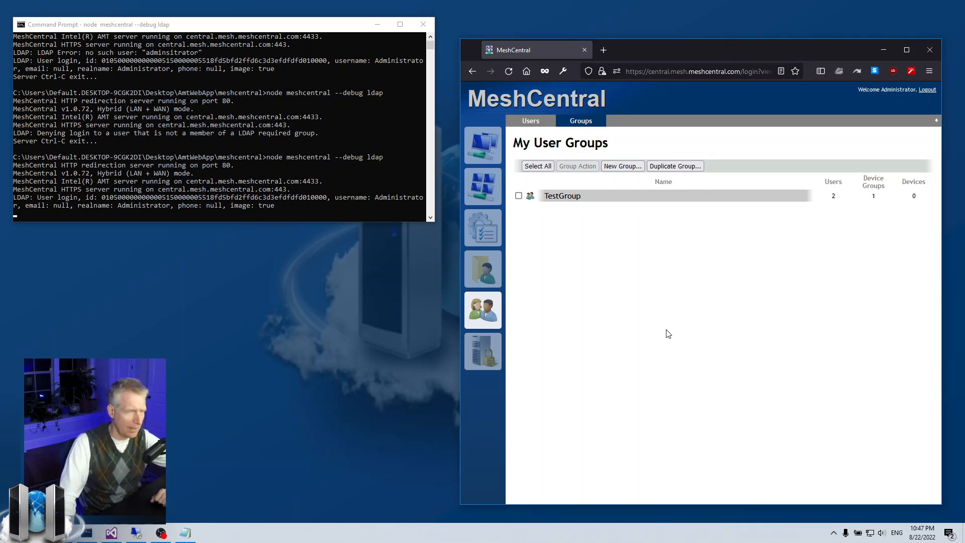
pyautogui.click(114, 534)
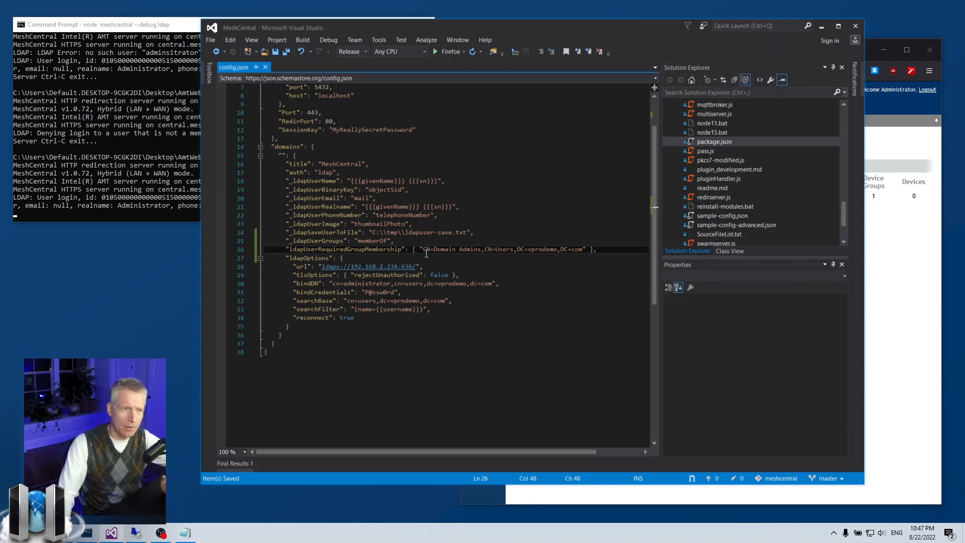
# Add "ldapSyncWithUserGroups": true below the required-group line, without the leading underscore, and save
pyautogui.click(919, 295)
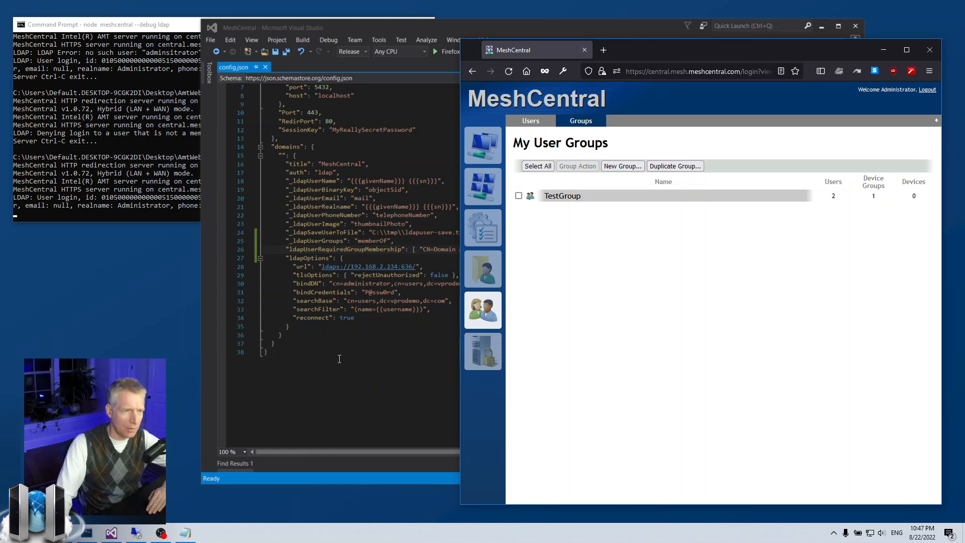
pyautogui.click(343, 342)
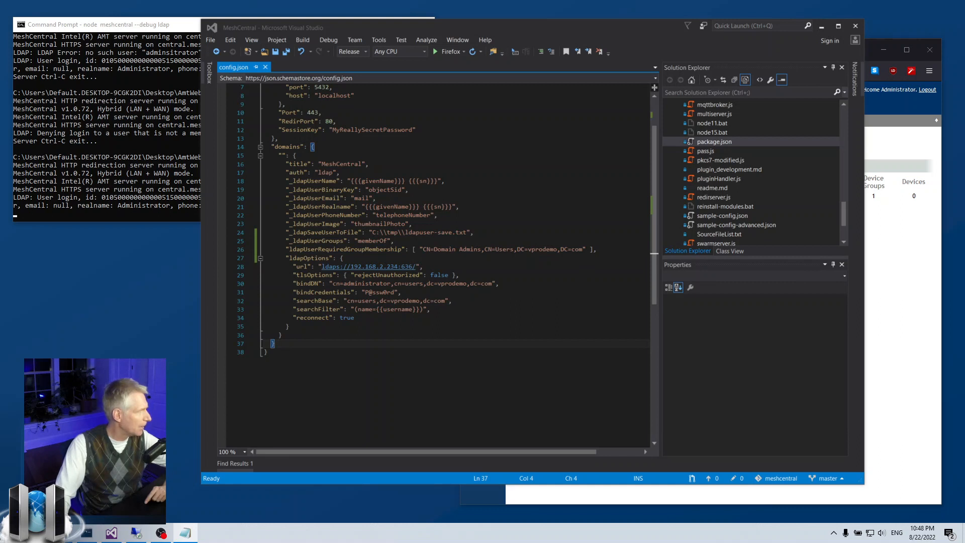
pyautogui.click(377, 252)
pyautogui.press('End')
pyautogui.press('Return')
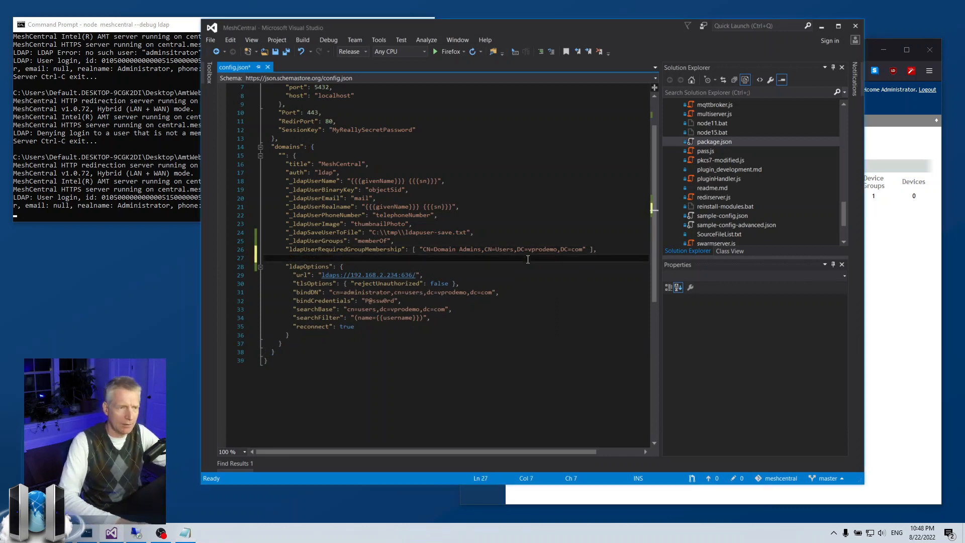
pyautogui.write('"_ldapSyncWithUserGroups":')
pyautogui.press('Right')
pyautogui.press('Delete')
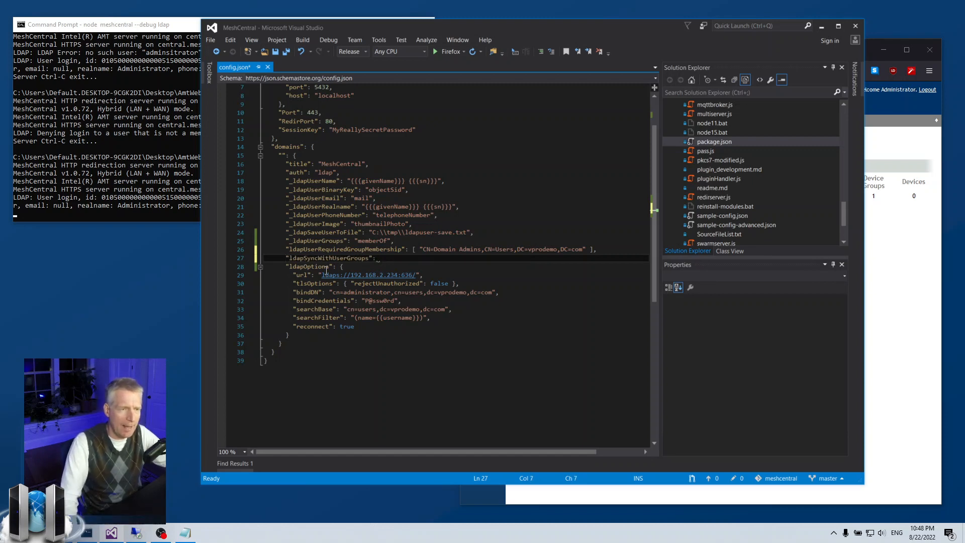
pyautogui.click(381, 258)
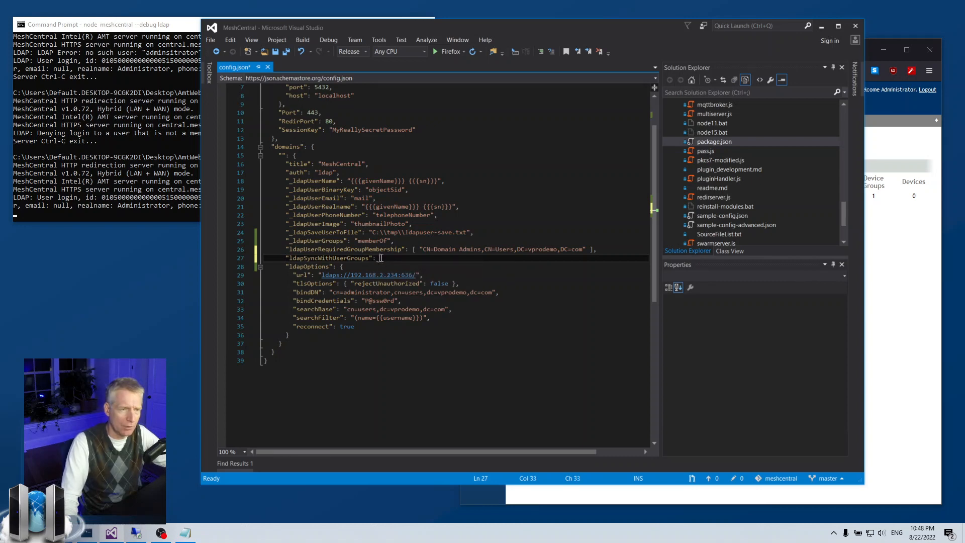
pyautogui.write('true,')
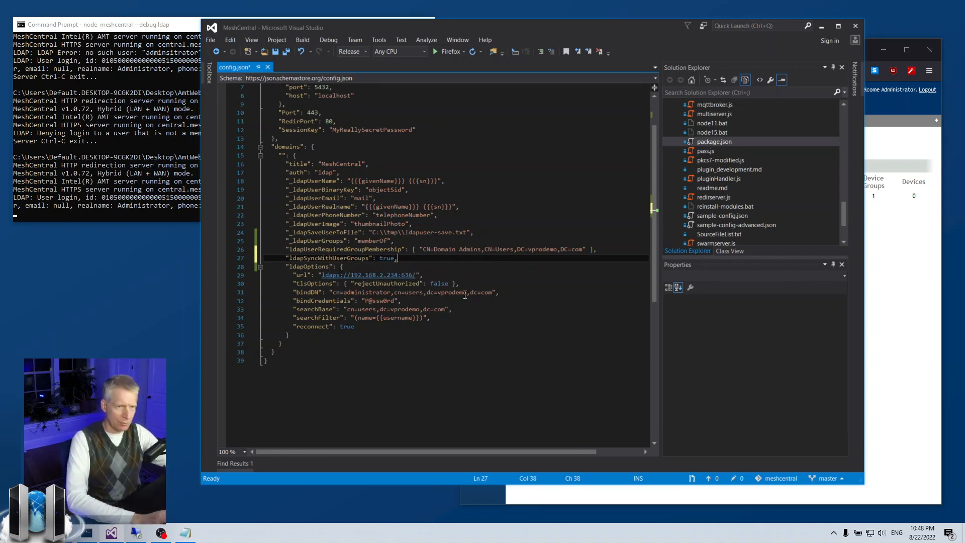
pyautogui.hotkey('ctrl', 's')
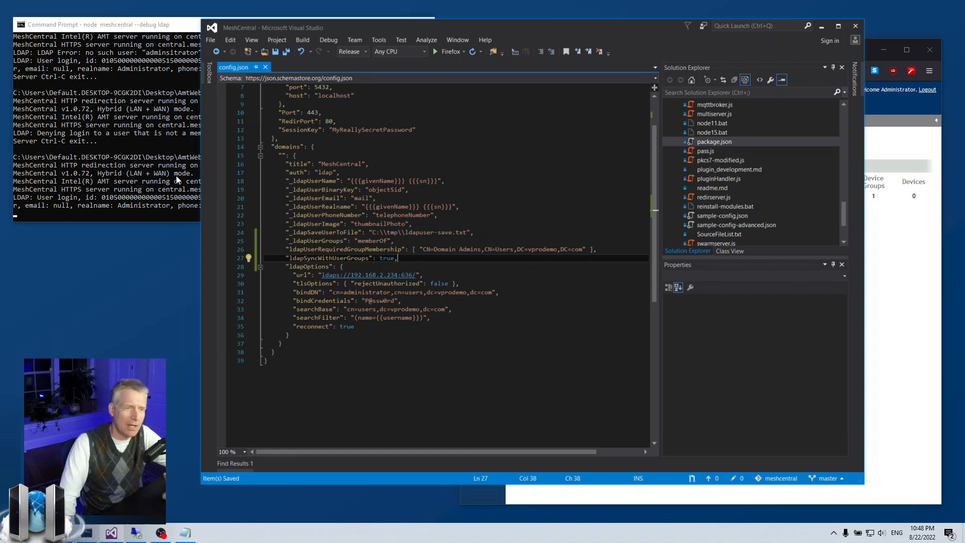
# Glance at the MeshCentral groups page, then stop the running MeshCentral server
pyautogui.click(888, 299)
pyautogui.click(403, 309)
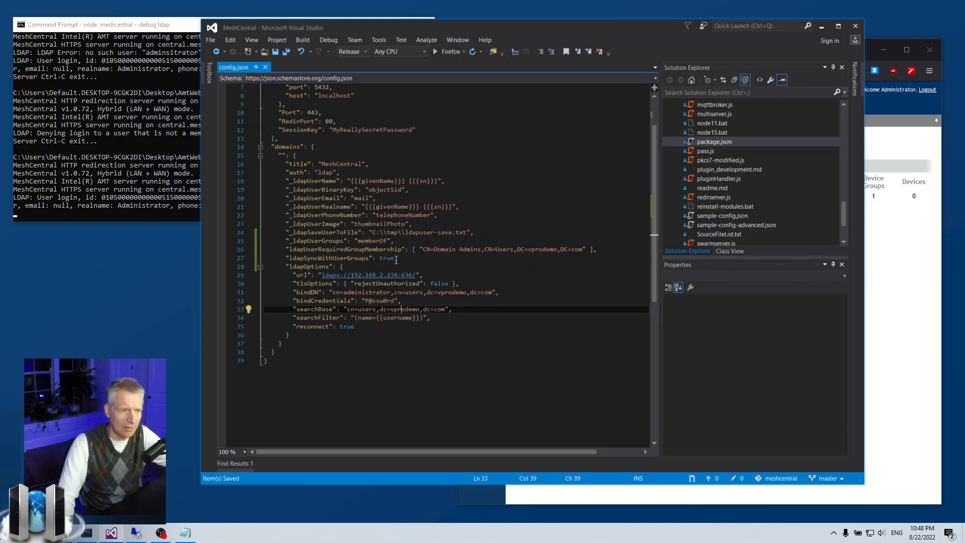
pyautogui.click(154, 116)
pyautogui.hotkey('ctrl', 'c')
# Clear the console and restart MeshCentral with LDAP debugging
pyautogui.write('cls')
pyautogui.press('Return')
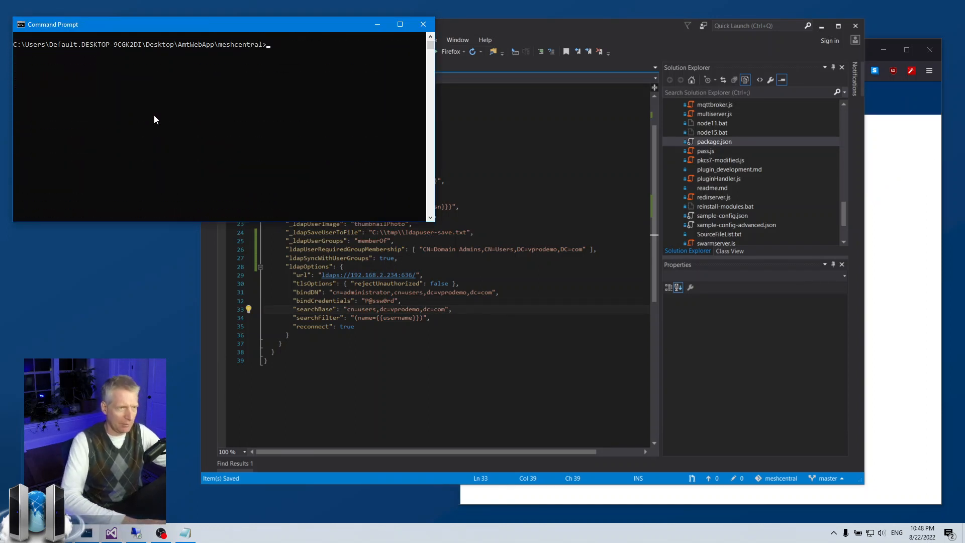
pyautogui.press('Up')
pyautogui.press('Return')
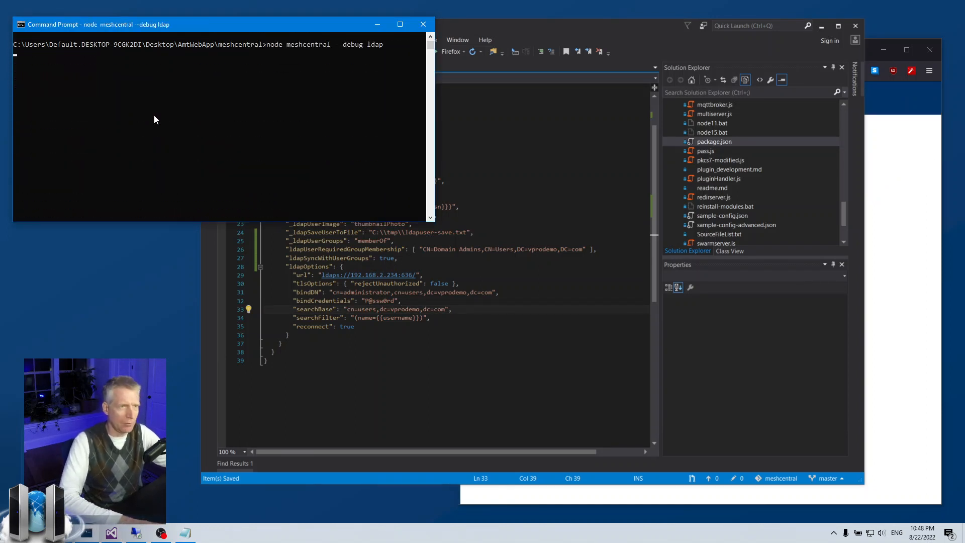
# Log out of MeshCentral and enter the administrator username and password
pyautogui.click(822, 26)
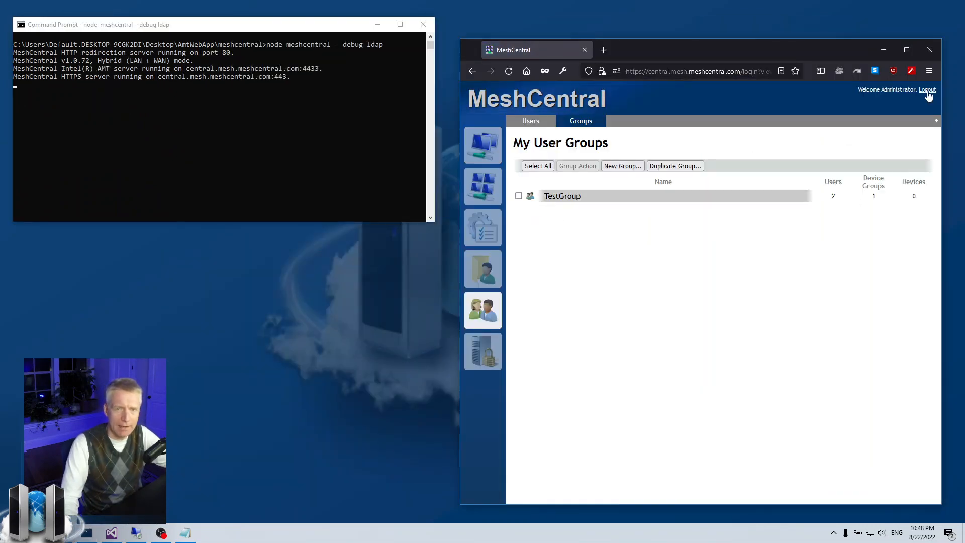
pyautogui.click(927, 91)
pyautogui.click(696, 286)
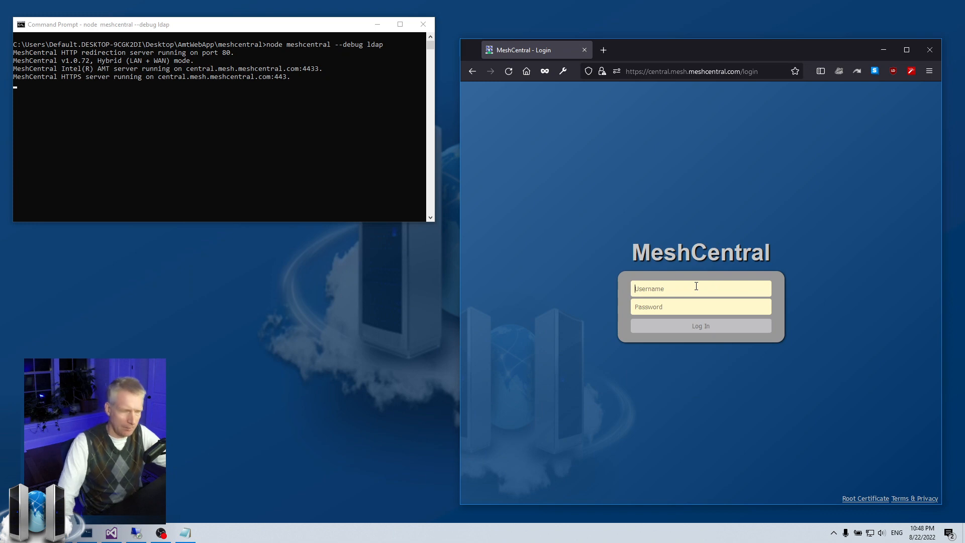
pyautogui.write('administrator')
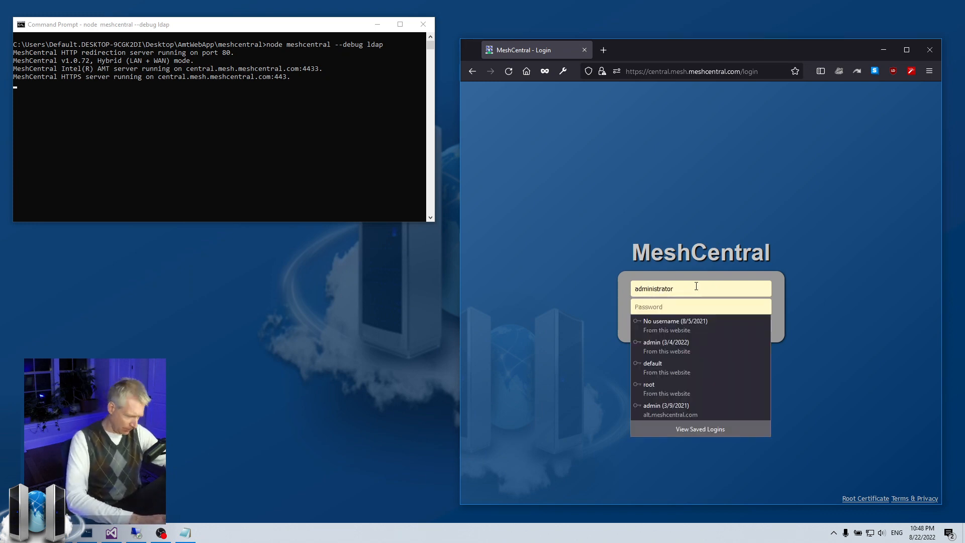
pyautogui.press('Tab')
pyautogui.write('•••')
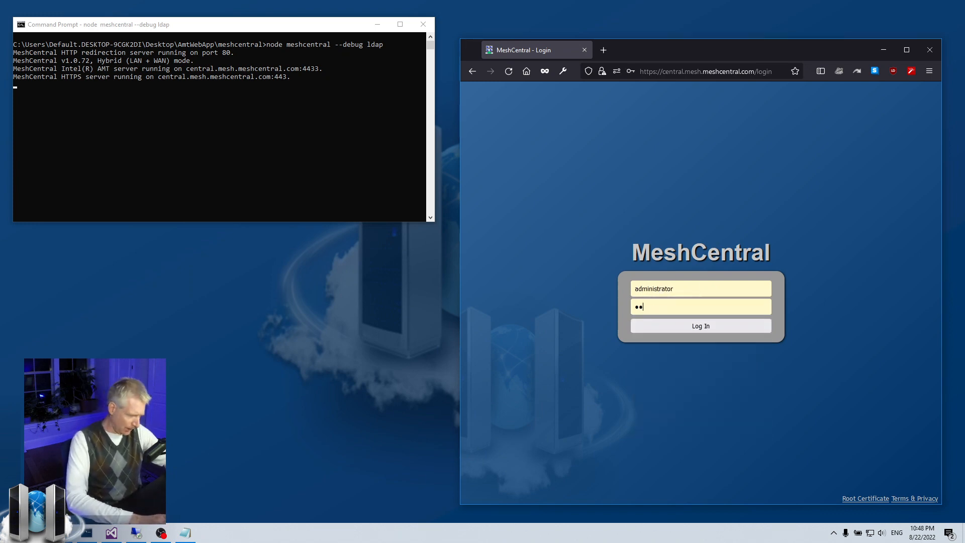
pyautogui.write('•••••')
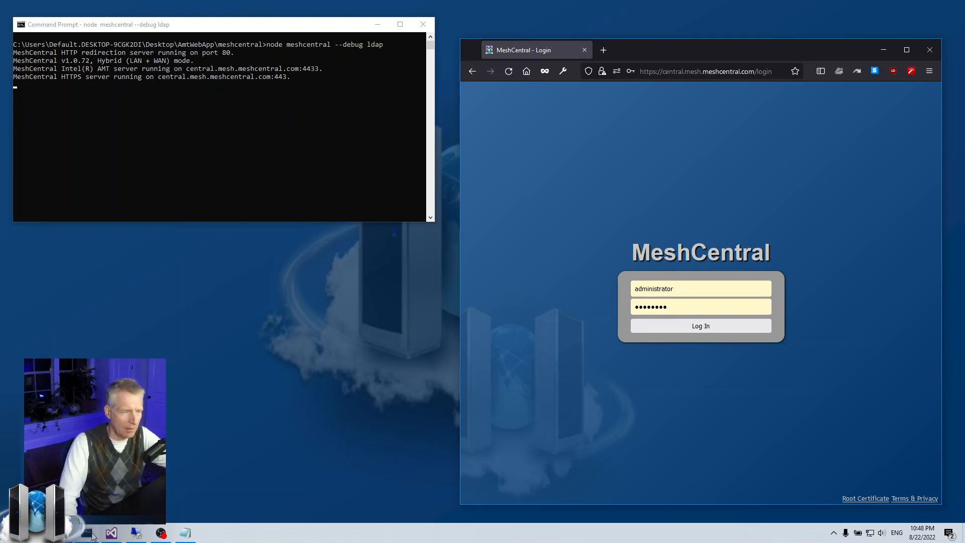
# Review the new ldapSyncWithUserGroups line, then log in and decline saving the login
pyautogui.click(111, 532)
pyautogui.moveTo(284, 259); pyautogui.dragTo(424, 261)
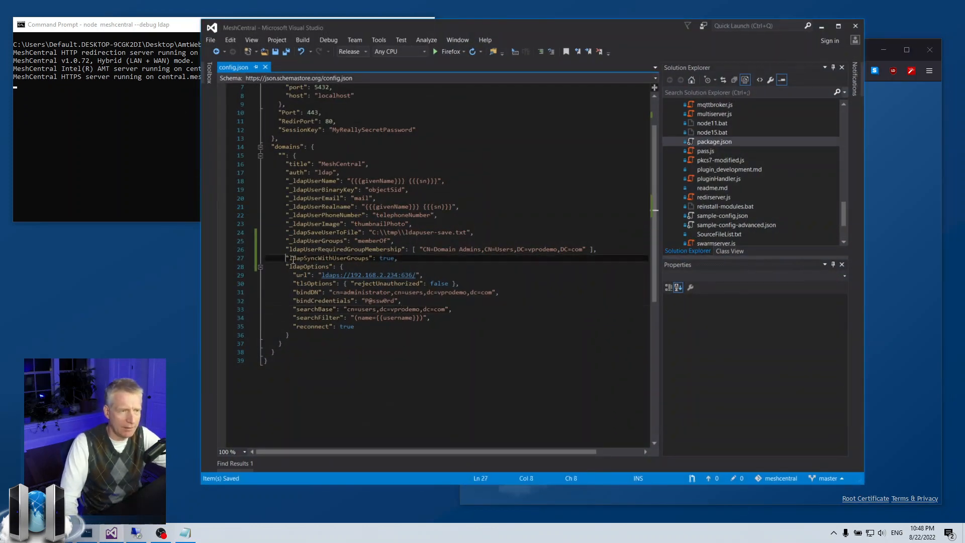
pyautogui.click(417, 259)
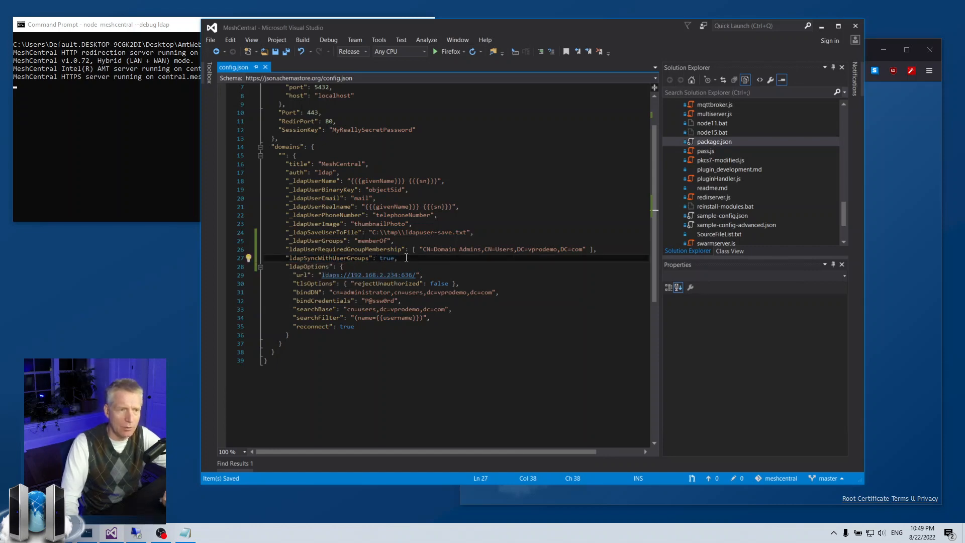
pyautogui.click(821, 26)
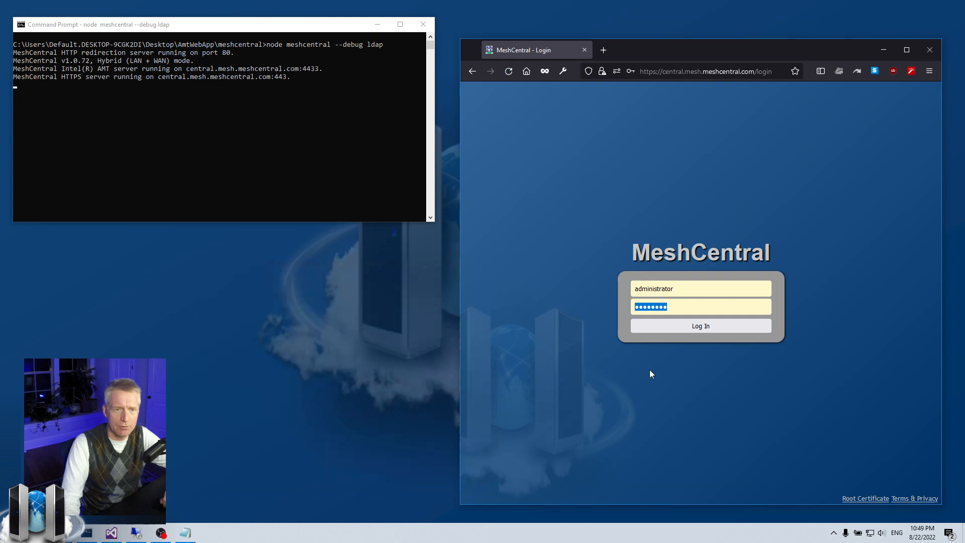
pyautogui.click(668, 330)
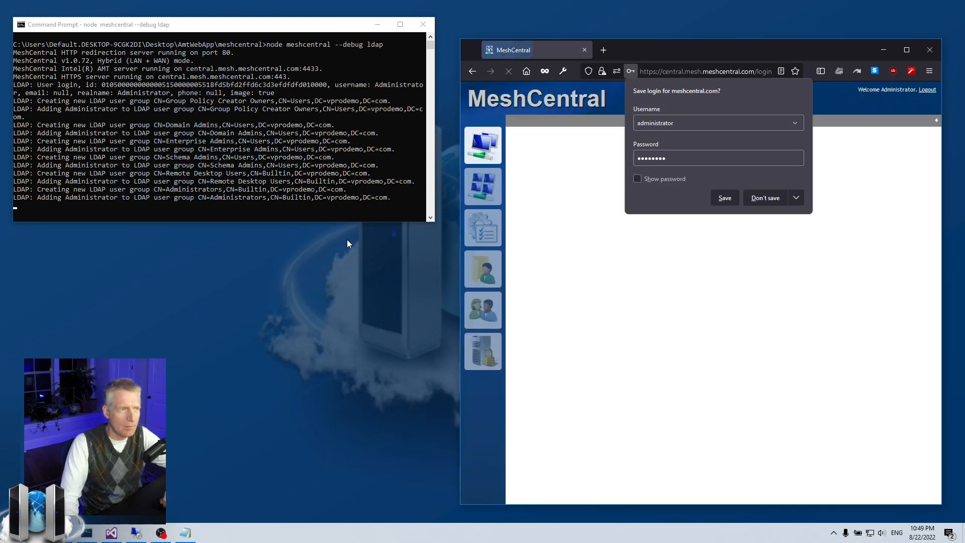
pyautogui.click(765, 198)
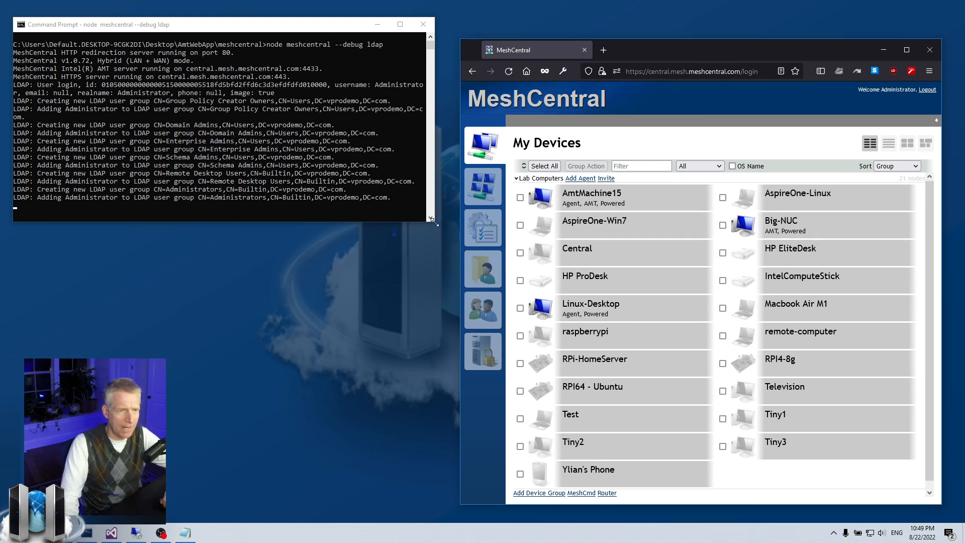
# Enlarge the console to read the LDAP group creation messages, then return to MeshCentral
pyautogui.moveTo(436, 223); pyautogui.dragTo(523, 249)
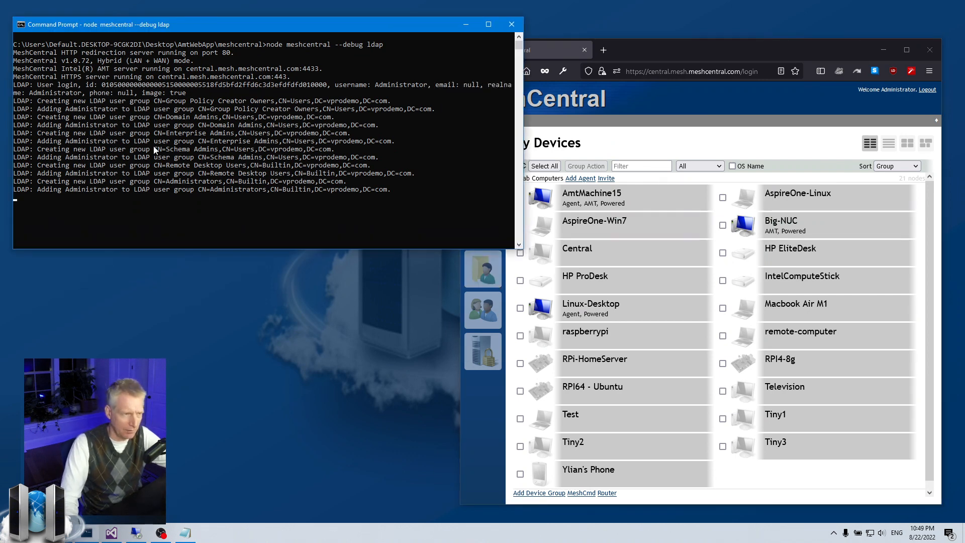
pyautogui.moveTo(37, 100); pyautogui.dragTo(140, 105)
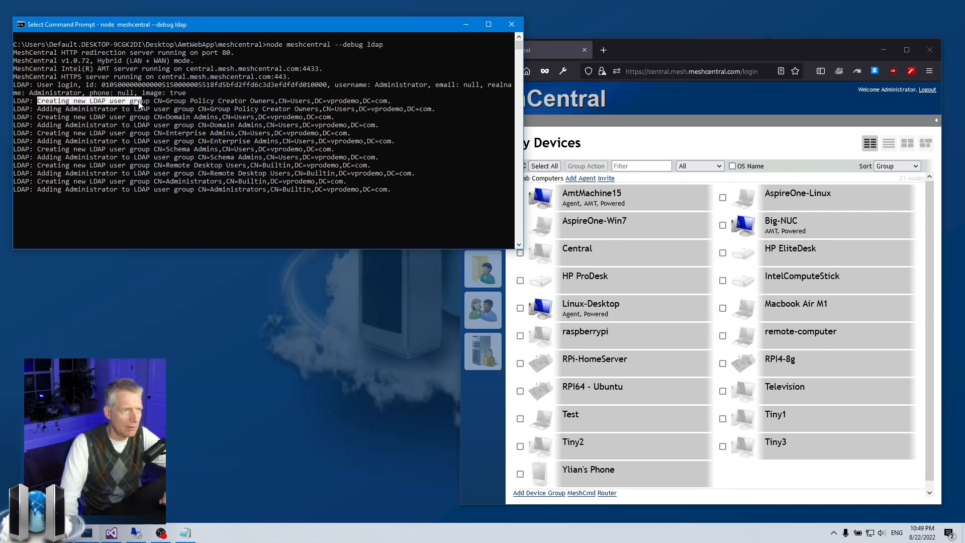
pyautogui.moveTo(37, 117); pyautogui.dragTo(134, 116)
pyautogui.moveTo(37, 132); pyautogui.dragTo(131, 124)
pyautogui.click(116, 134)
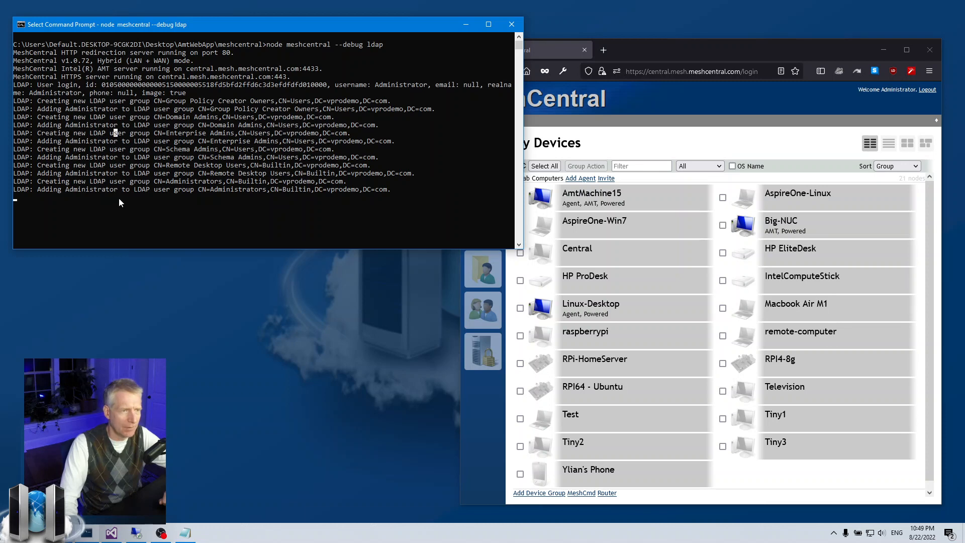
pyautogui.click(483, 424)
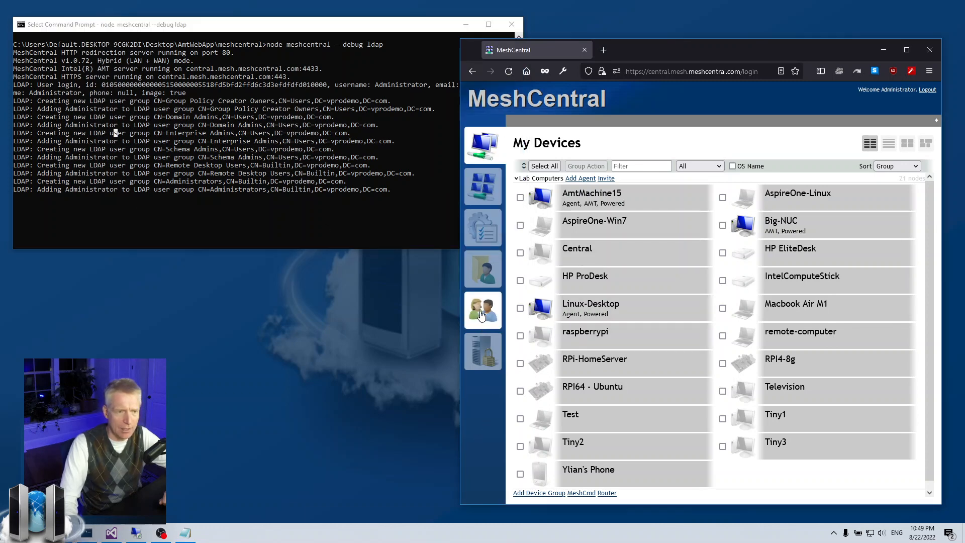
# Open the user groups list and view the Group Policy Creator Owners group
pyautogui.click(481, 315)
pyautogui.click(585, 122)
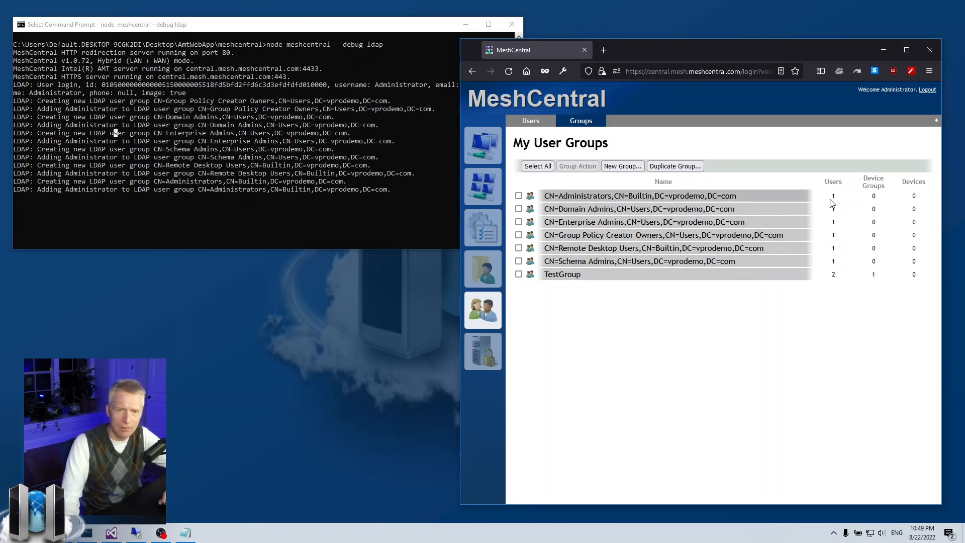
pyautogui.click(721, 236)
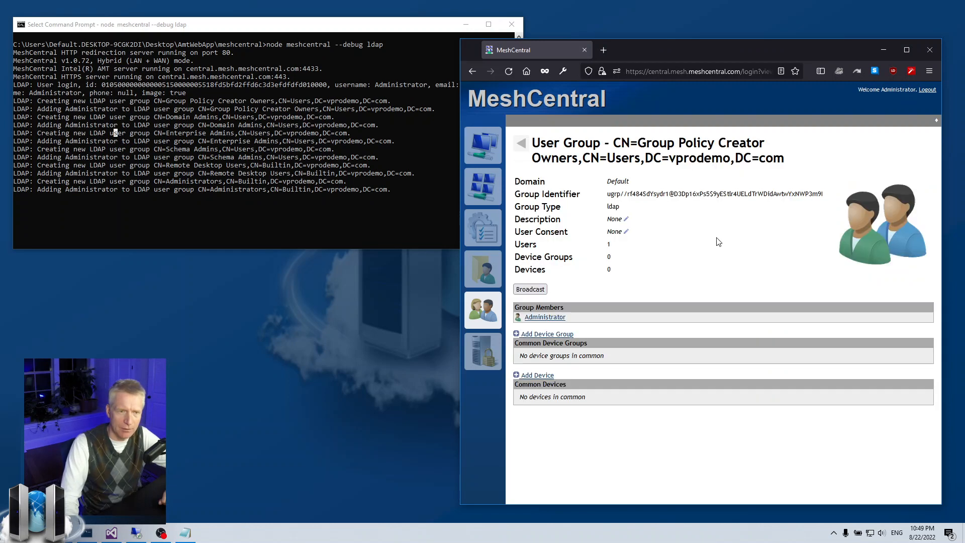
pyautogui.click(521, 143)
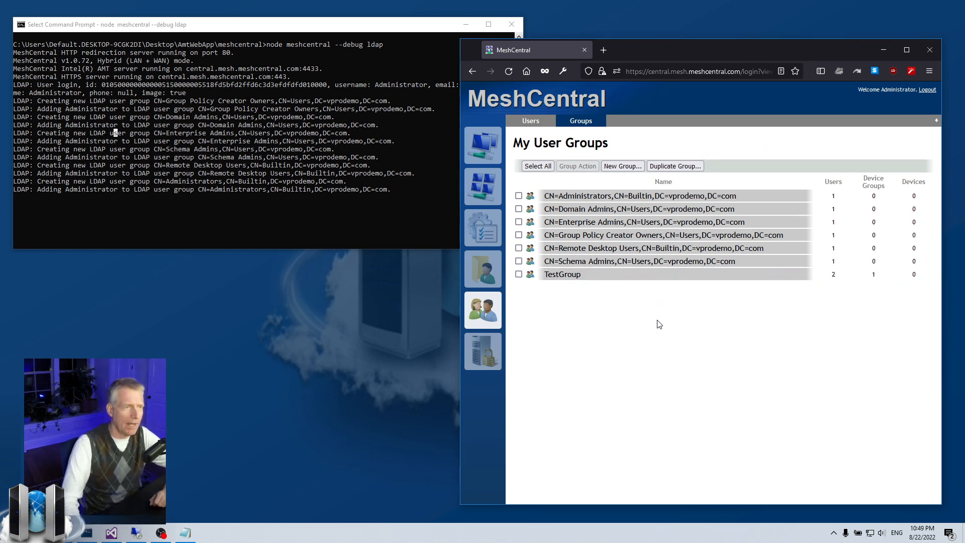
# Clear the console's text selection and bring the MeshCentral browser back
pyautogui.click(335, 195)
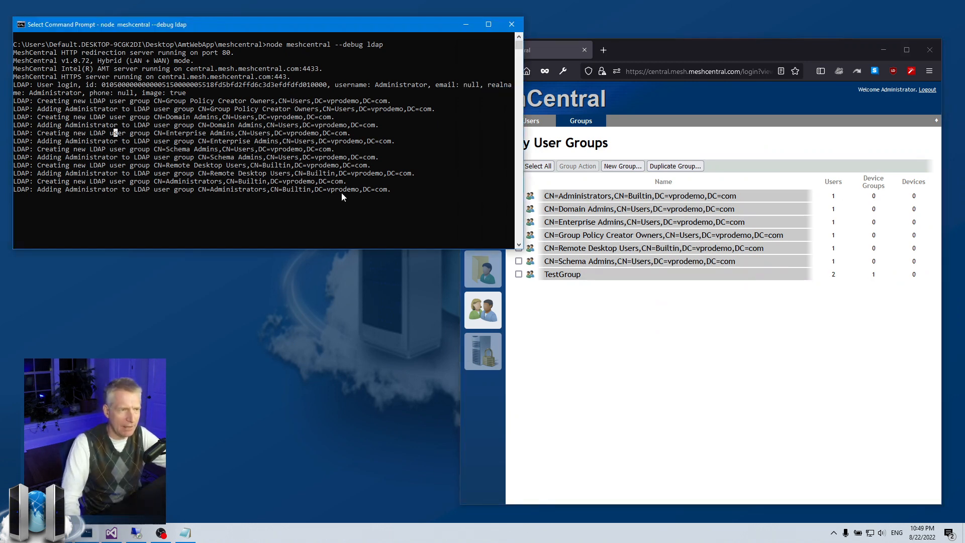
pyautogui.rightClick(352, 214)
pyautogui.click(826, 352)
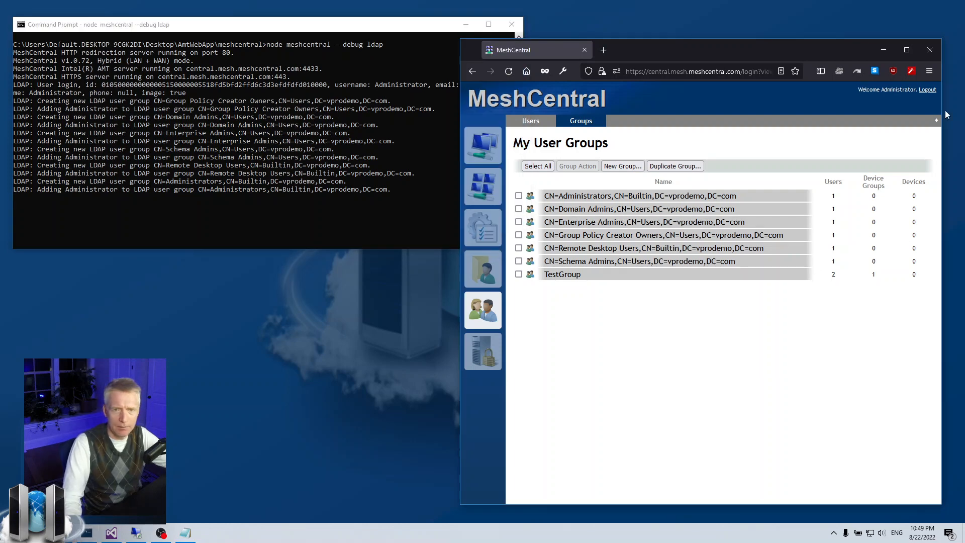
# Log out and sign back in as administrator, declining Firefox's offer to save the login
pyautogui.click(926, 90)
pyautogui.write('ad')
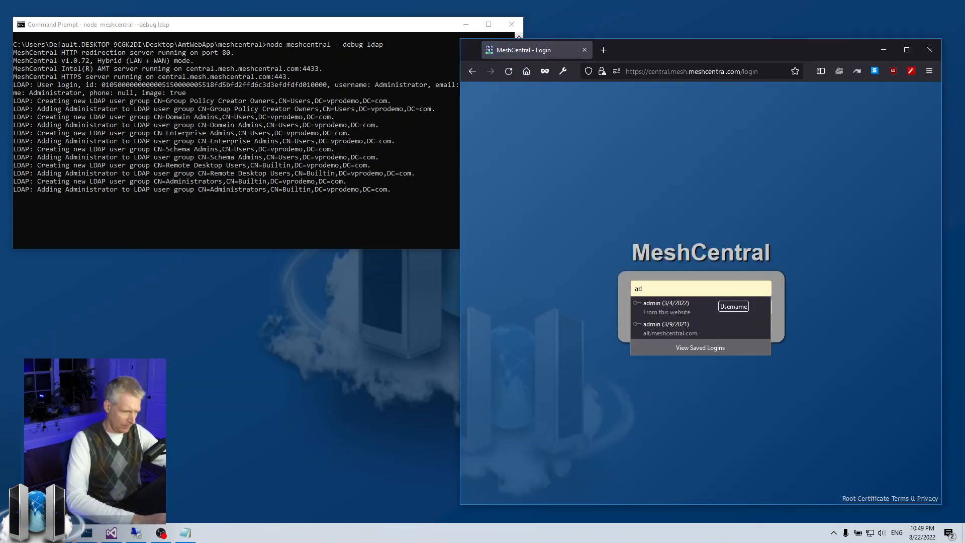
pyautogui.write('midministrator')
pyautogui.press('Tab')
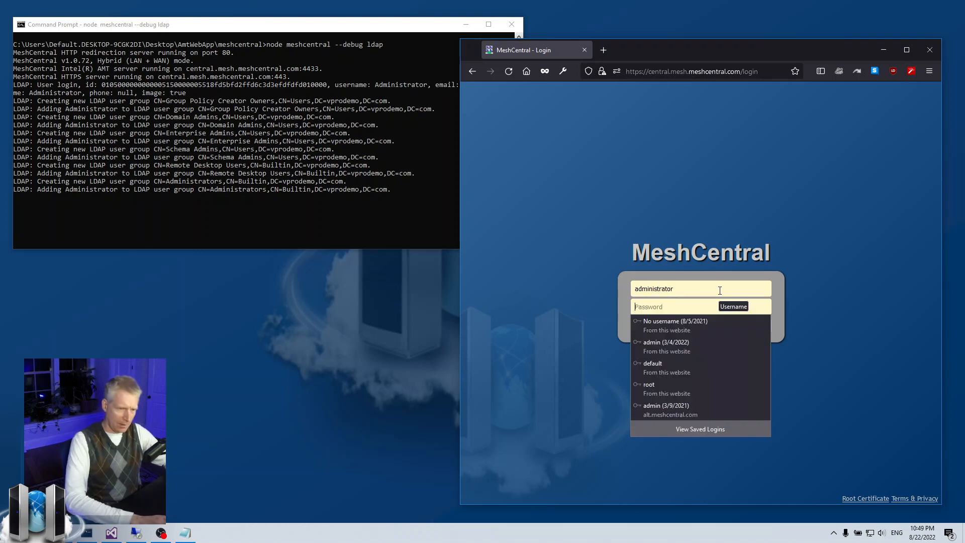
pyautogui.write('p•••••••')
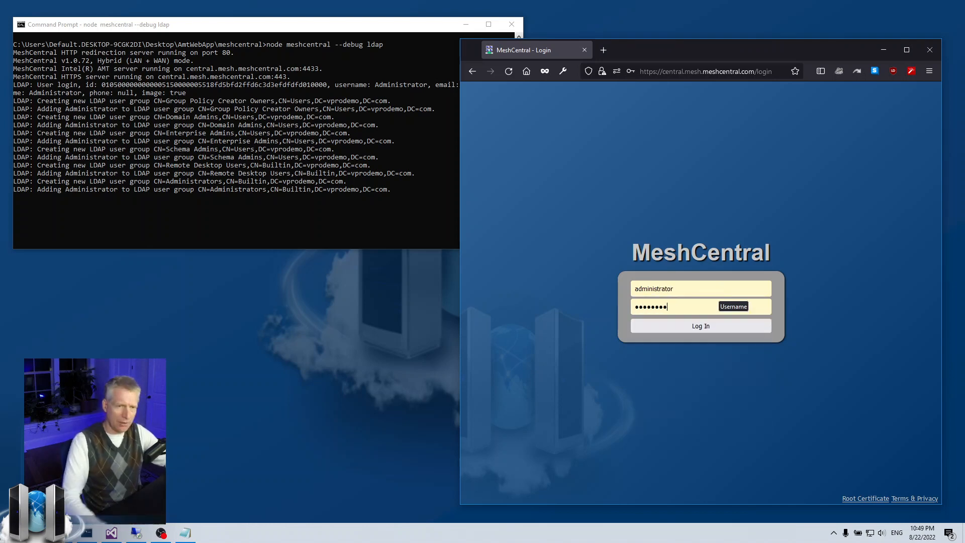
pyautogui.click(652, 327)
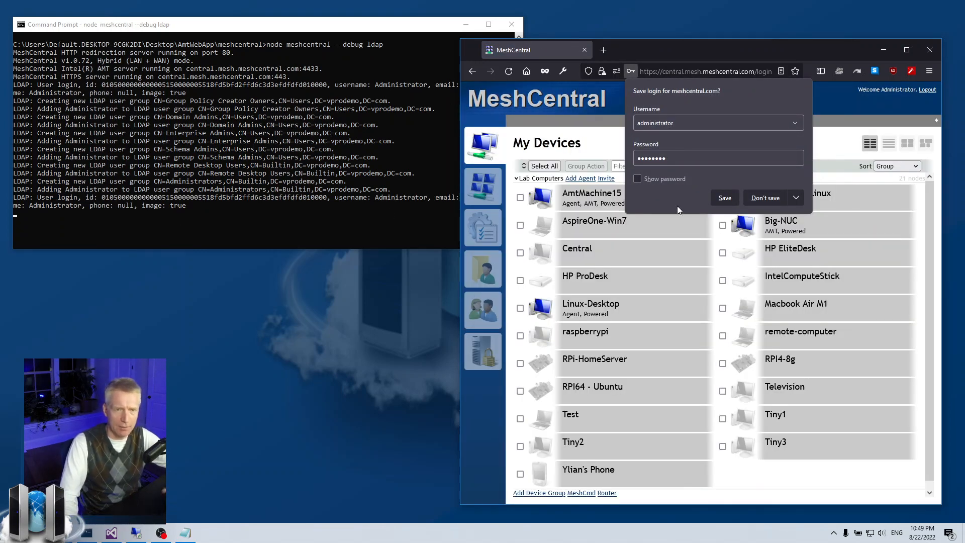
pyautogui.click(766, 198)
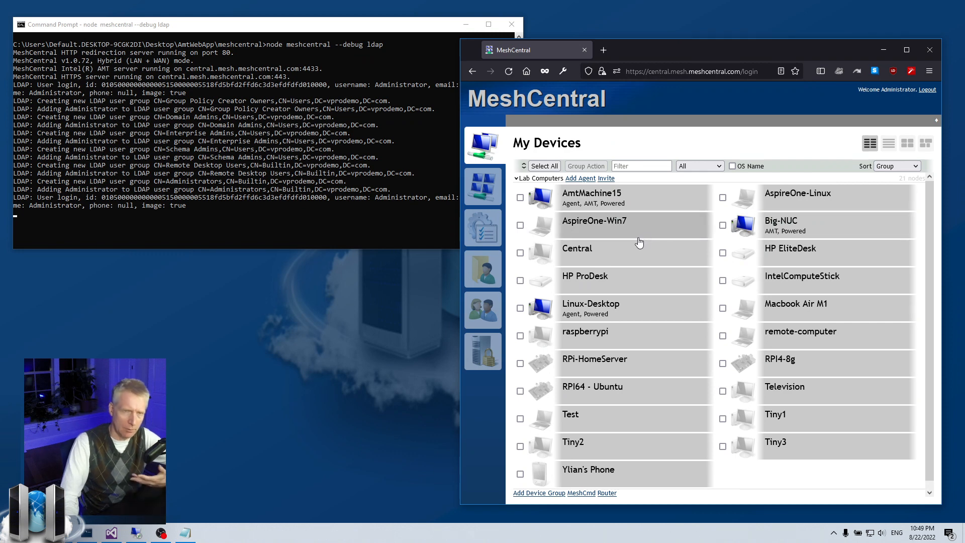
# View the Domain Admins group, then TestGroup, and open its Administrator member's page
pyautogui.click(482, 300)
pyautogui.click(585, 121)
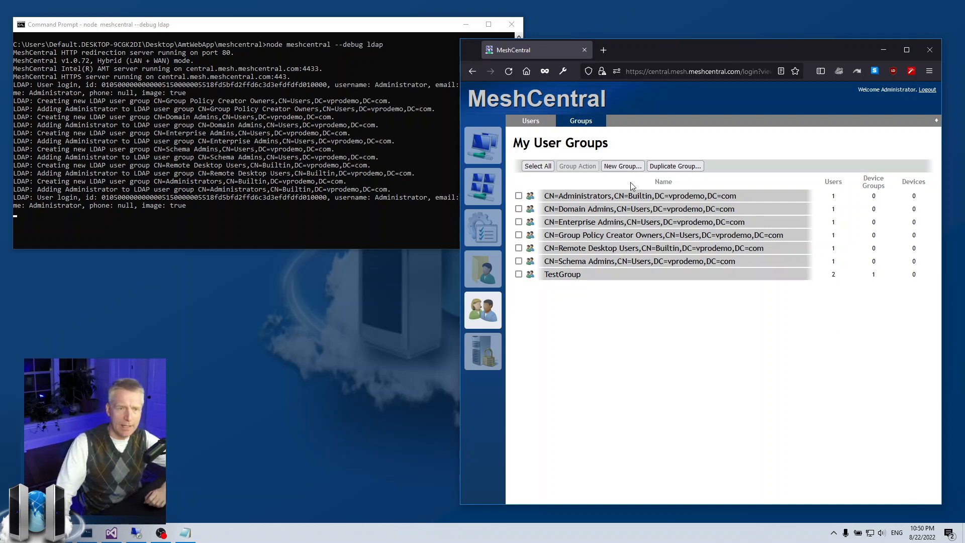
pyautogui.click(639, 210)
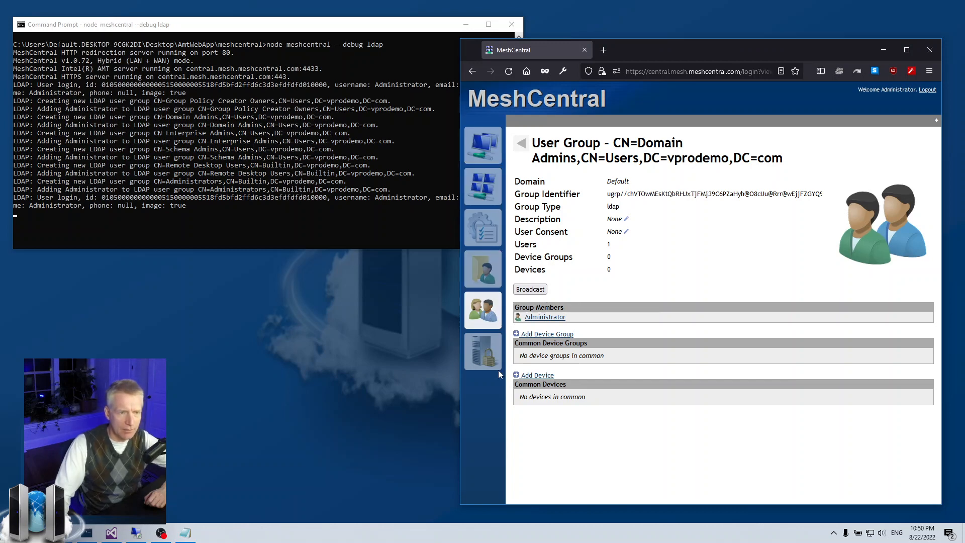
pyautogui.click(492, 324)
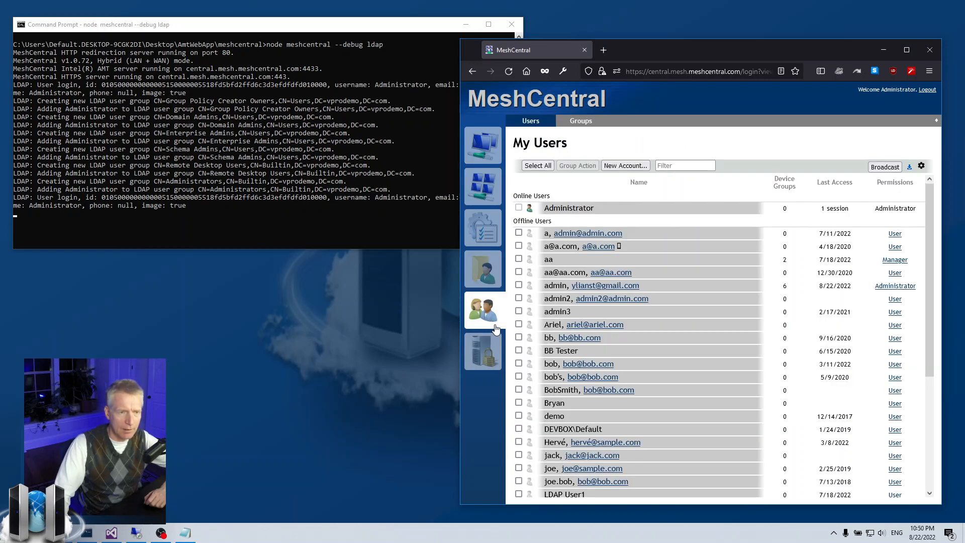
pyautogui.click(585, 127)
pyautogui.click(550, 271)
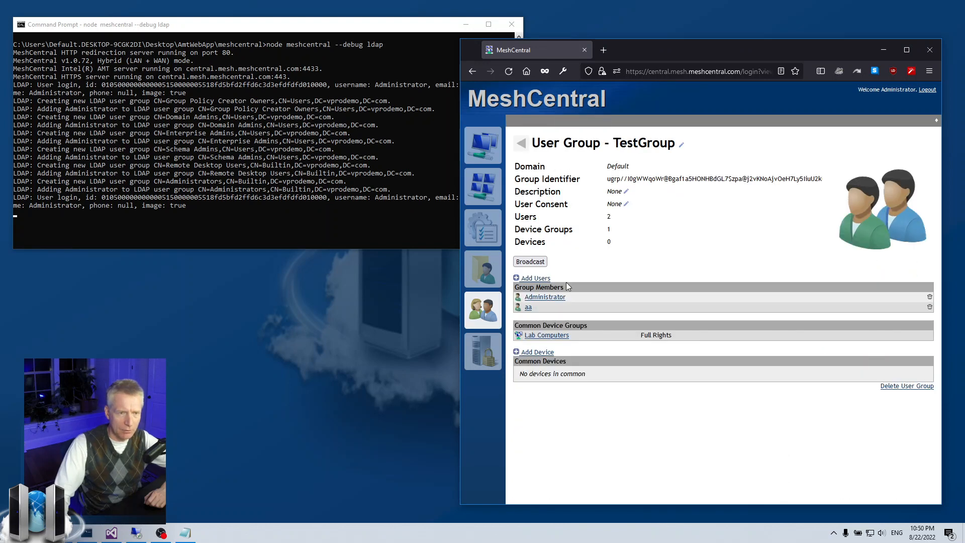
pyautogui.click(536, 299)
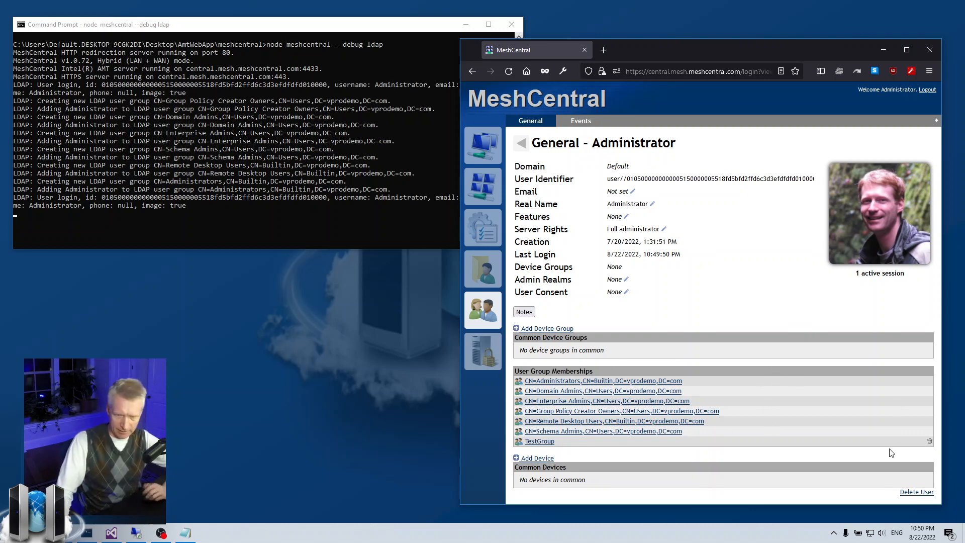
pyautogui.click(930, 441)
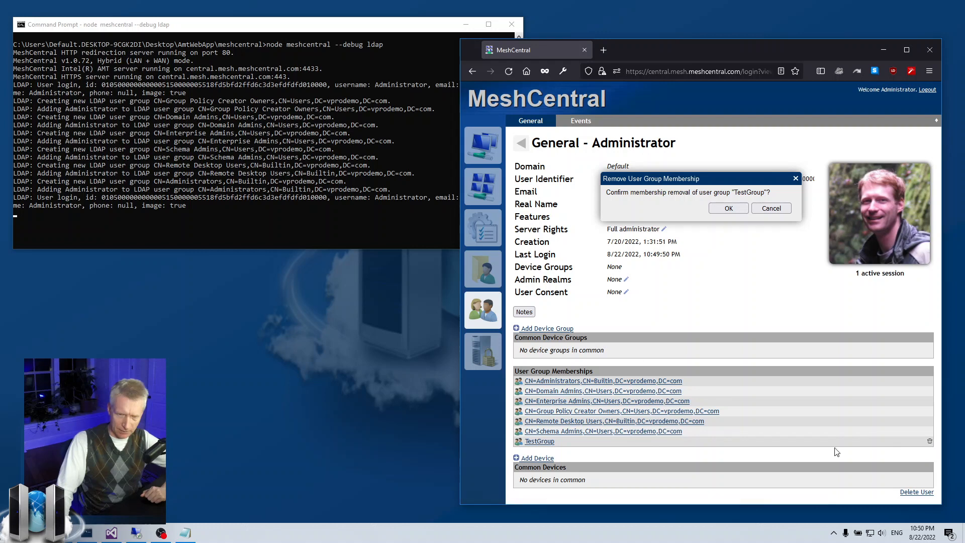
pyautogui.click(729, 208)
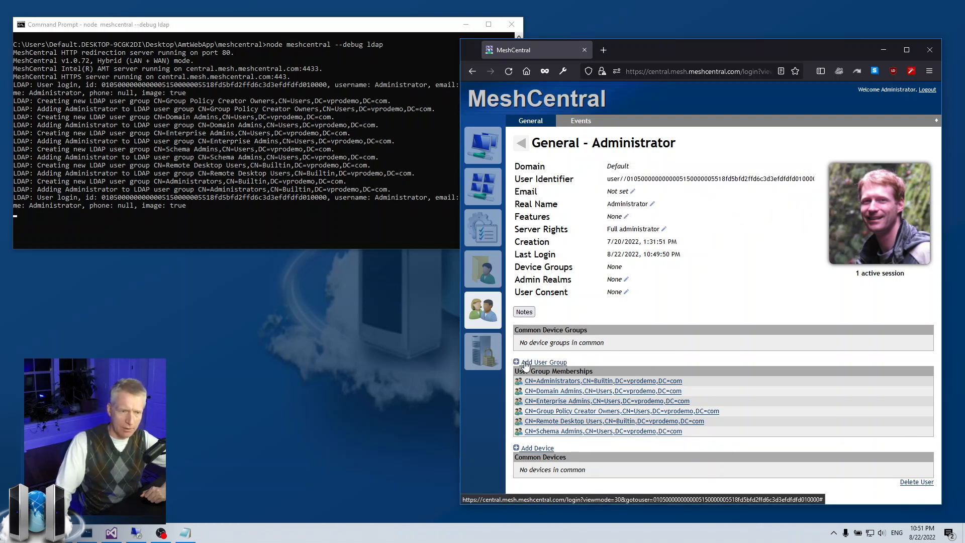
pyautogui.click(550, 362)
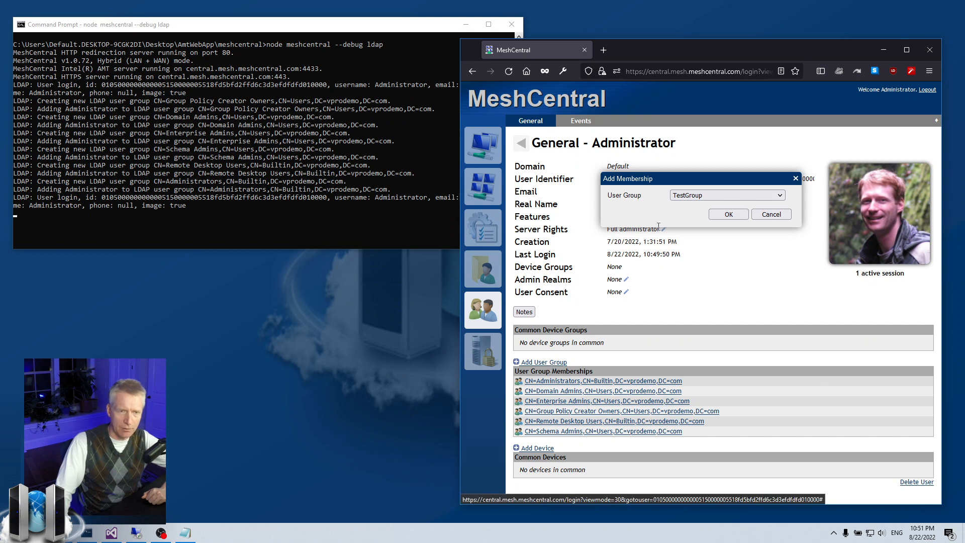
pyautogui.click(676, 199)
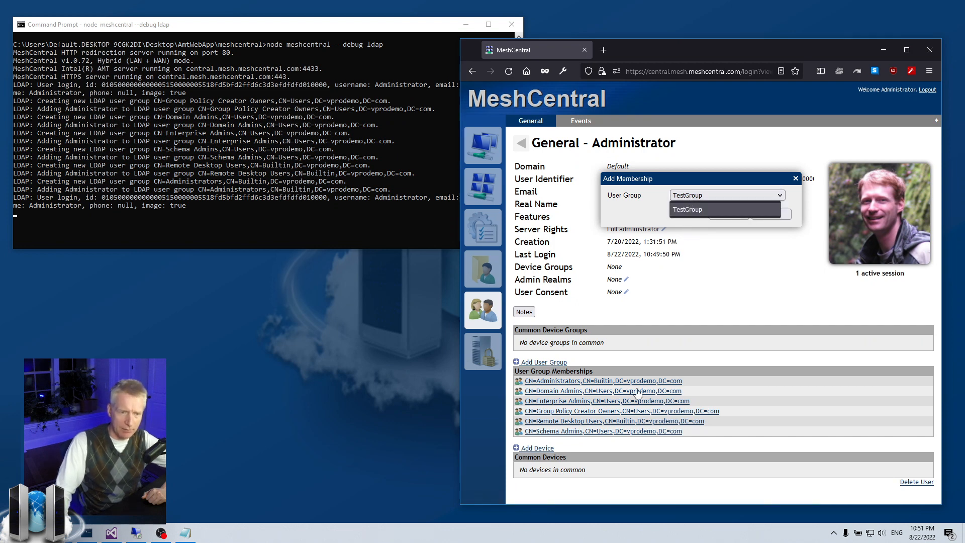
pyautogui.click(707, 196)
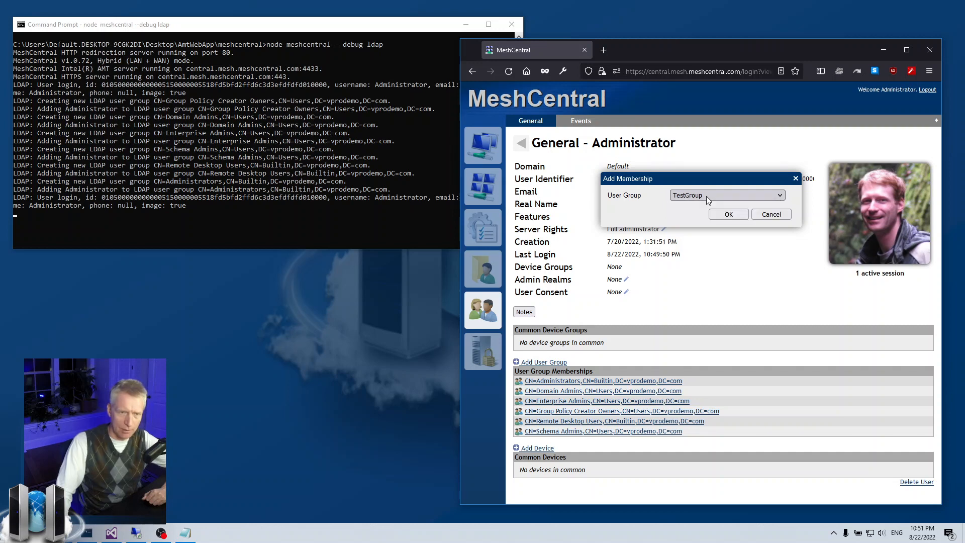
pyautogui.click(728, 215)
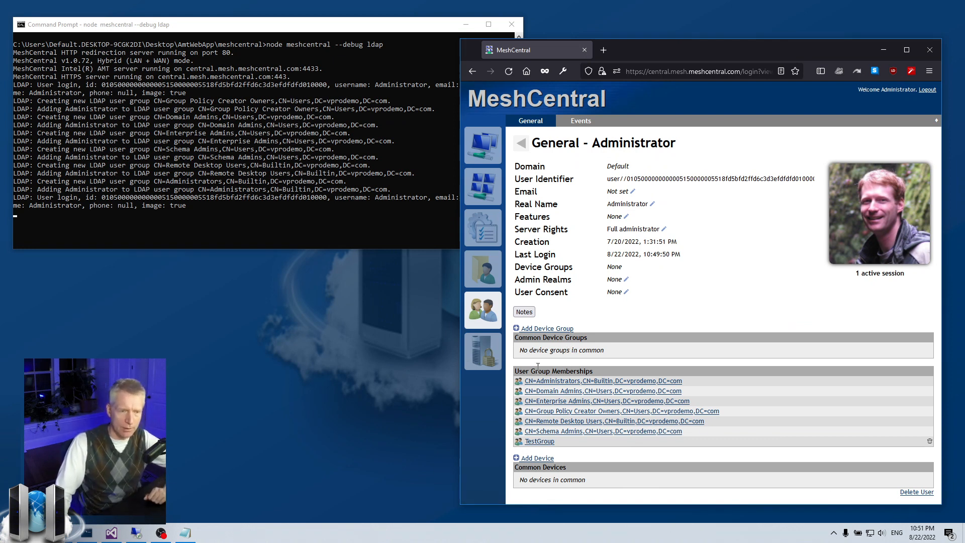
# View CN=Administrators, revisit My Devices and the user groups list, then return to config.json
pyautogui.click(591, 383)
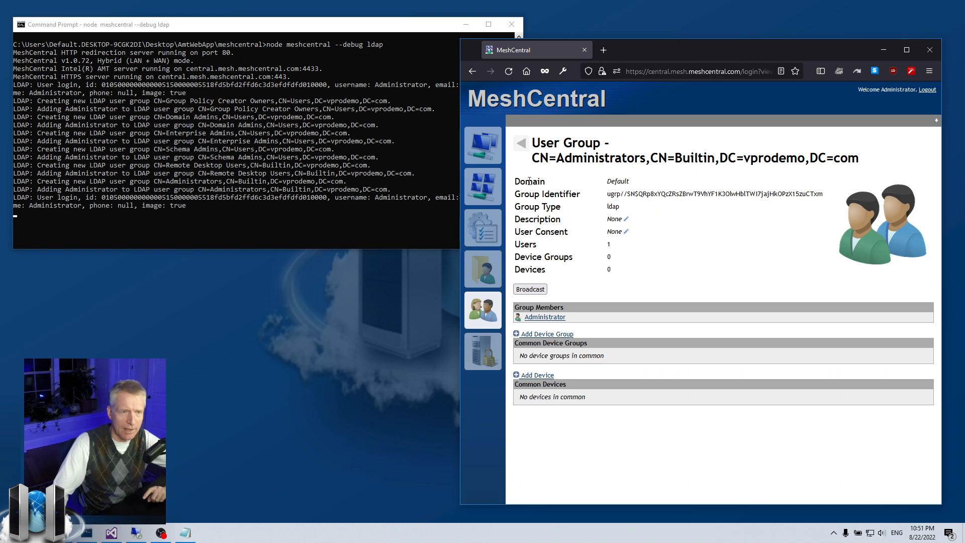
pyautogui.click(483, 145)
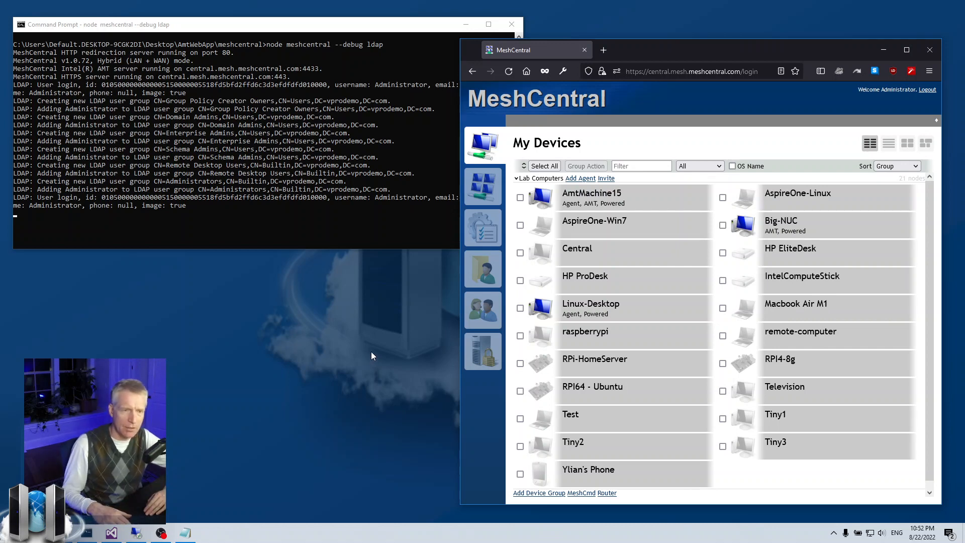
pyautogui.click(483, 310)
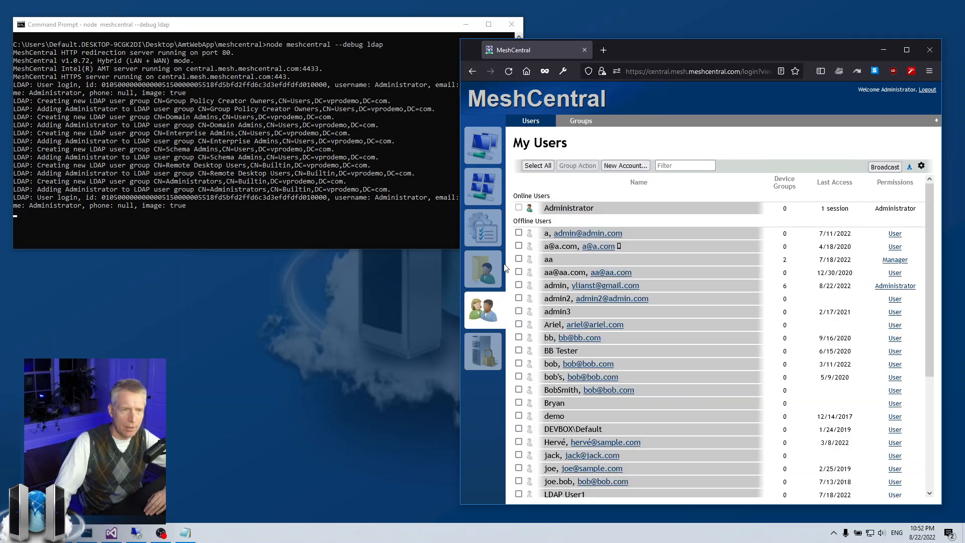
pyautogui.click(591, 123)
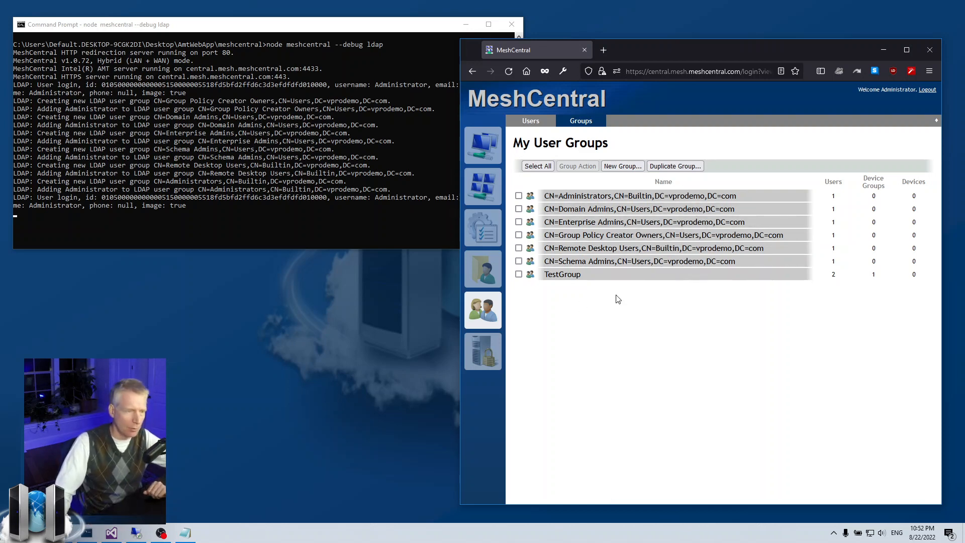
pyautogui.click(111, 533)
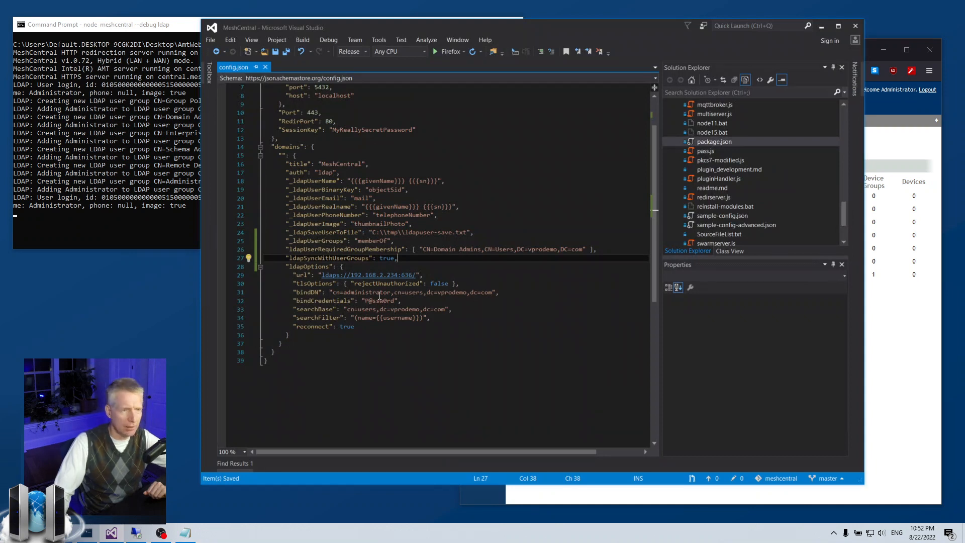
# Replace ldapSyncWithUserGroups: true with a filter for "CN=Enterprise Admins", removing the leading underscore
pyautogui.moveTo(290, 258); pyautogui.dragTo(370, 257)
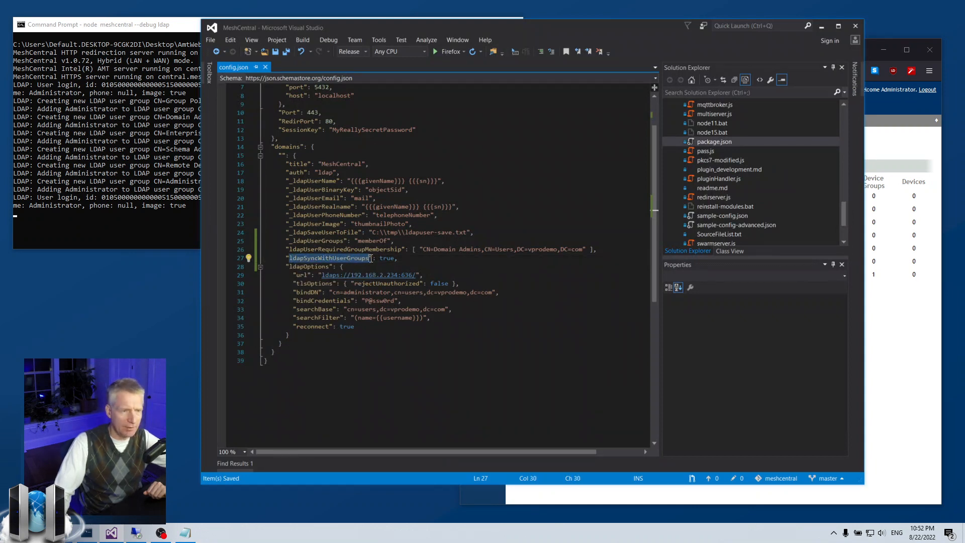
pyautogui.click(371, 258)
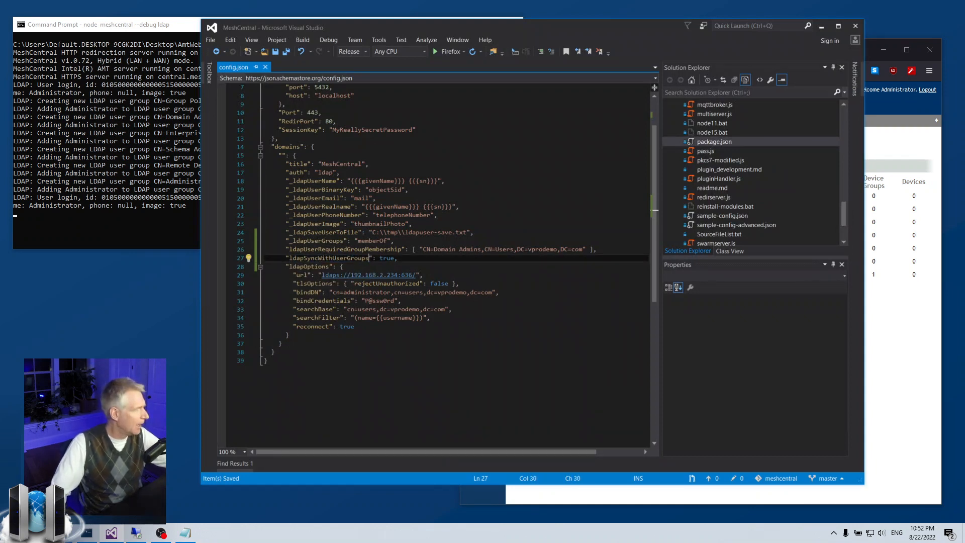
pyautogui.hotkey('alt', 'Tab')
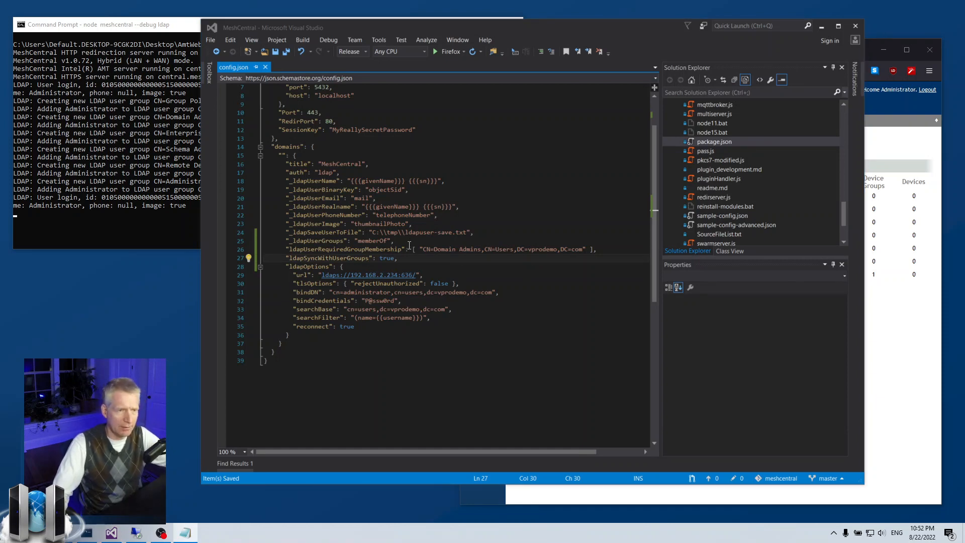
pyautogui.click(403, 258)
pyautogui.moveTo(400, 258); pyautogui.dragTo(286, 262)
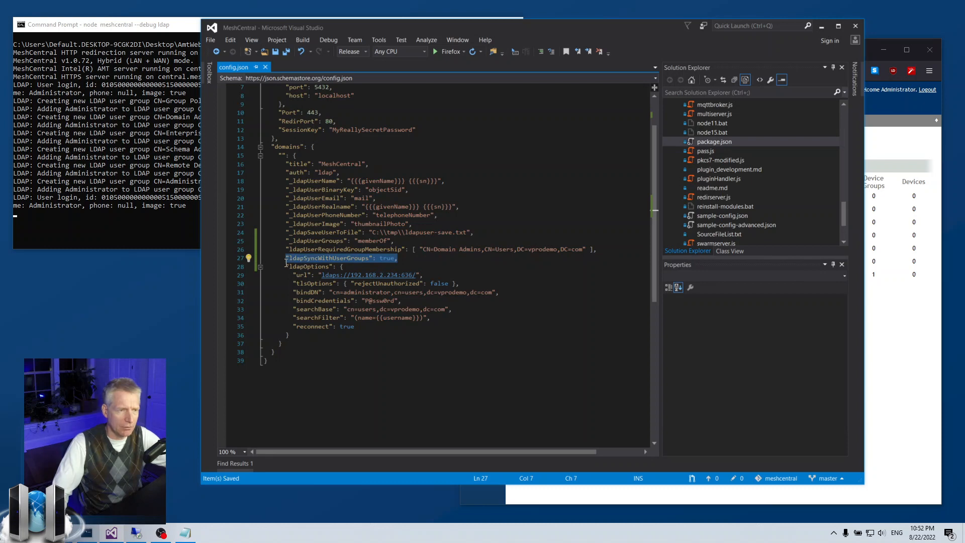
pyautogui.write('"_ldapSyncWithUserGroups": { "filter": [ "CN=Enterprise Admins" ] },')
pyautogui.click(293, 259)
pyautogui.press('BackSpace')
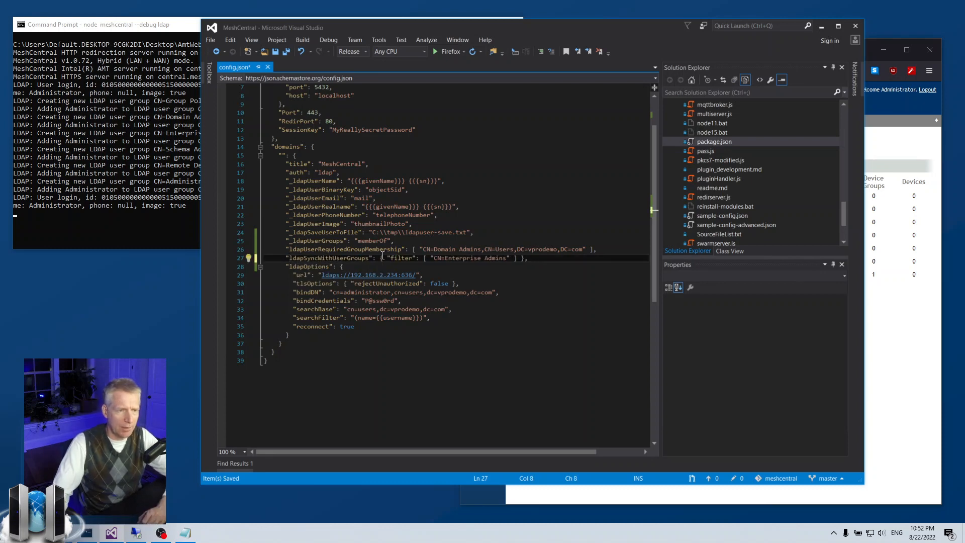
# Put the filter entry and closing brace on their own indented lines, then save config.json
pyautogui.click(387, 258)
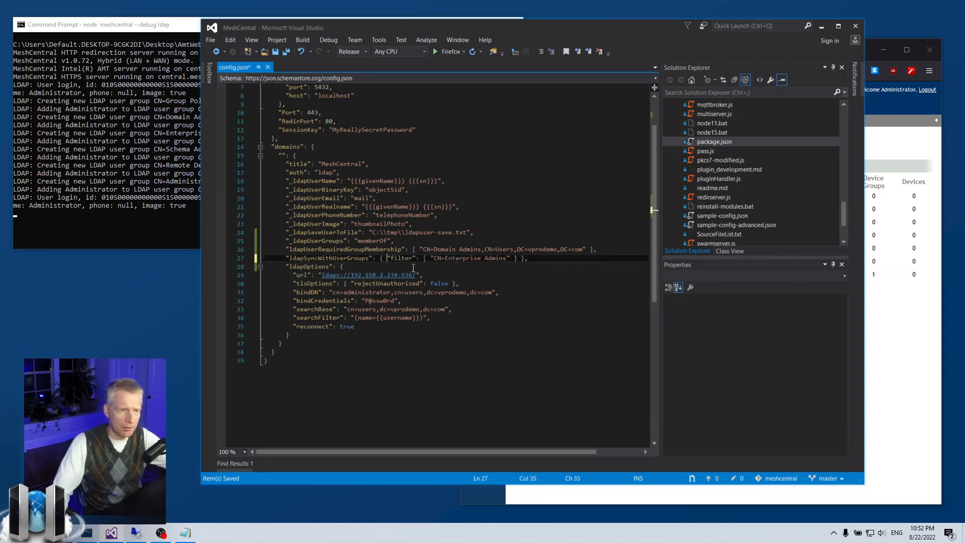
pyautogui.press('Return')
pyautogui.press('End')
pyautogui.press('Left')
pyautogui.press('Left')
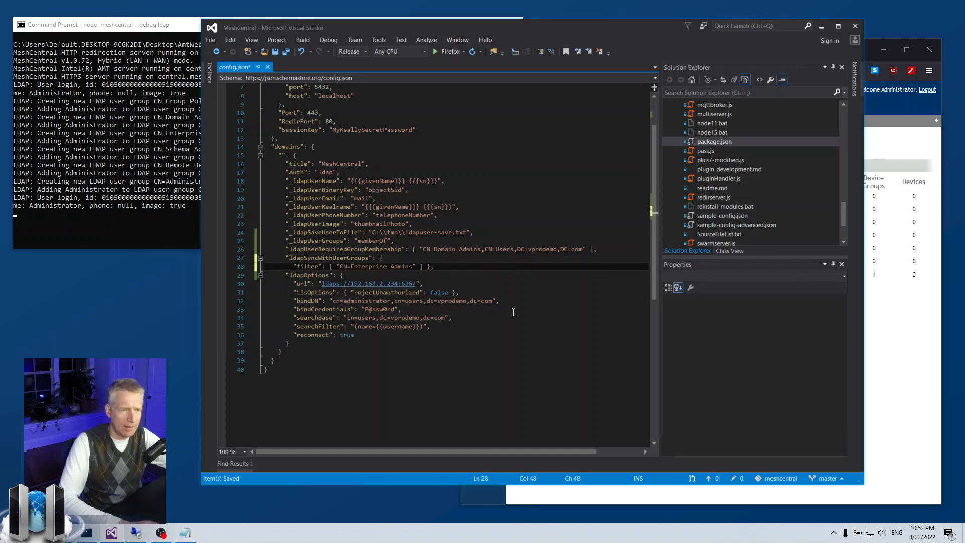
pyautogui.press('Return')
pyautogui.press('Home')
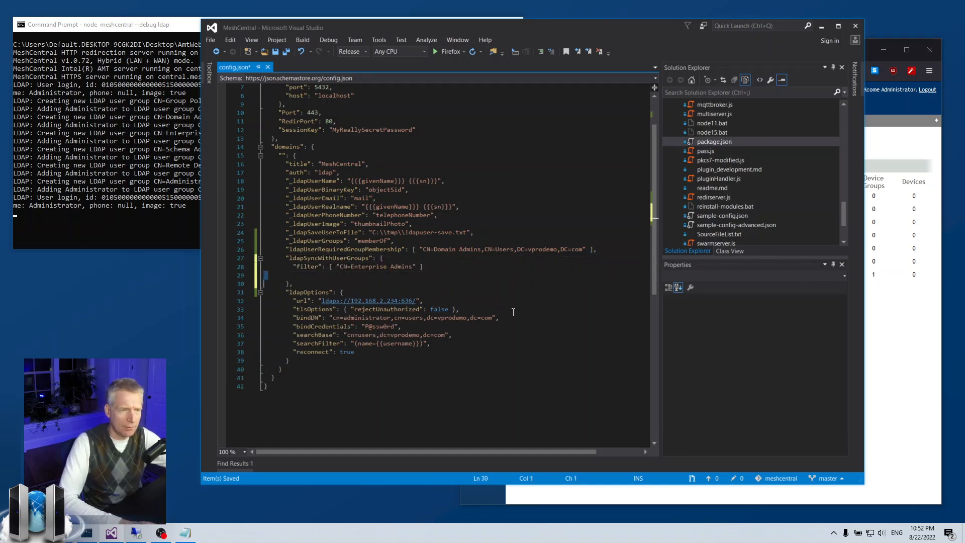
pyautogui.press('Up')
pyautogui.hotkey('ctrl', 's')
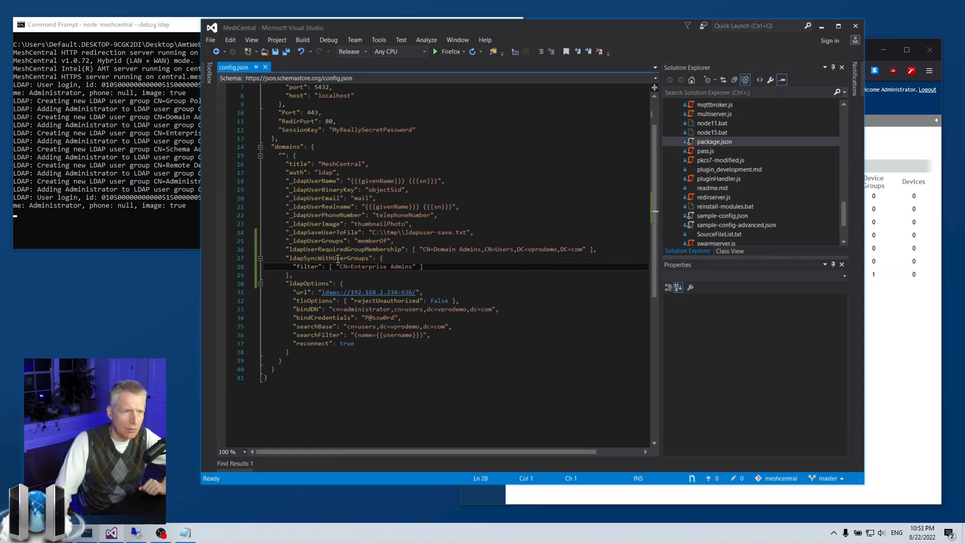
# Review the CN=Enterprise Admins filter line and save config.json again
pyautogui.moveTo(339, 266); pyautogui.dragTo(414, 267)
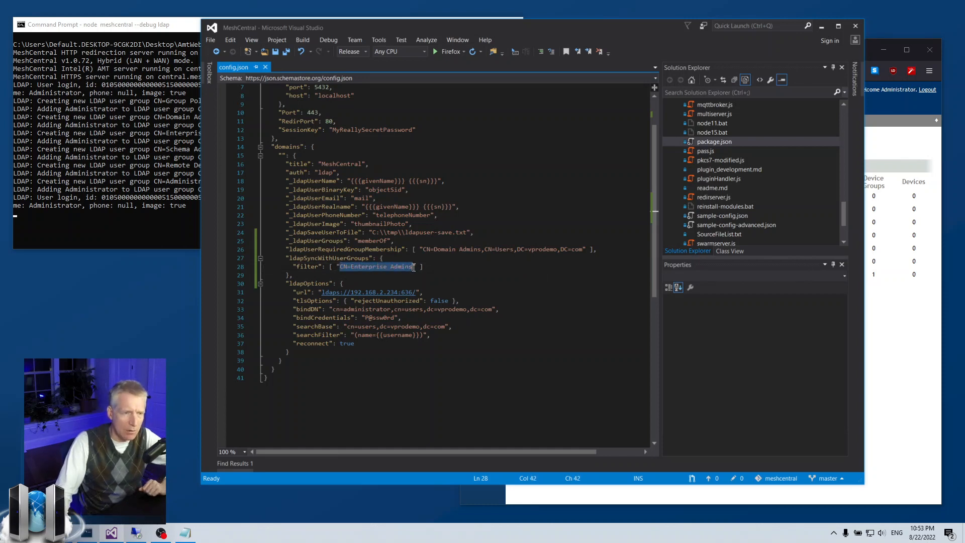
pyautogui.click(413, 276)
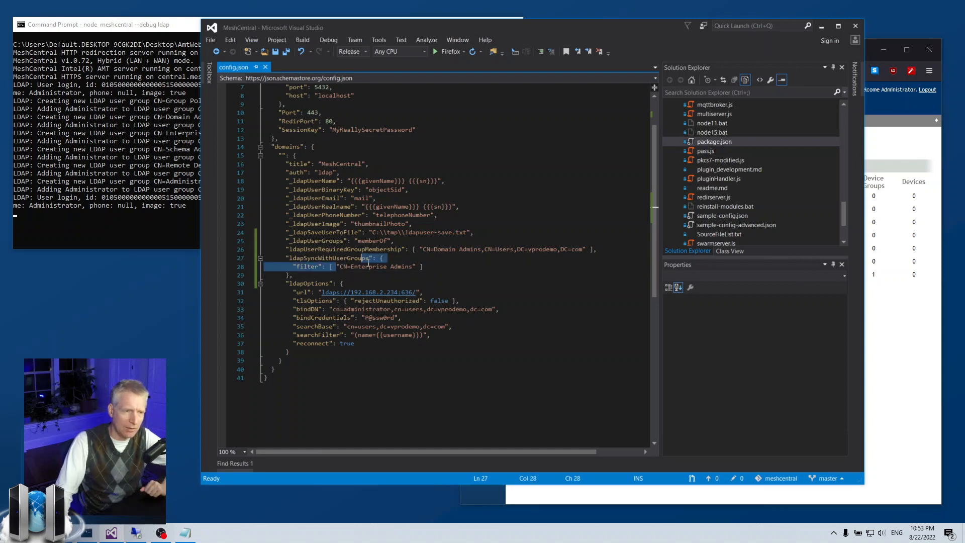
pyautogui.click(421, 269)
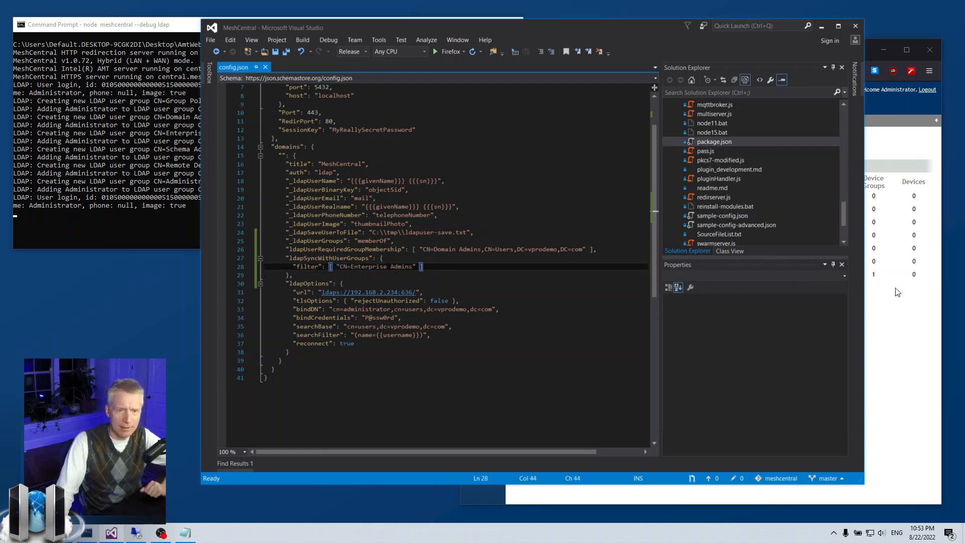
pyautogui.click(405, 274)
pyautogui.hotkey('ctrl', 's')
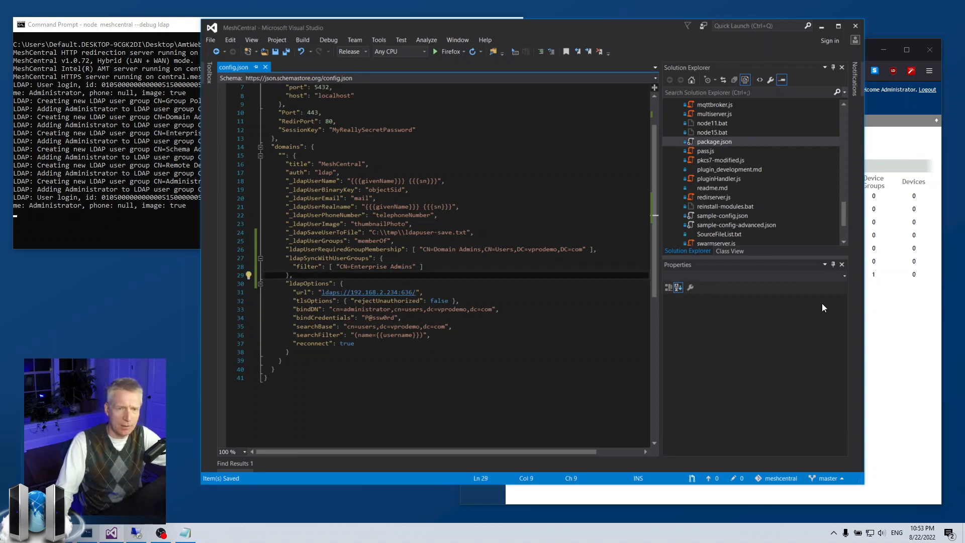
pyautogui.click(873, 304)
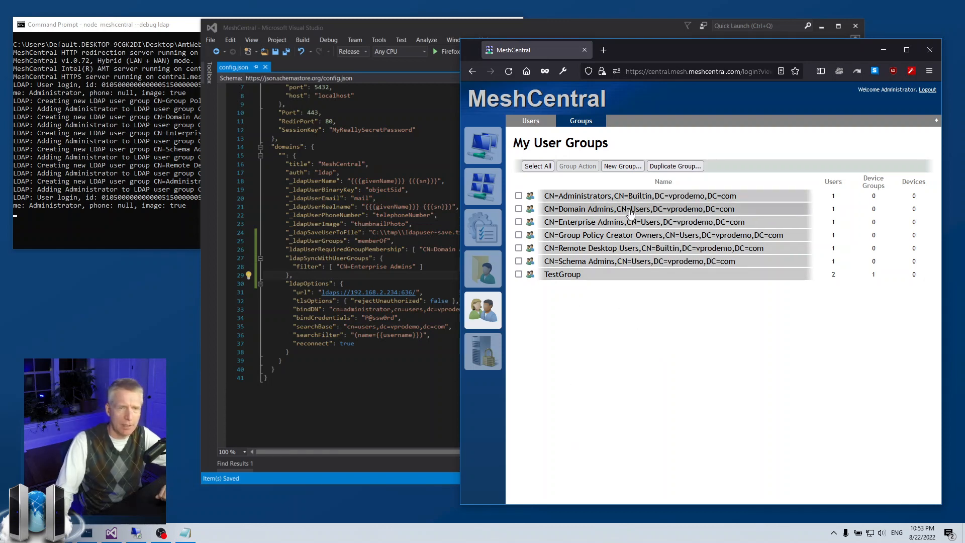
# Stop the server, clear the console with cls, and rerun node meshcentral --debug ldap
pyautogui.click(153, 213)
pyautogui.hotkey('ctrl', 'c')
pyautogui.write('cls')
pyautogui.press('Return')
pyautogui.press('Up')
pyautogui.press('Up')
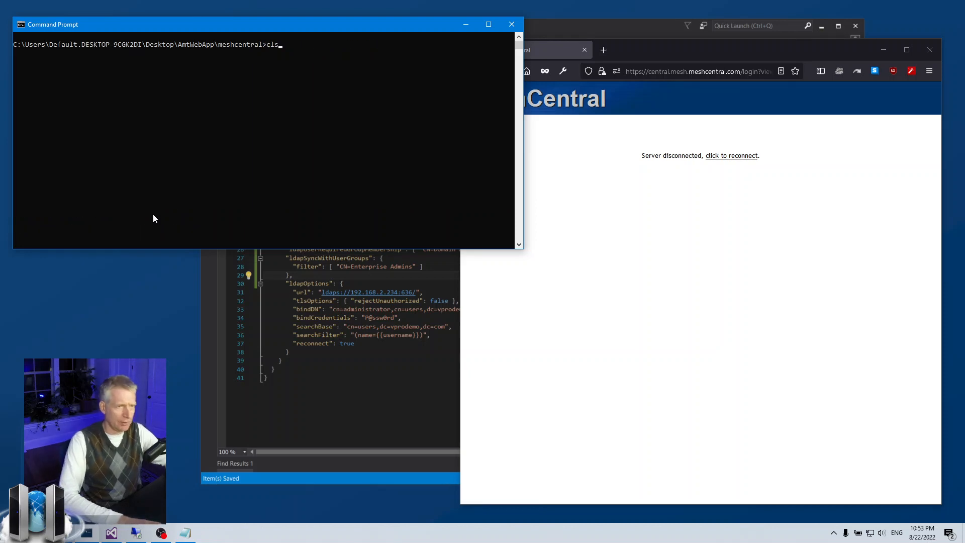
pyautogui.press('Return')
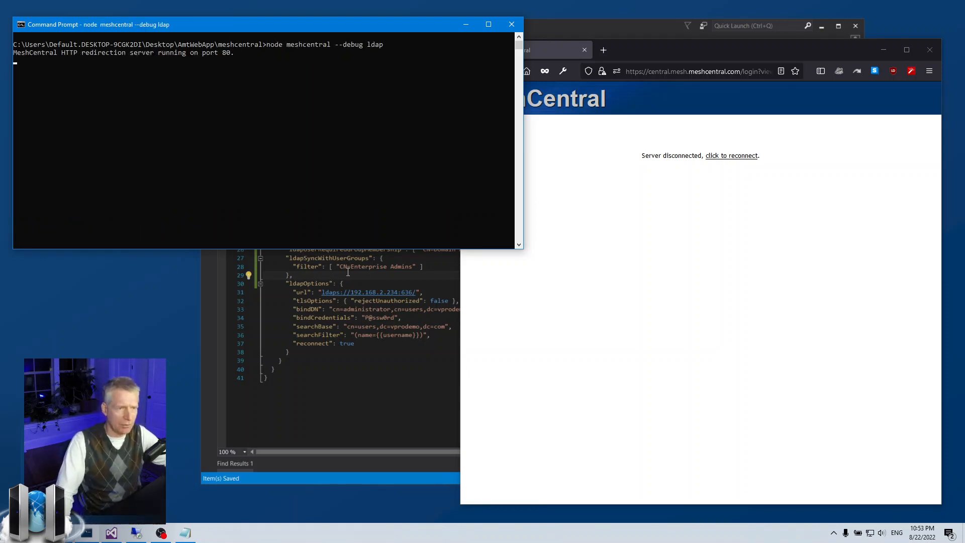
# Log out of MeshCentral and log back in with the administrator account and its password
pyautogui.click(804, 216)
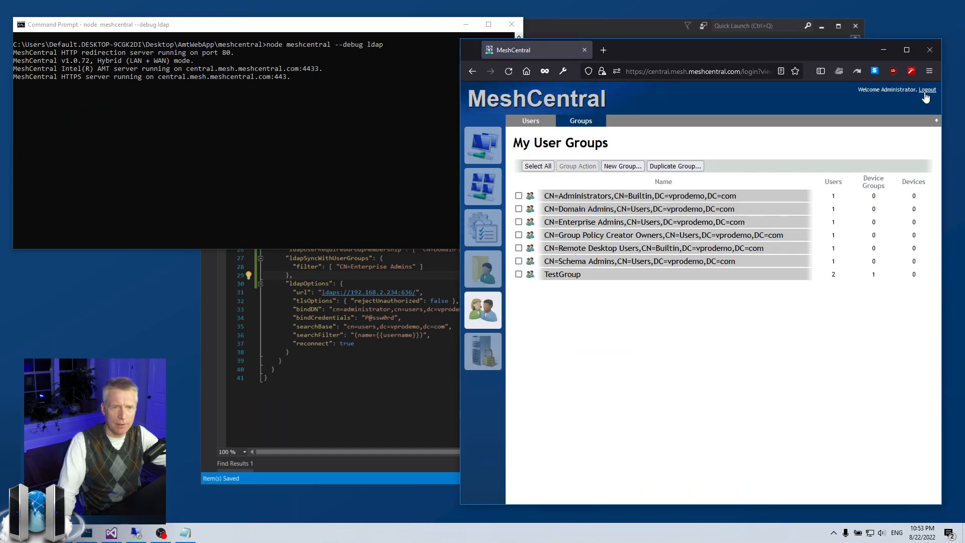
pyautogui.click(926, 90)
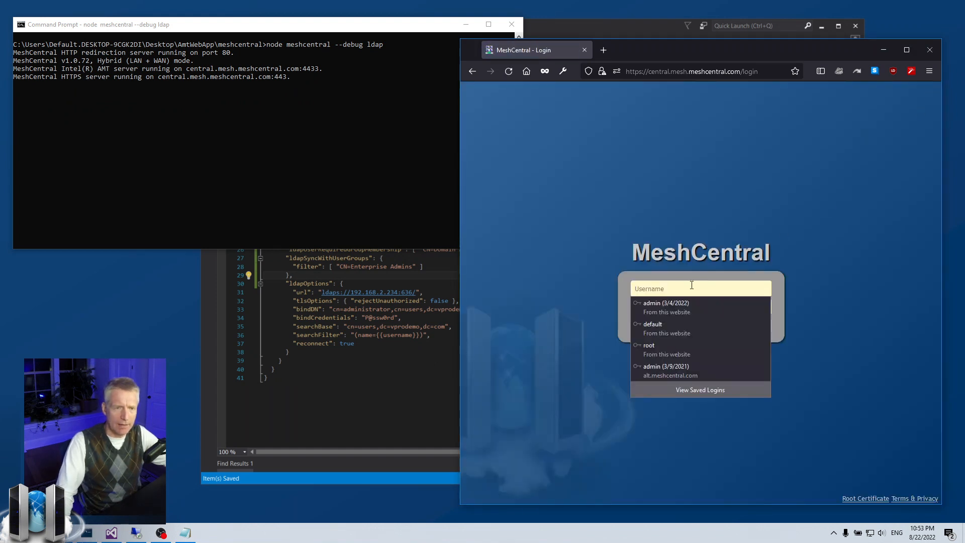
pyautogui.write('admi')
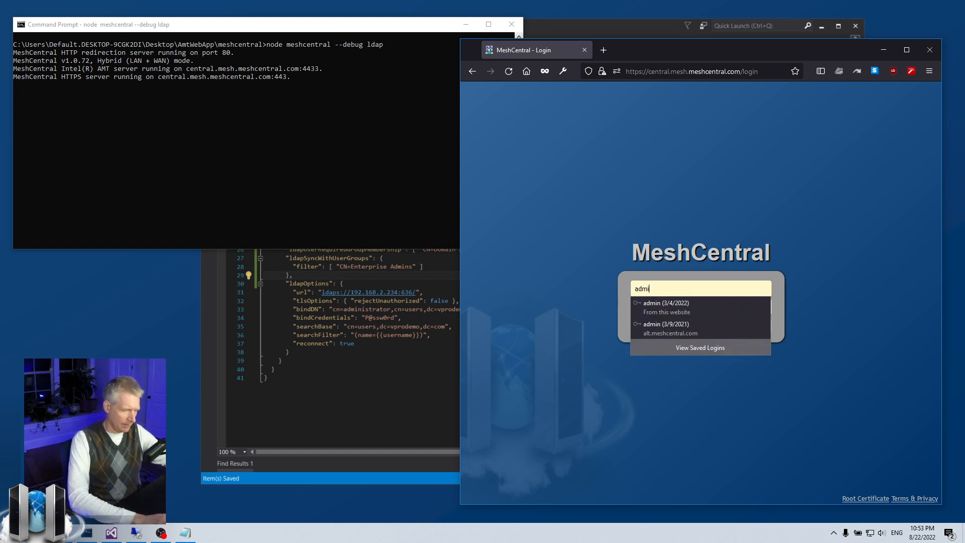
pyautogui.write('nistrator')
pyautogui.press('Tab')
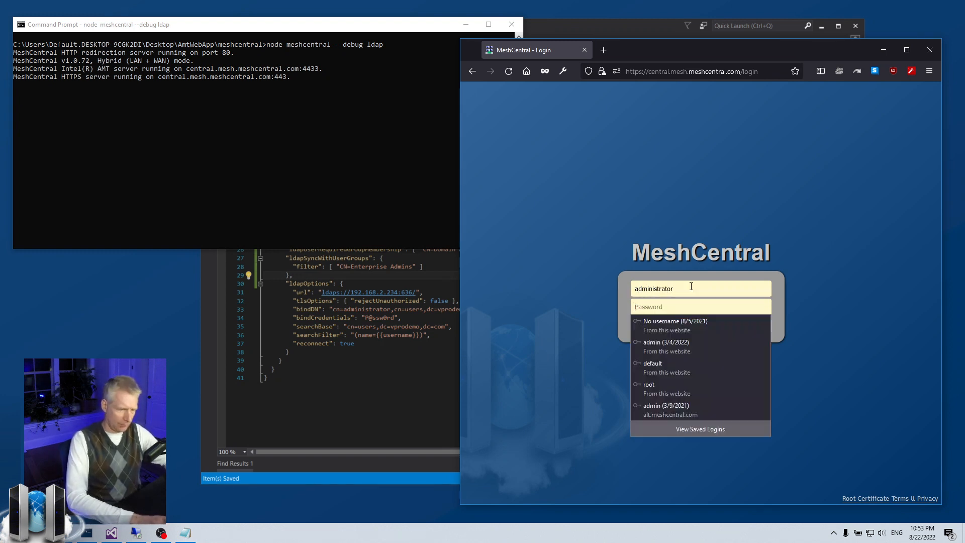
pyautogui.write('P@ssw0rd')
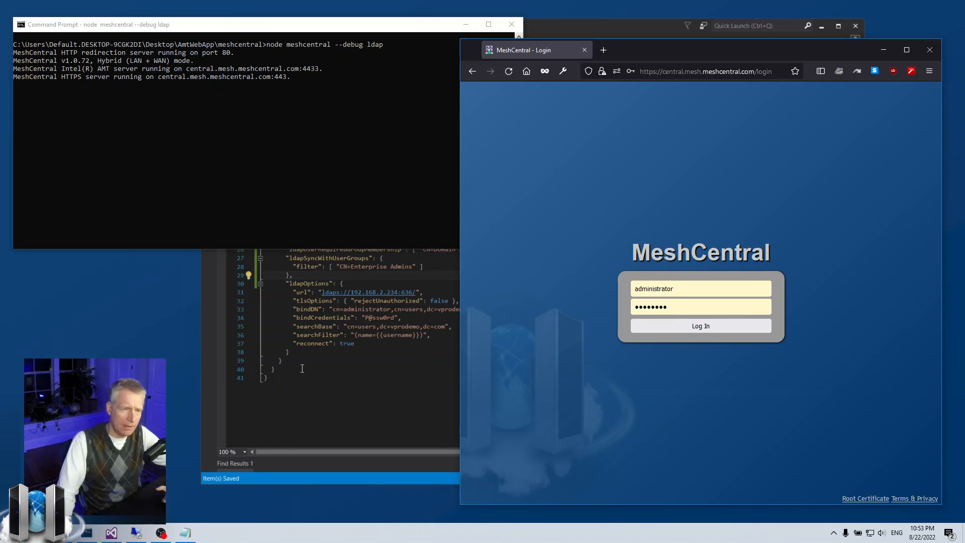
pyautogui.click(330, 366)
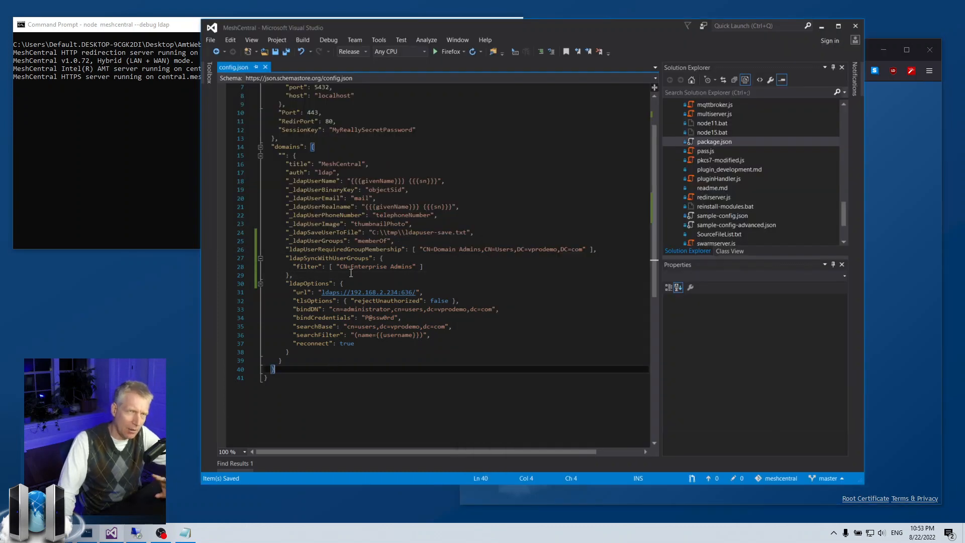
pyautogui.moveTo(341, 270); pyautogui.dragTo(411, 268)
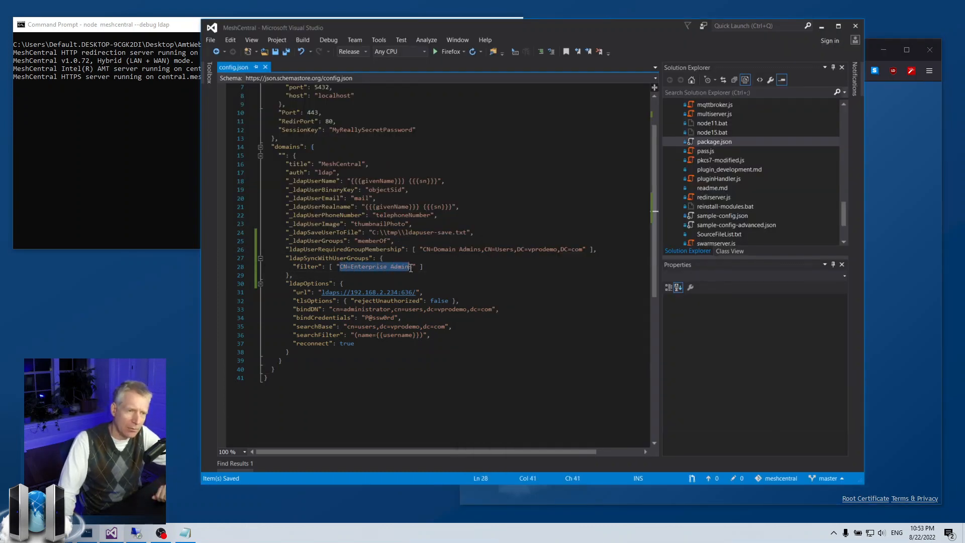
pyautogui.click(412, 276)
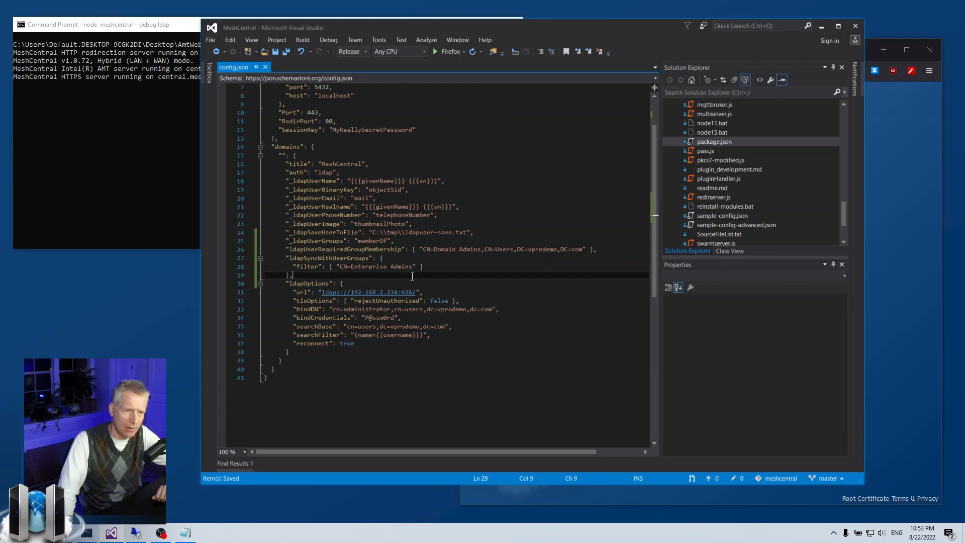
pyautogui.click(819, 26)
pyautogui.click(689, 327)
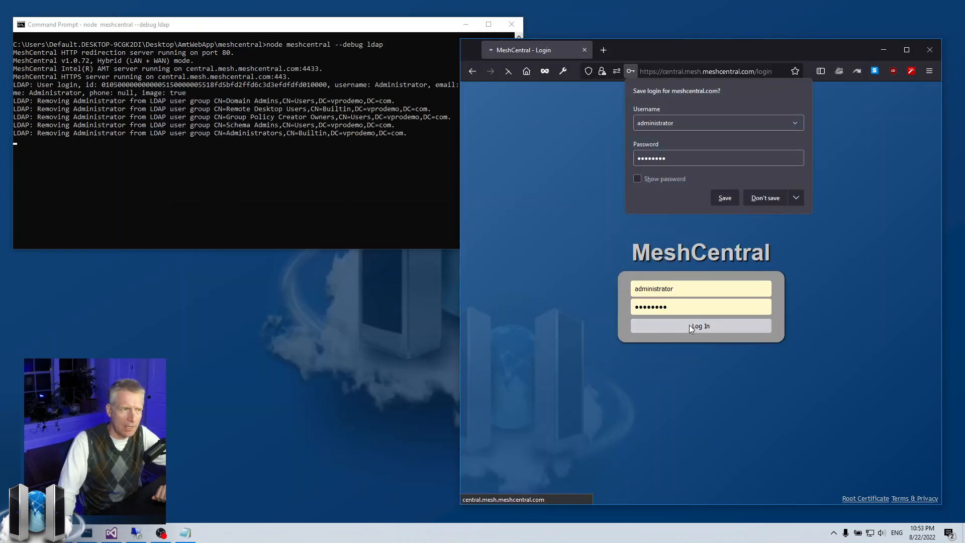
# Check the server log's LDAP group-removal lines, then show MeshCentral's Groups list under Users
pyautogui.click(336, 206)
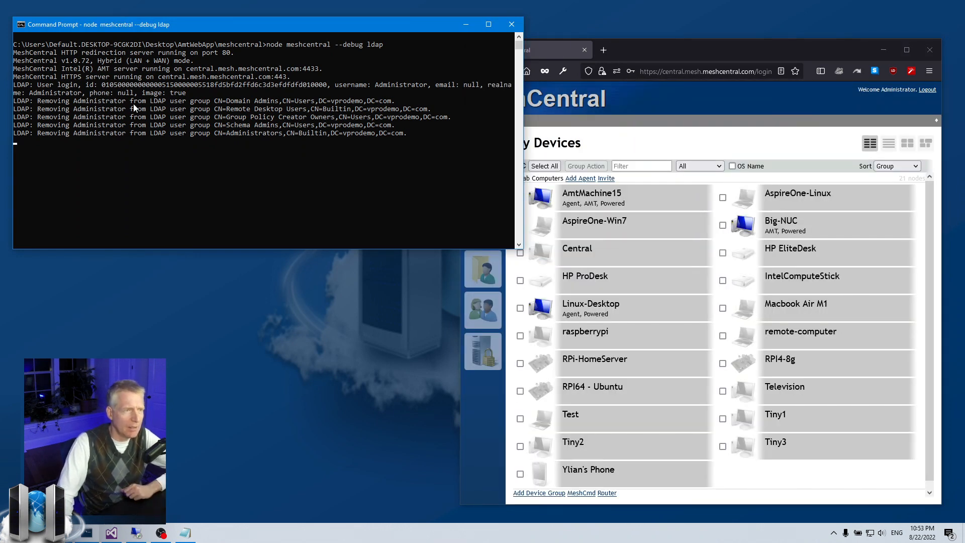
pyautogui.moveTo(134, 103); pyautogui.dragTo(182, 136)
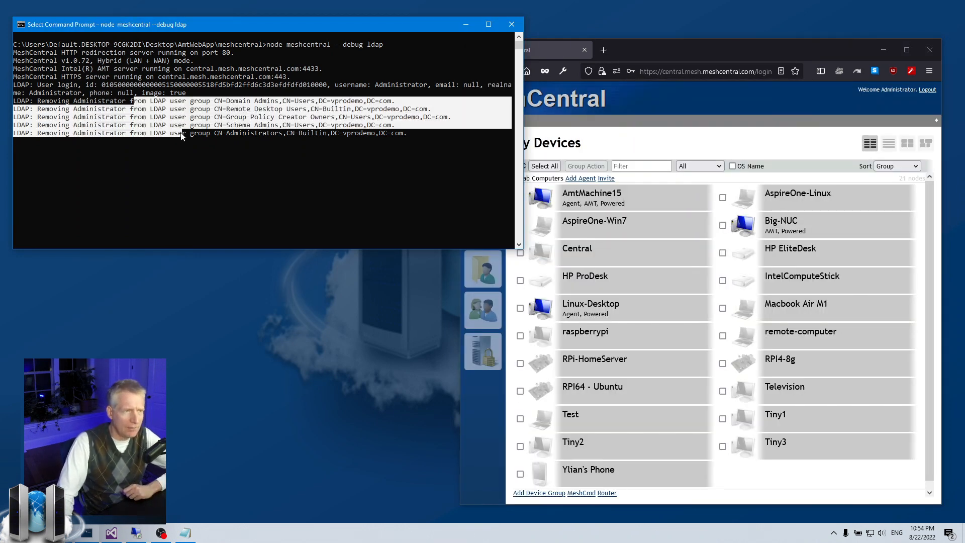
pyautogui.click(182, 136)
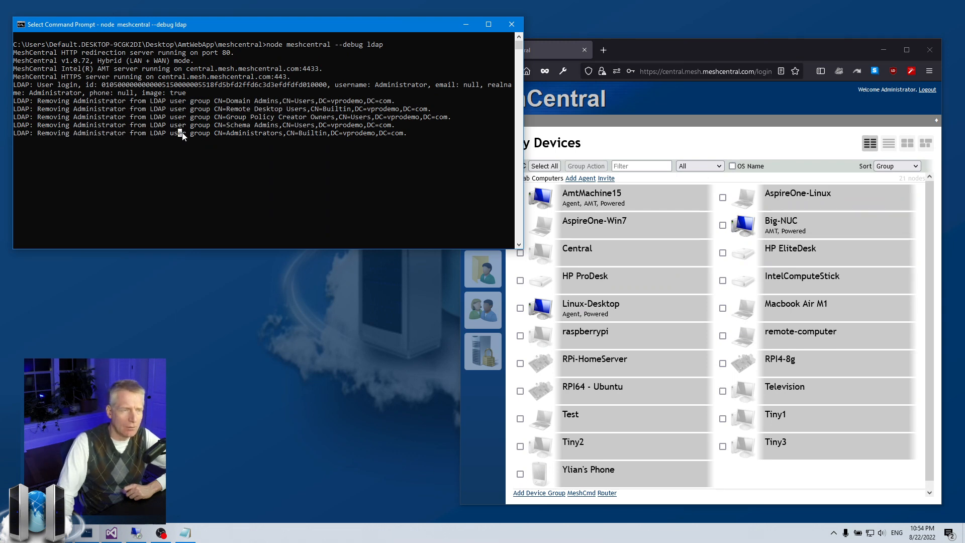
pyautogui.rightClick(185, 134)
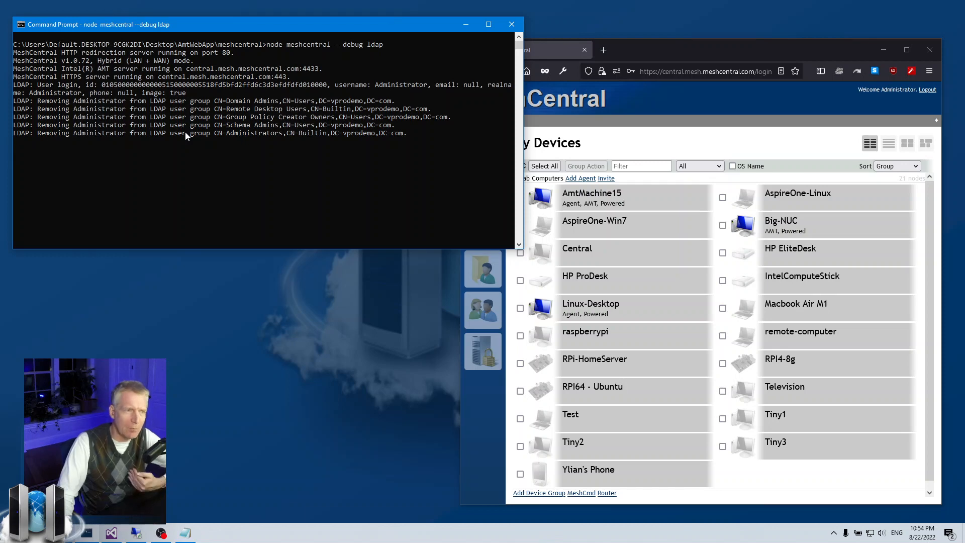
pyautogui.click(482, 314)
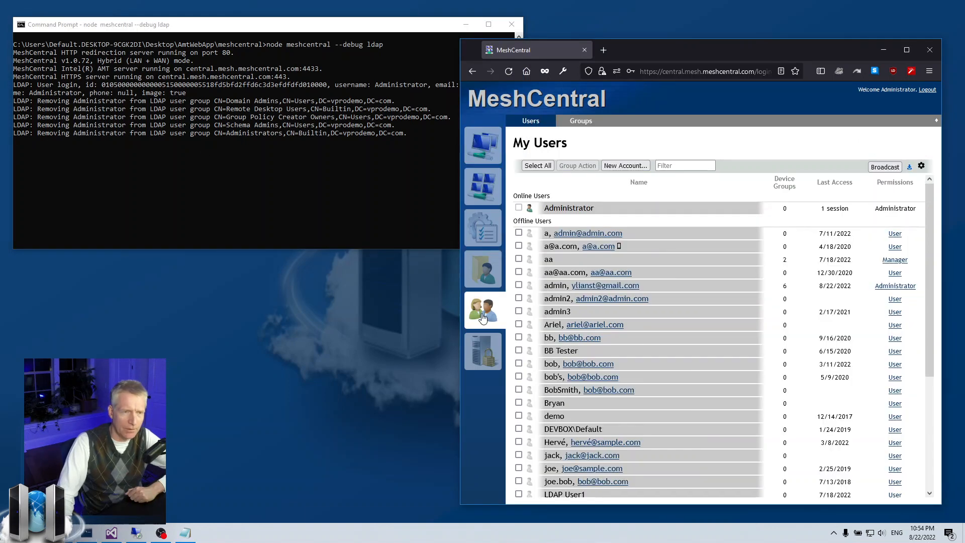
pyautogui.click(581, 124)
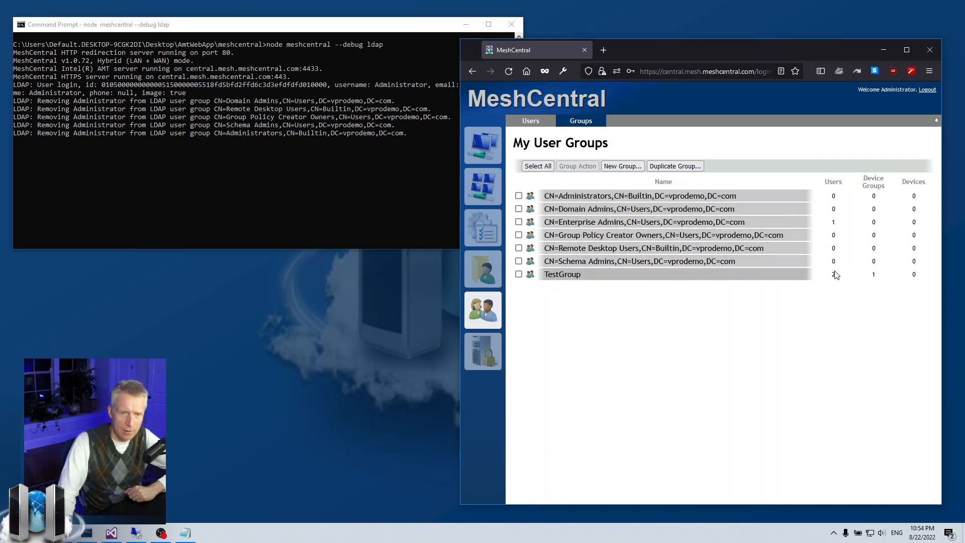
# Delete the Remote Desktop Users group from its details page
pyautogui.click(562, 250)
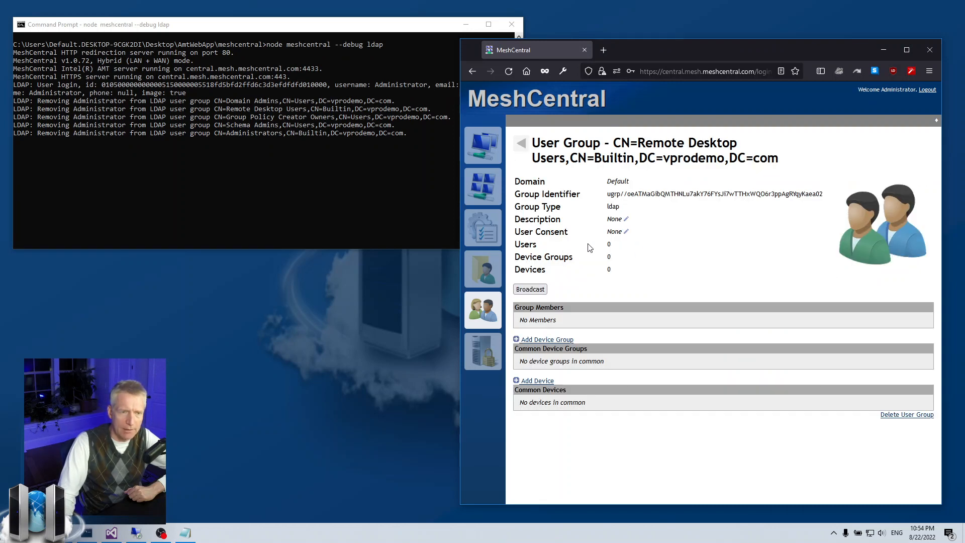
pyautogui.click(907, 414)
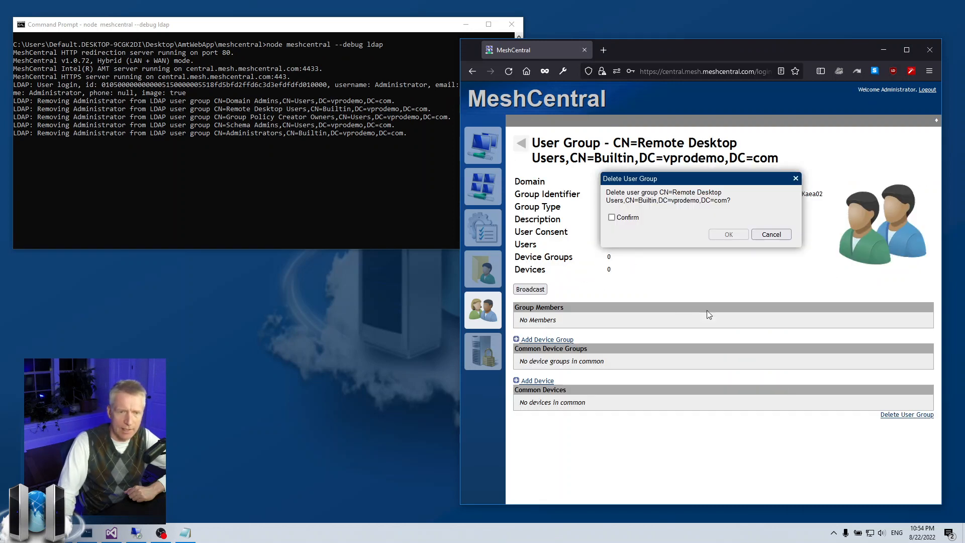
pyautogui.click(628, 219)
pyautogui.click(728, 234)
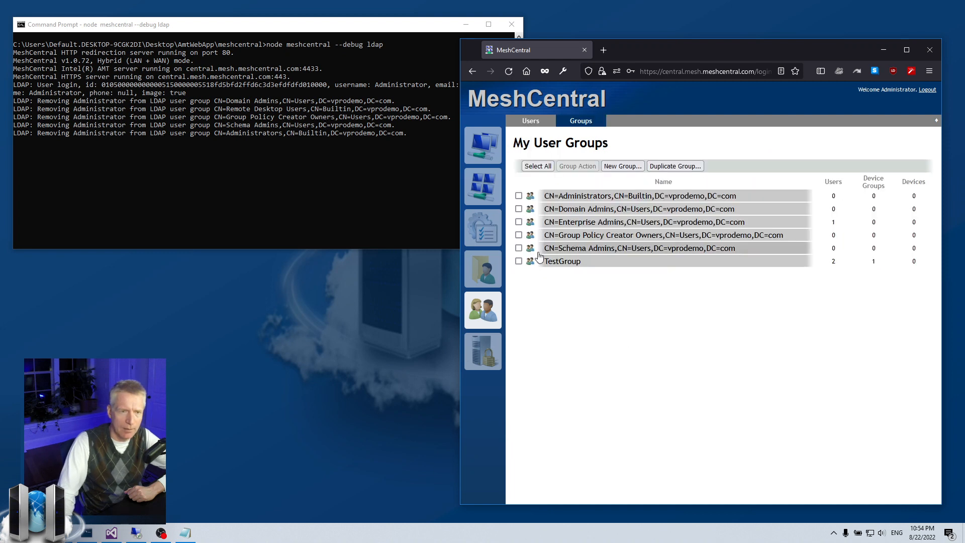
# Bulk-delete Group Policy Creator Owners, Schema Admins and Administrators via Group Action > Delete group
pyautogui.click(518, 248)
pyautogui.click(518, 235)
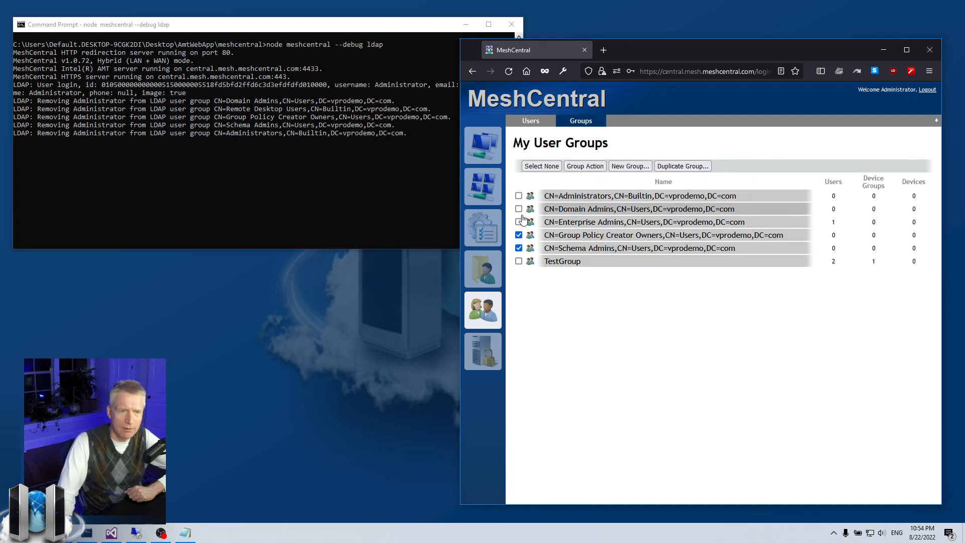
pyautogui.click(518, 195)
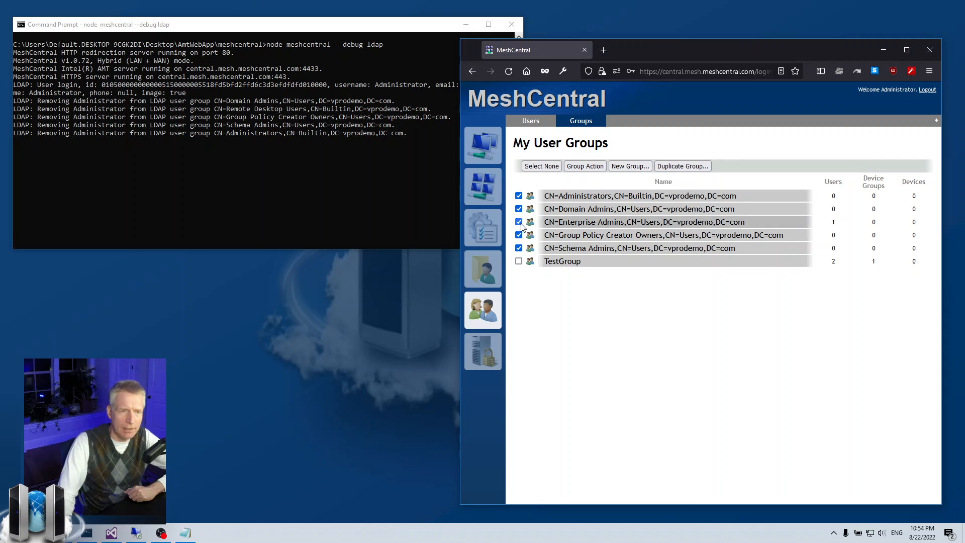
pyautogui.click(585, 166)
pyautogui.click(728, 211)
pyautogui.click(724, 229)
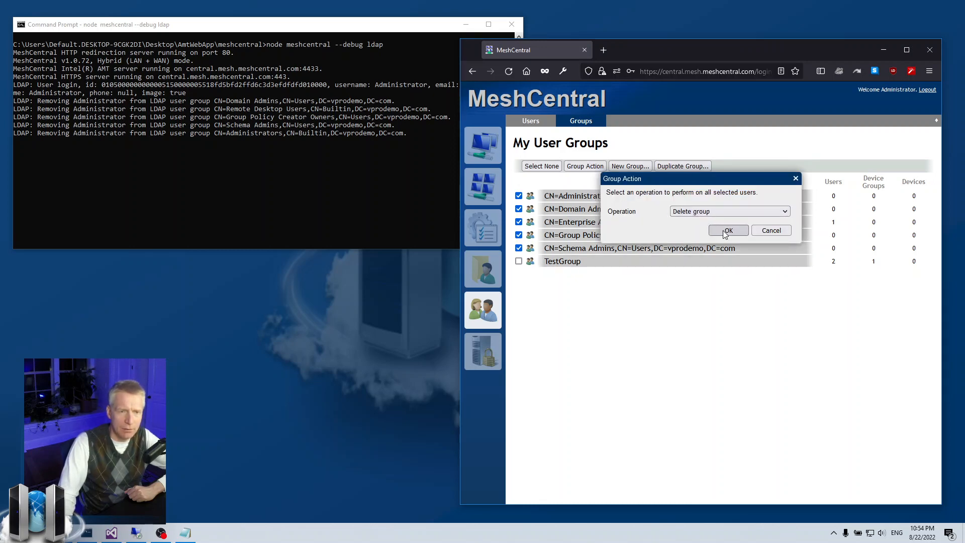
pyautogui.click(729, 231)
pyautogui.click(634, 210)
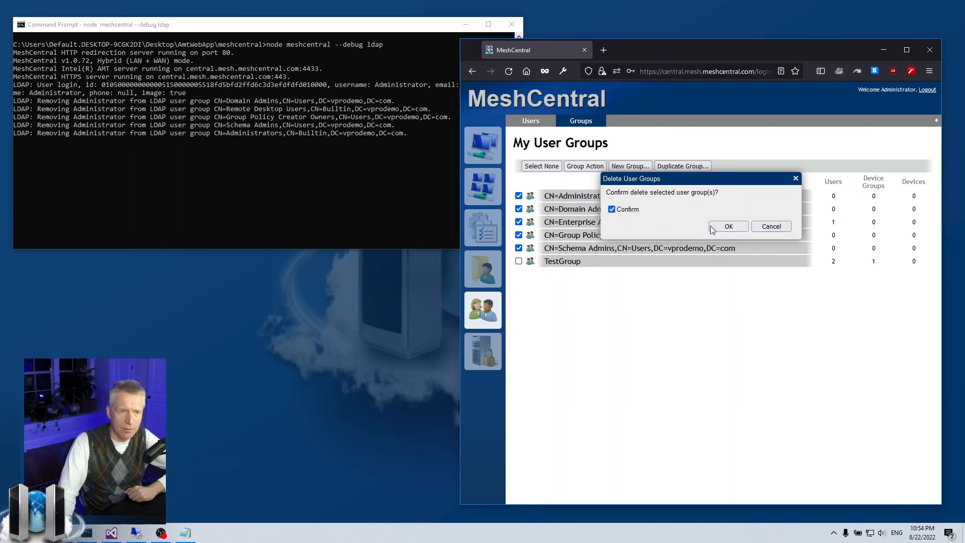
pyautogui.click(729, 226)
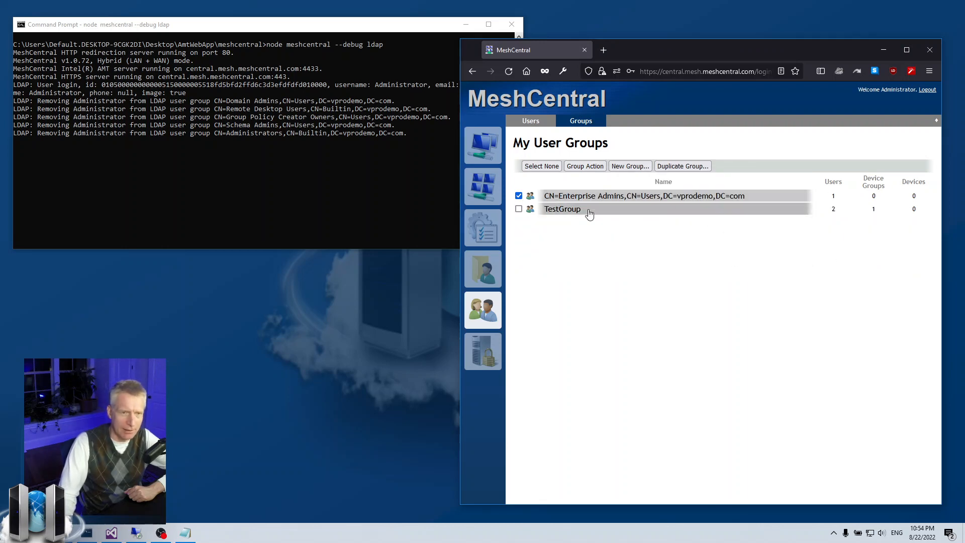
# Inspect the CN=Enterprise Admins group details and return to the user groups list
pyautogui.click(518, 195)
pyautogui.click(613, 199)
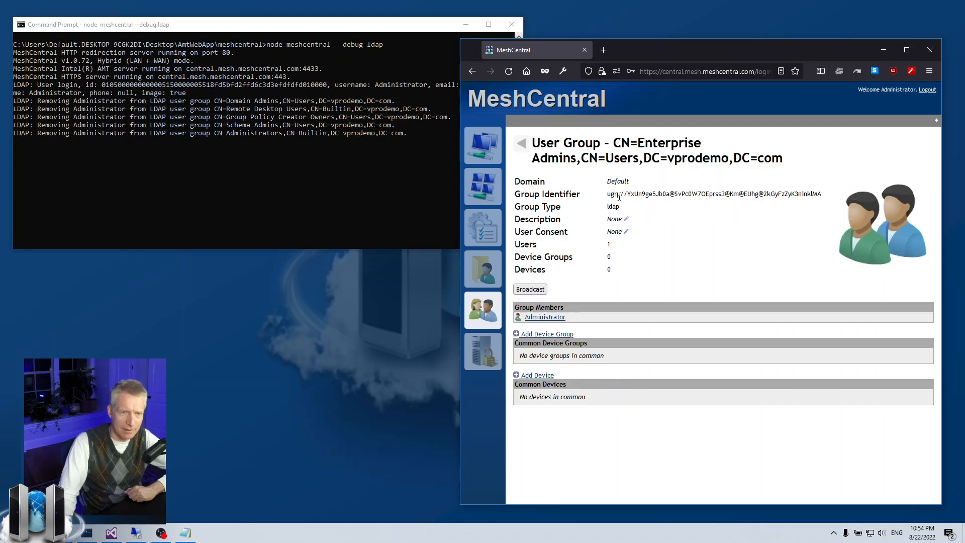
pyautogui.click(523, 144)
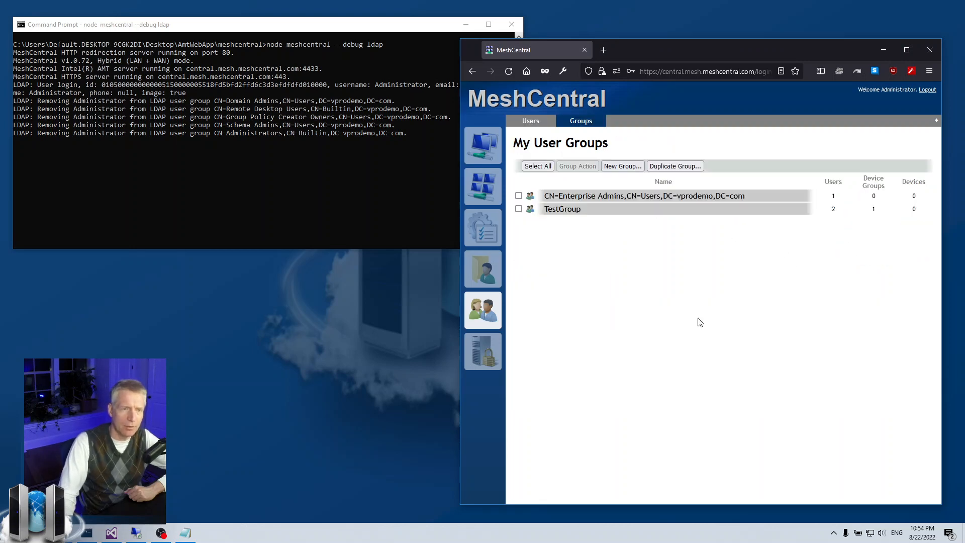
pyautogui.click(543, 197)
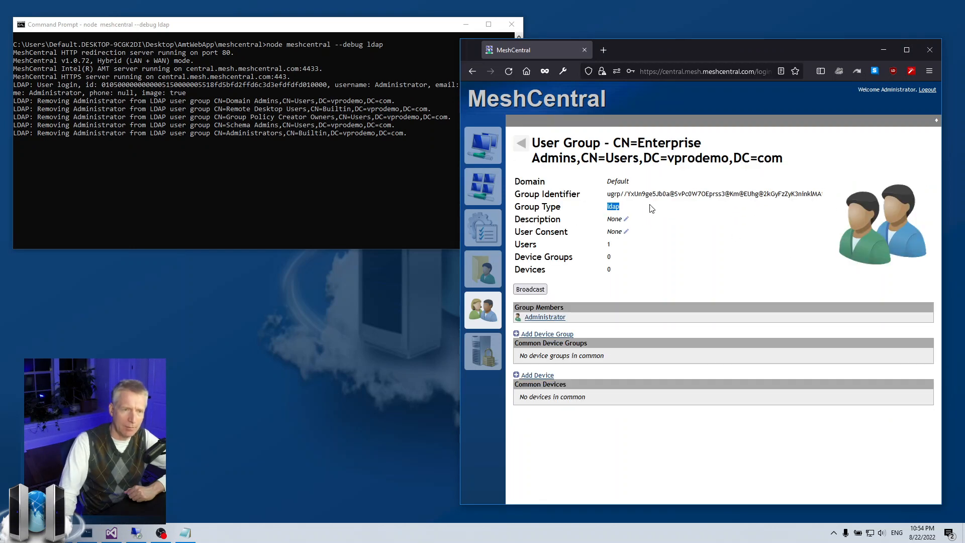
pyautogui.click(522, 144)
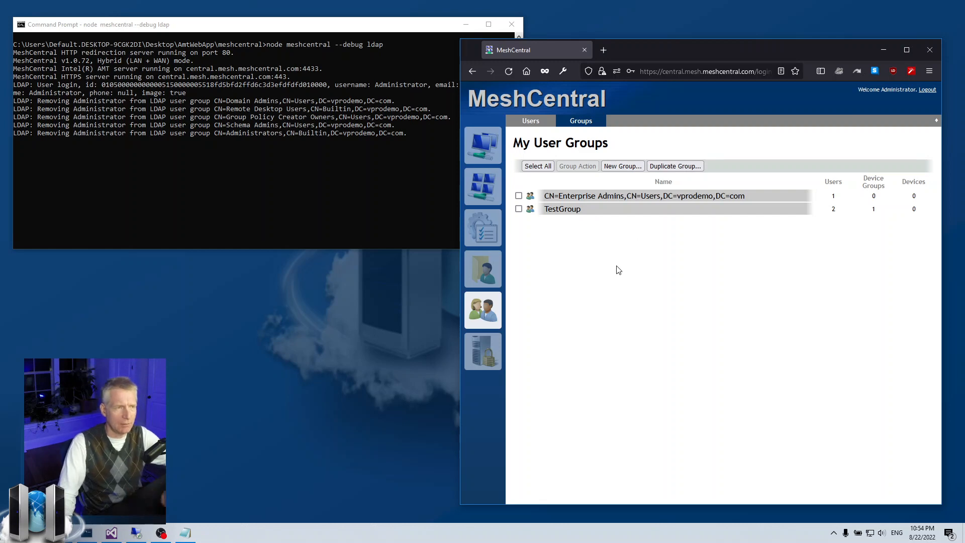
# Stop the server, clear the console, and restart it with node meshcentral --debug ldap
pyautogui.click(375, 176)
pyautogui.hotkey('ctrl', 'c')
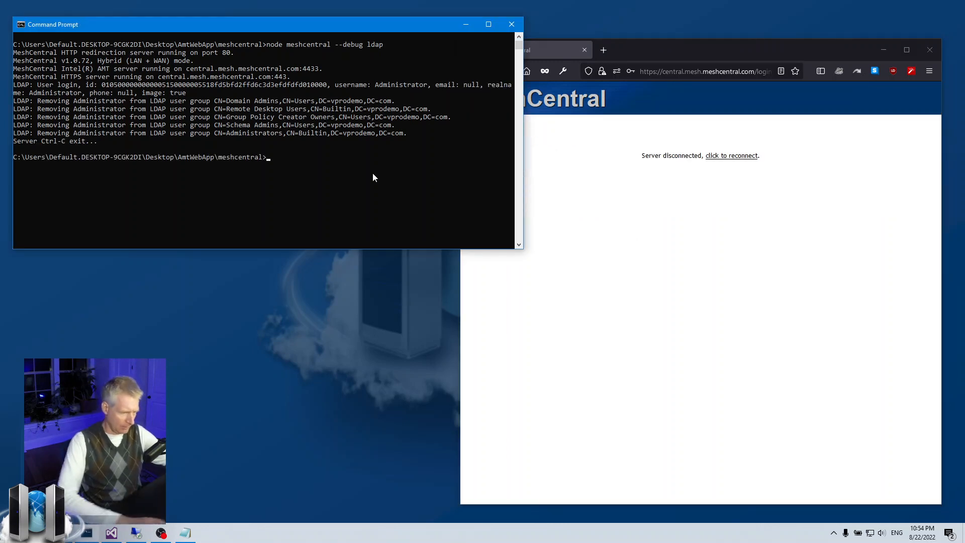
pyautogui.write('cls')
pyautogui.press('Return')
pyautogui.press('Up')
pyautogui.press('Return')
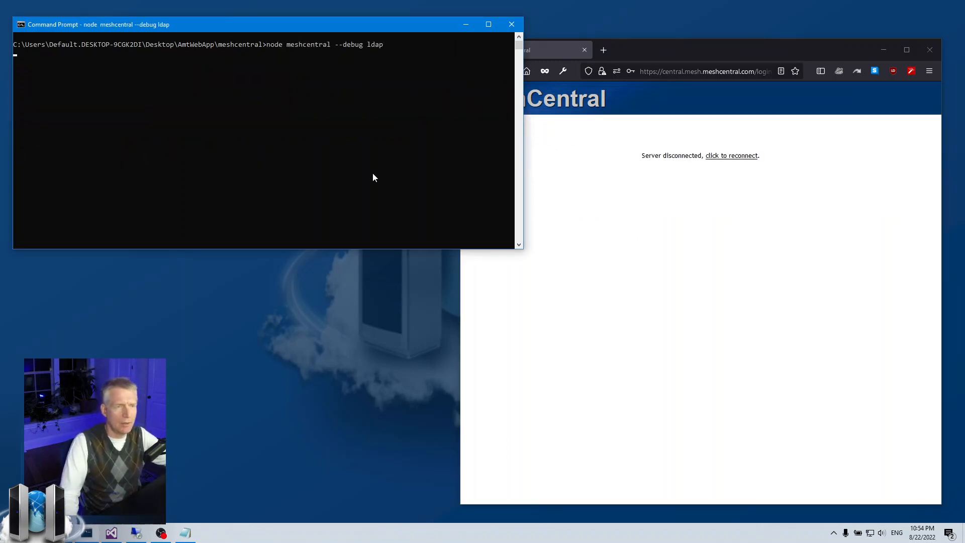
# Reload MeshCentral, sign in as the administrator account, and reopen the Users > Groups list
pyautogui.click(650, 236)
pyautogui.click(504, 76)
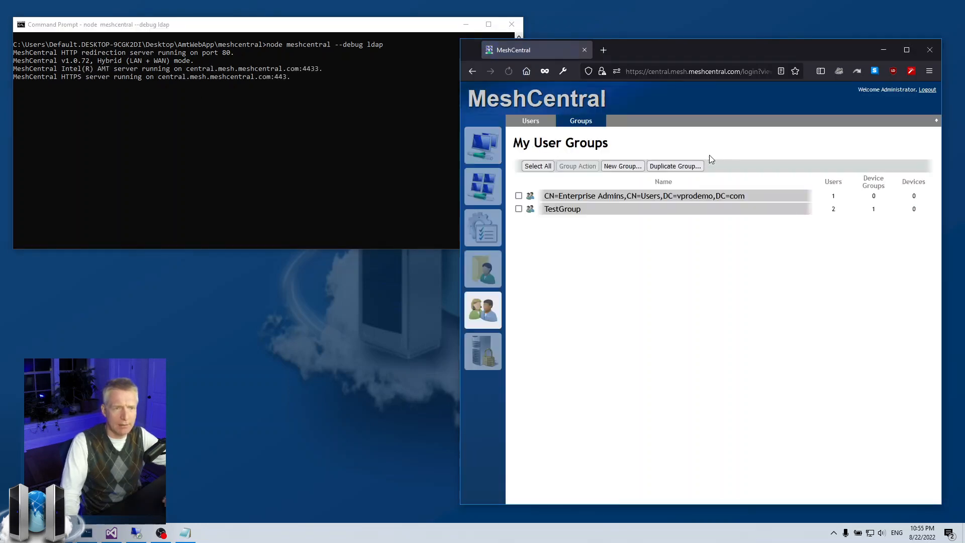
pyautogui.click(927, 90)
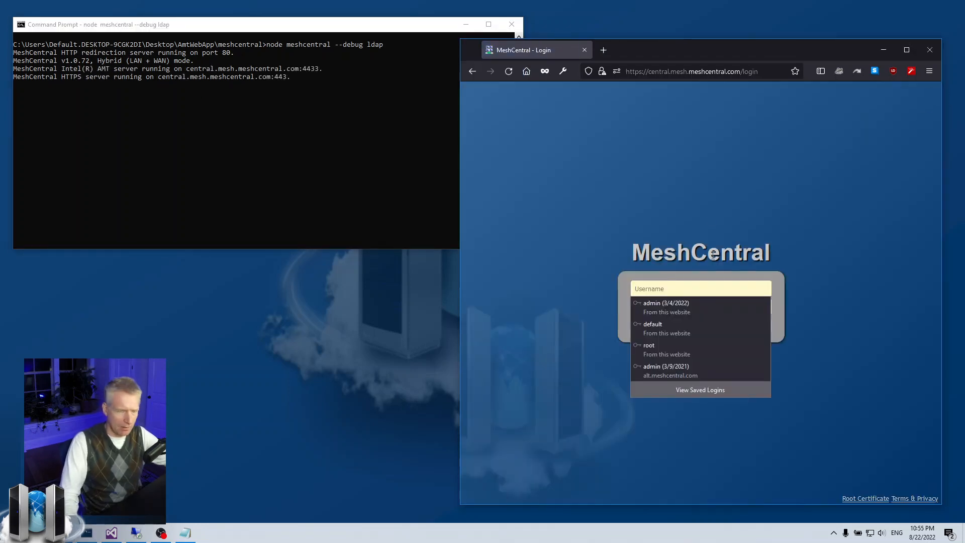
pyautogui.write('admins')
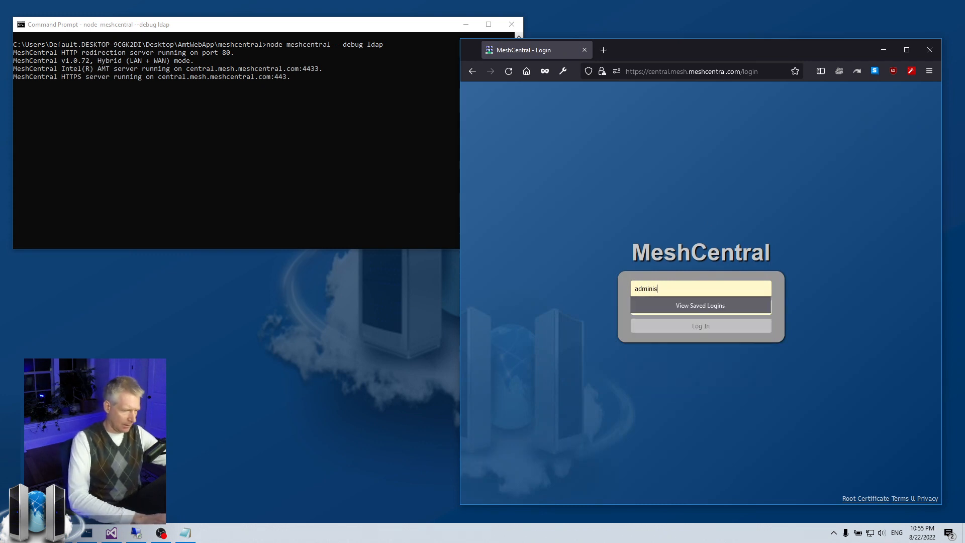
pyautogui.write('strator')
pyautogui.press('Tab')
pyautogui.write('•••')
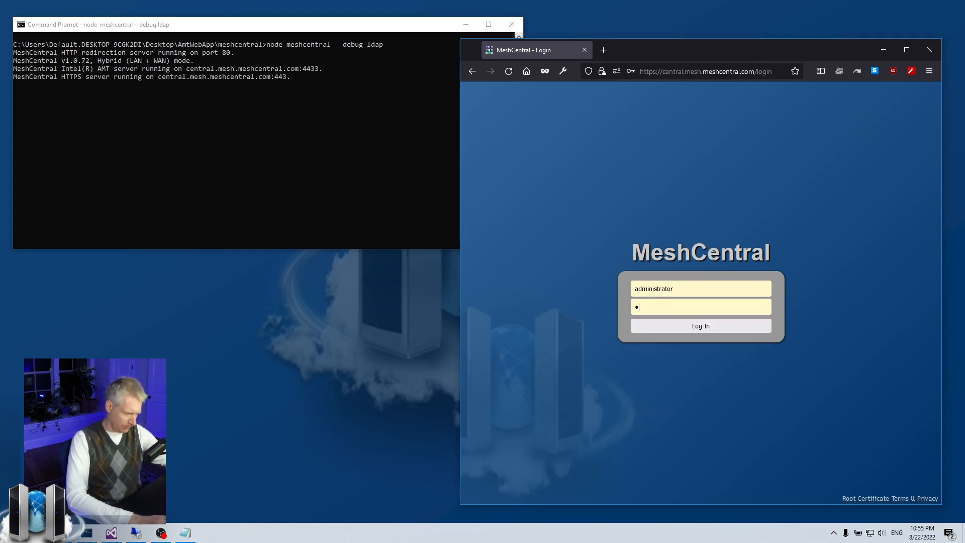
pyautogui.write('•••••')
pyautogui.press('Return')
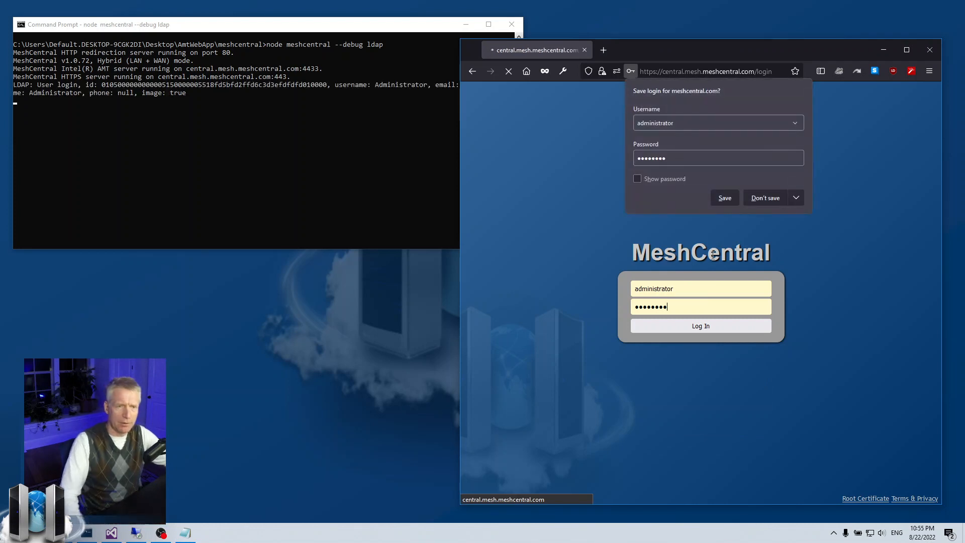
pyautogui.click(761, 199)
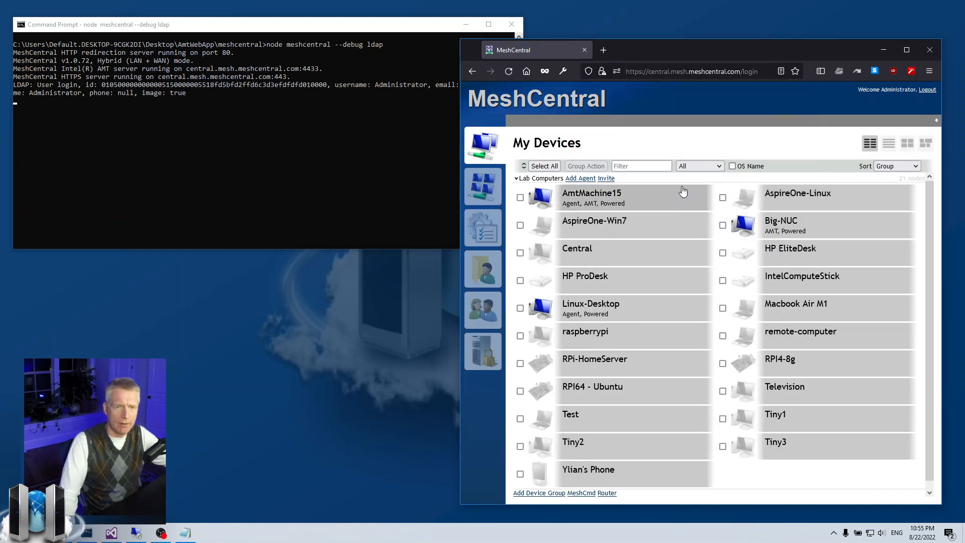
pyautogui.click(483, 322)
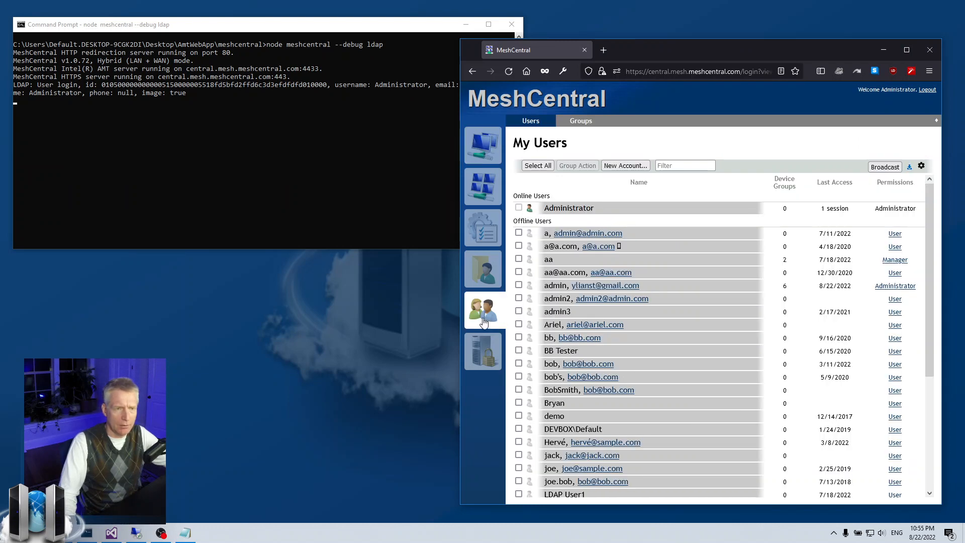
pyautogui.click(582, 121)
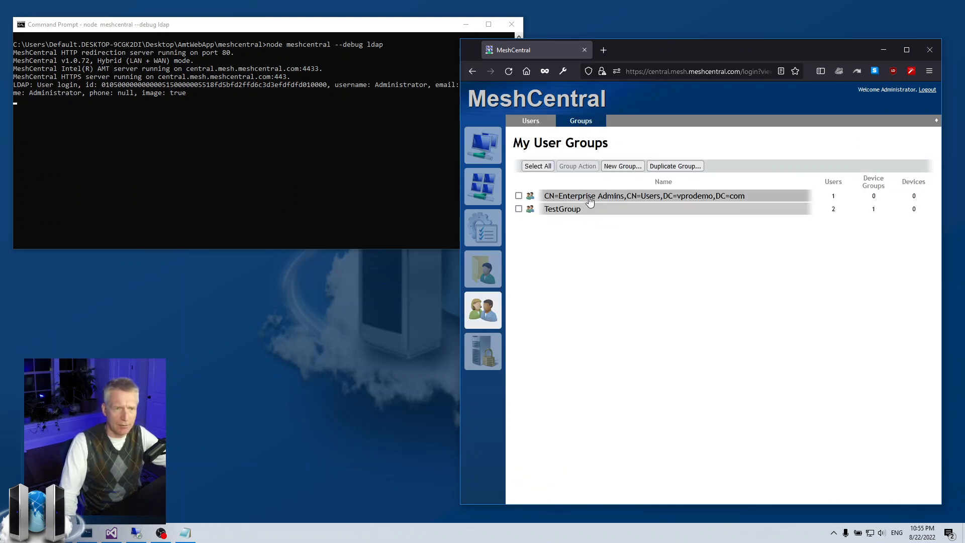